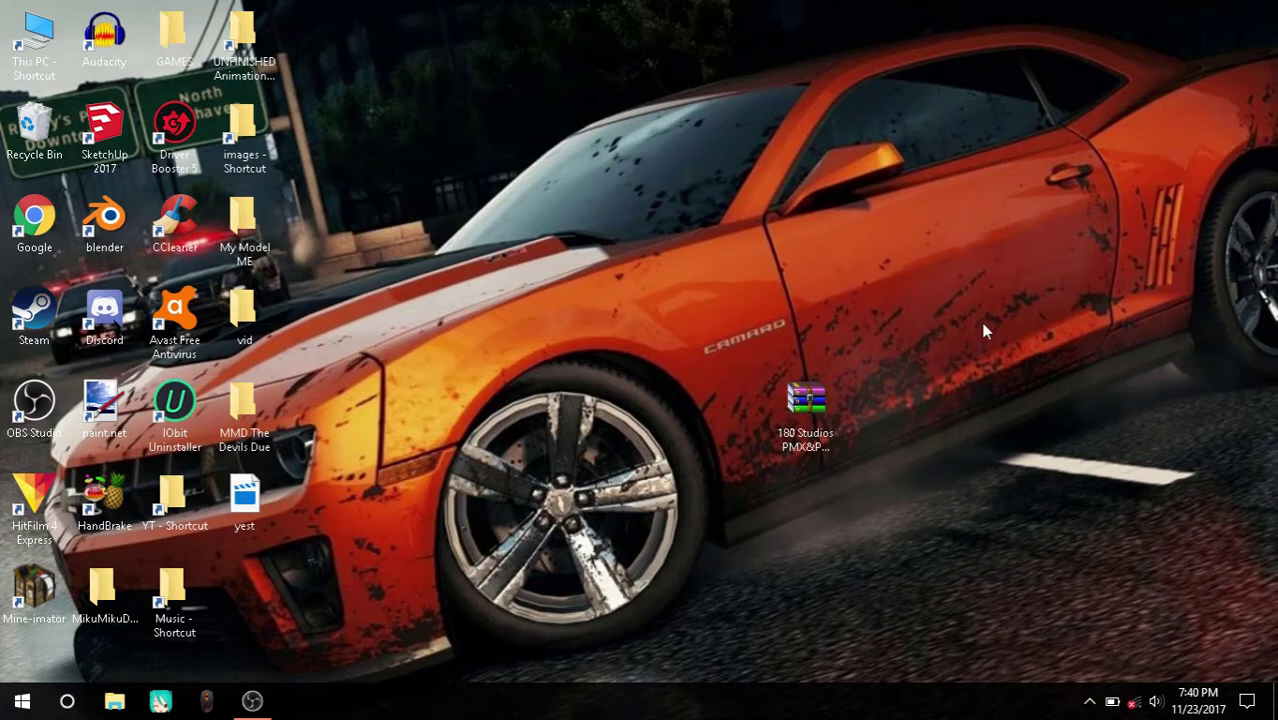
Inspect the 180 Studios PMX&PMD Install archive in WinRAR, then close it
double_click(799, 403)
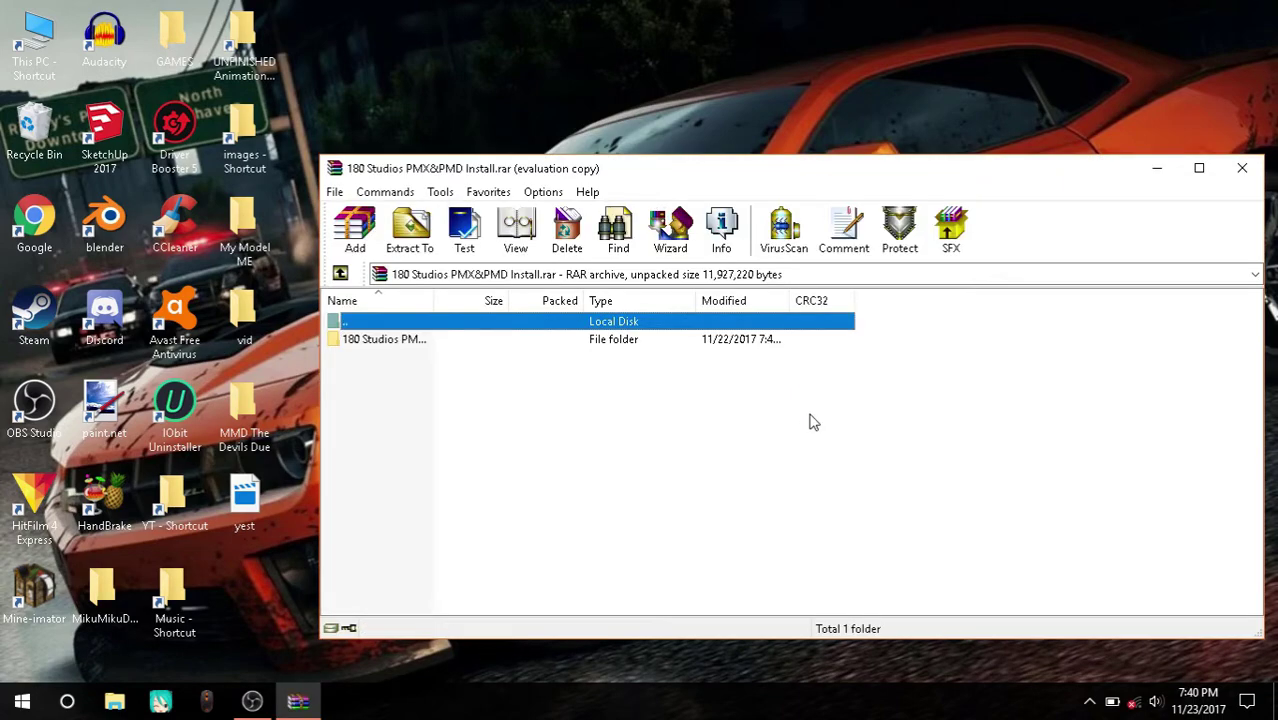
left_click(423, 341)
left_click(1243, 168)
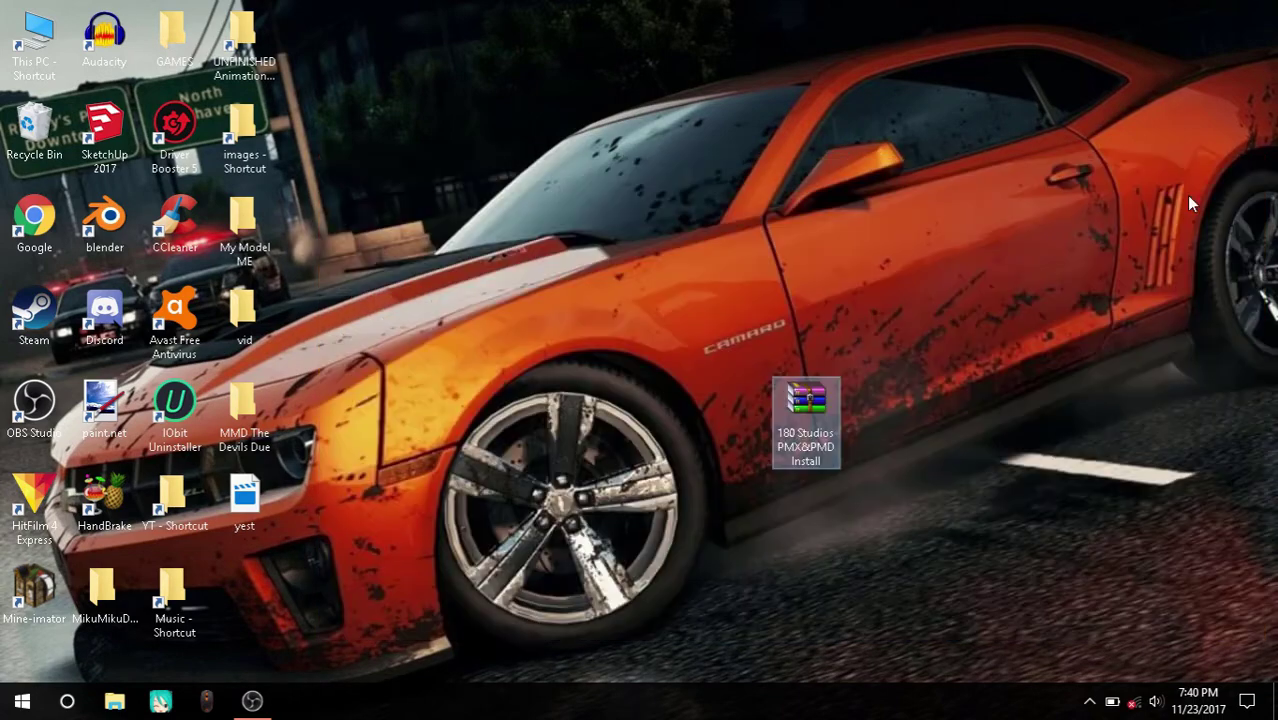
Extract the archive onto the desktop, move the new folder to the top-middle and open it
right_click(820, 426)
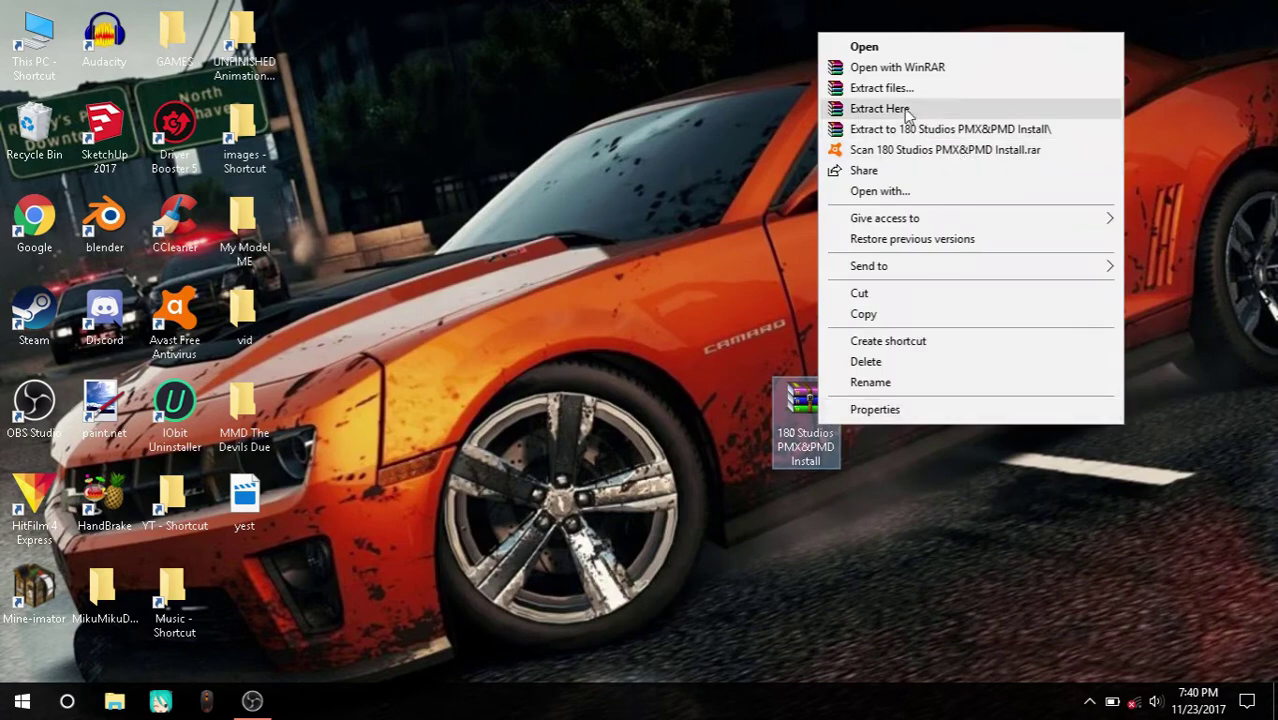
left_click(880, 108)
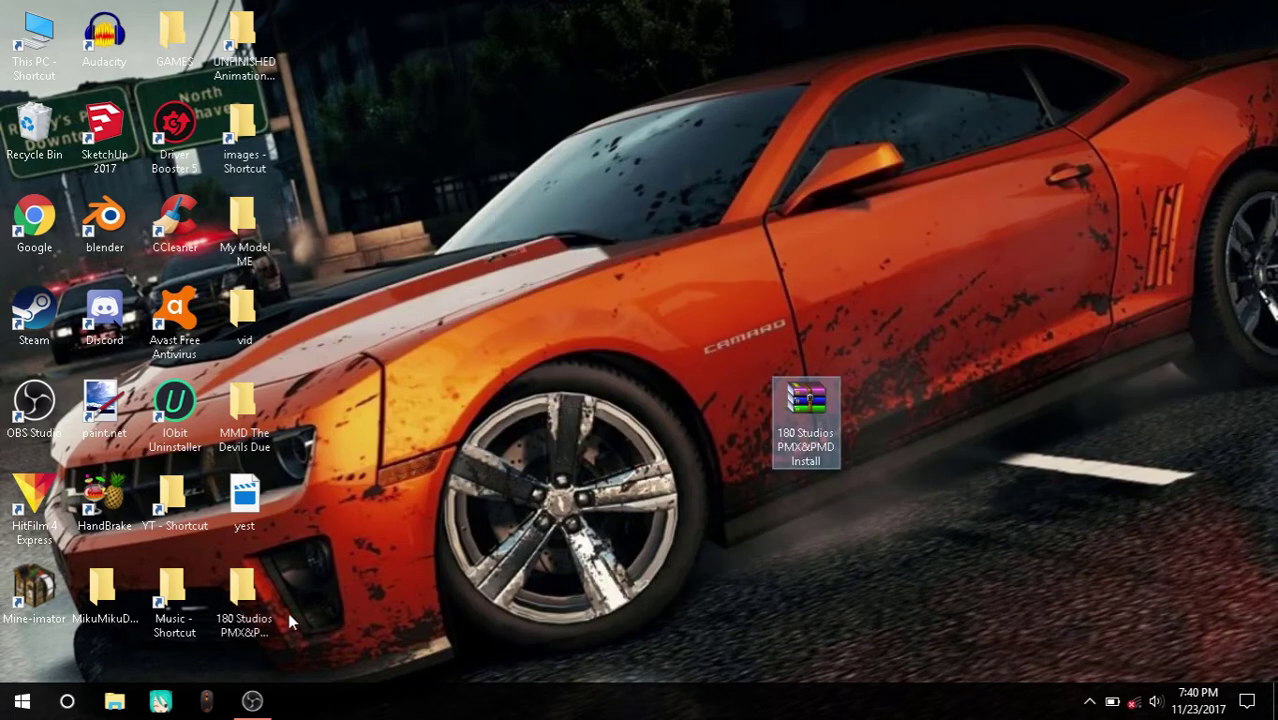
left_click_drag(250, 595, 660, 145)
double_click(660, 145)
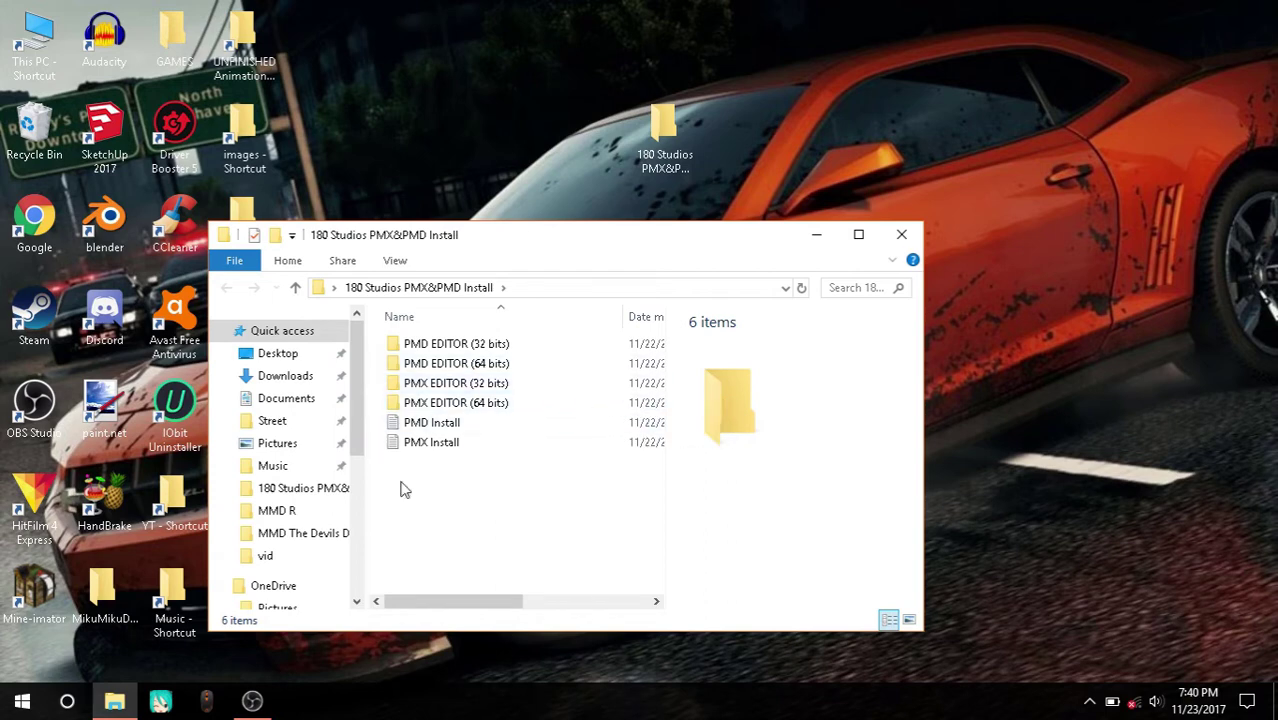
left_click(85, 699)
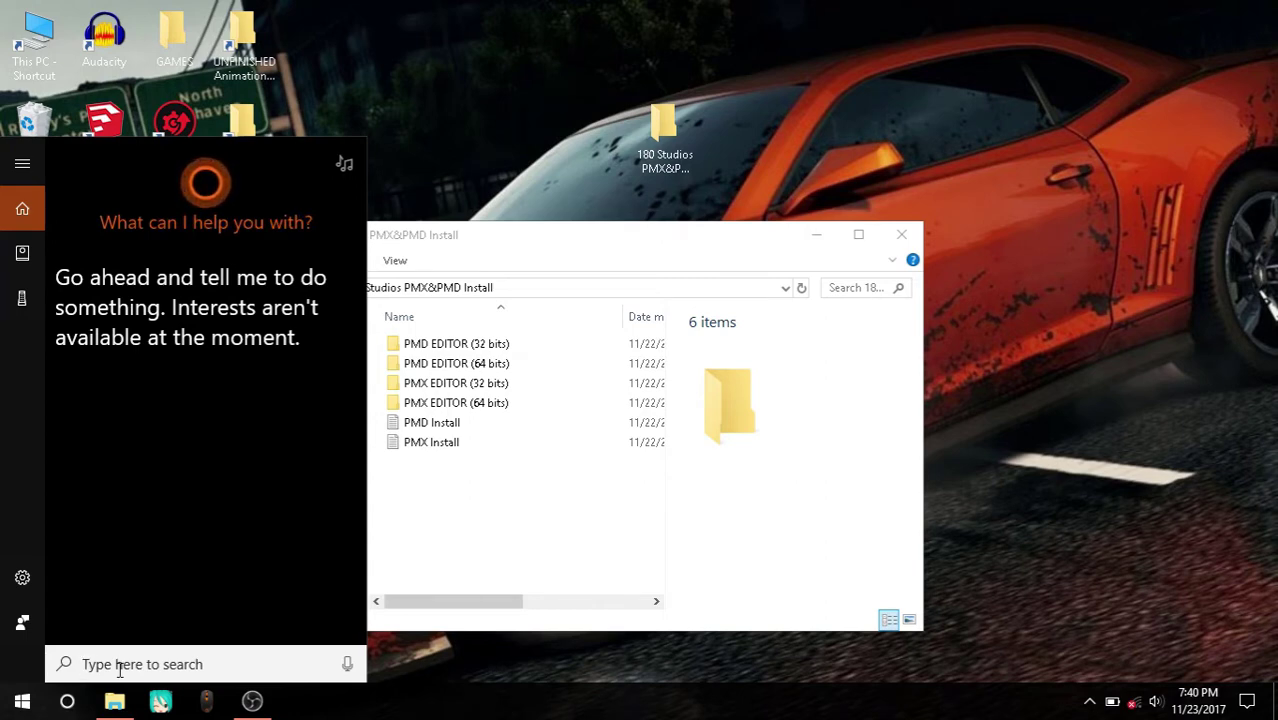
type("sy")
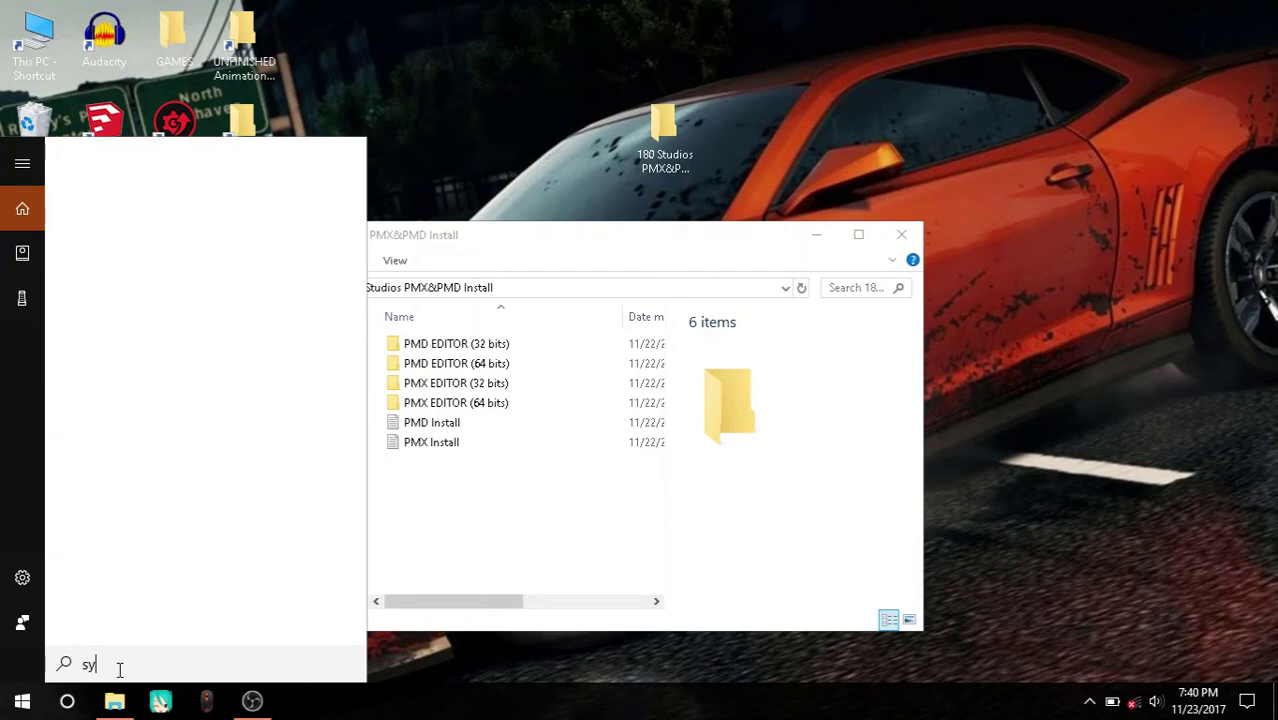
type("stem")
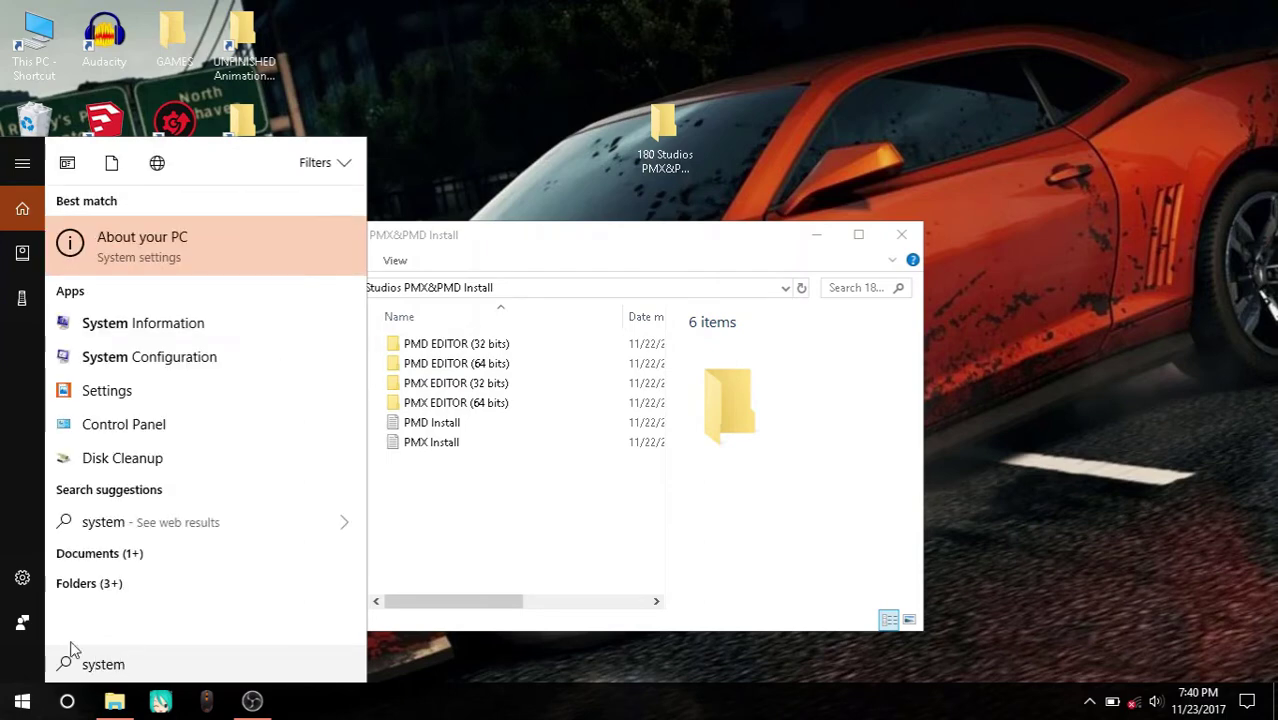
left_click(134, 246)
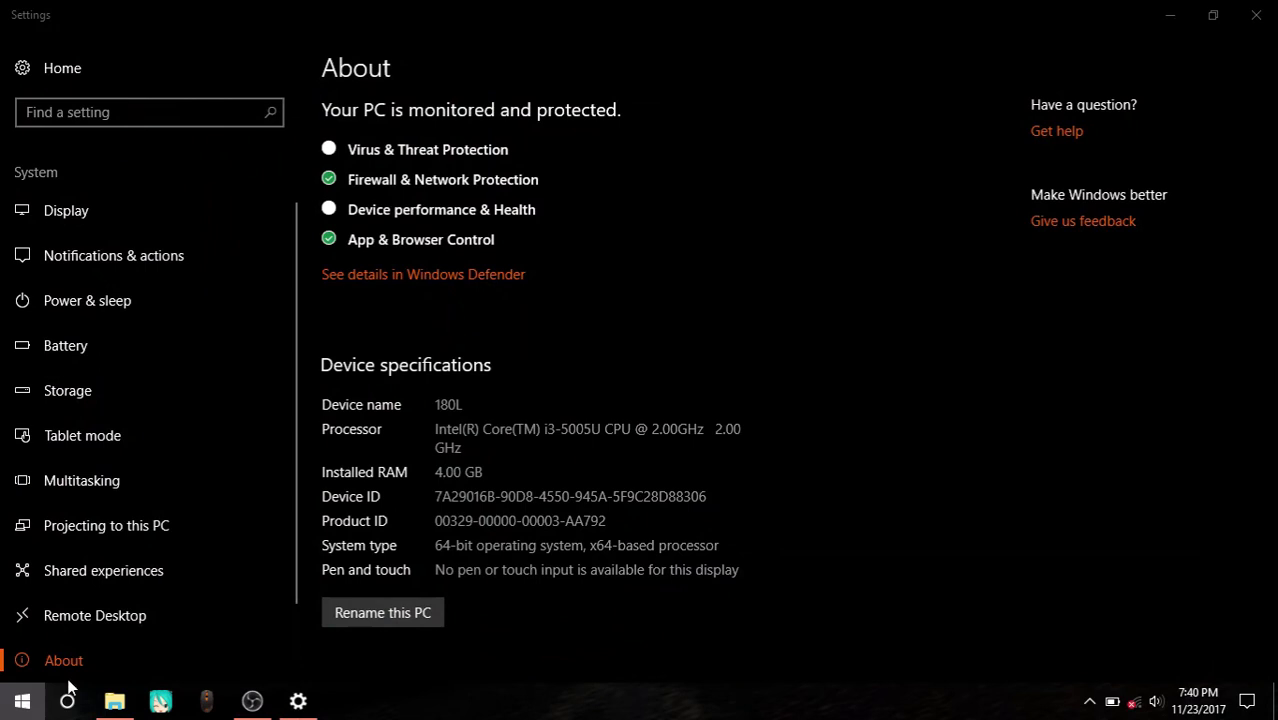
left_click(24, 705)
left_click(24, 705)
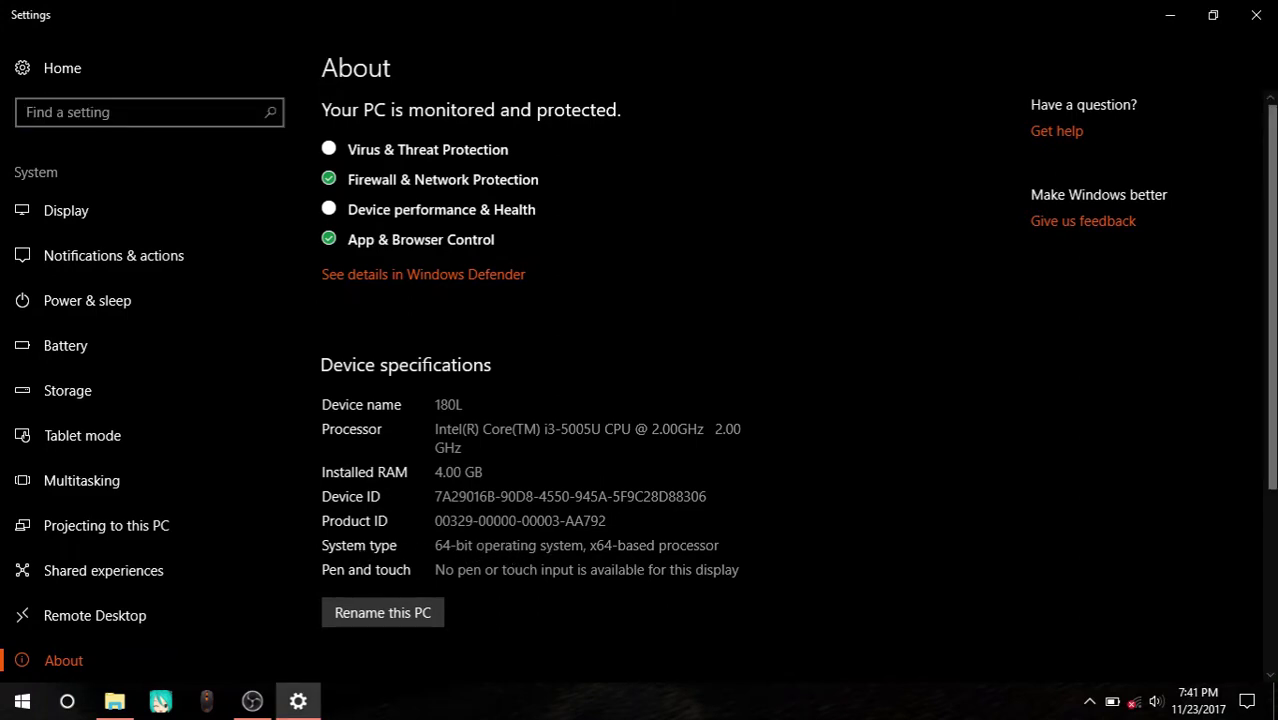
Close settings and look inside the PMD EDITOR (64 bits) folder before returning to the install folder
left_click(1260, 8)
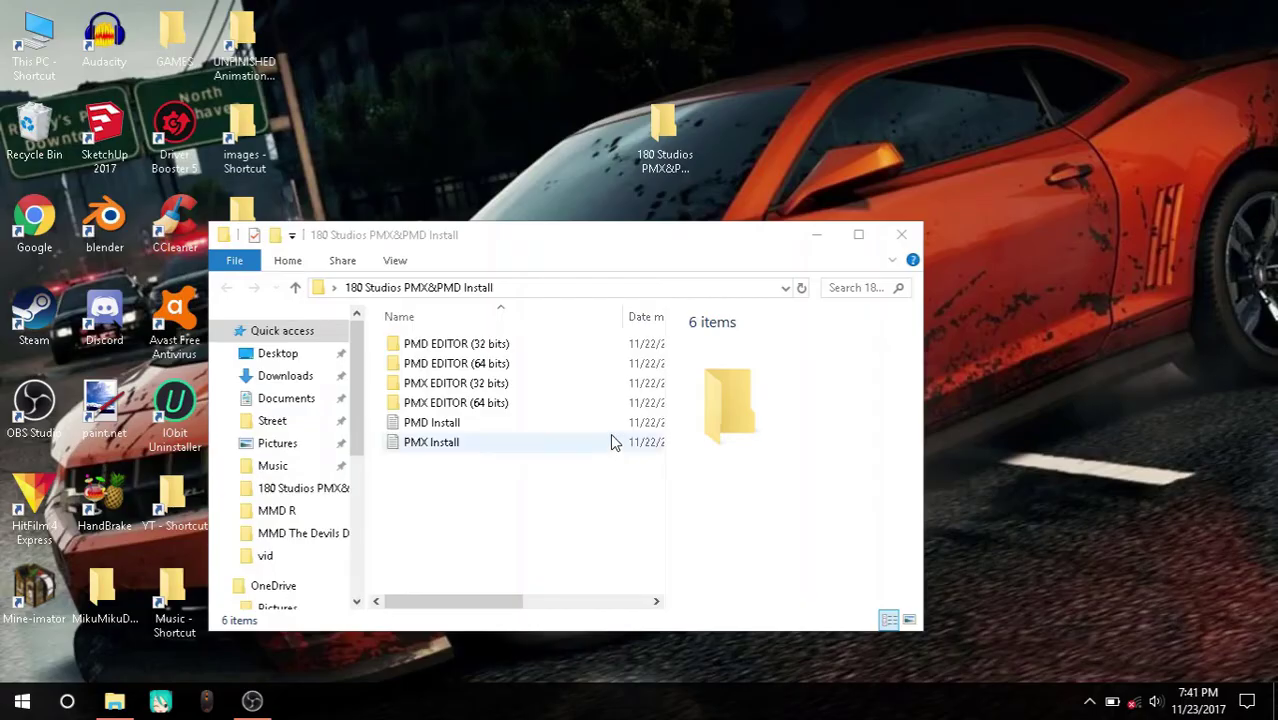
left_click(507, 369)
double_click(507, 373)
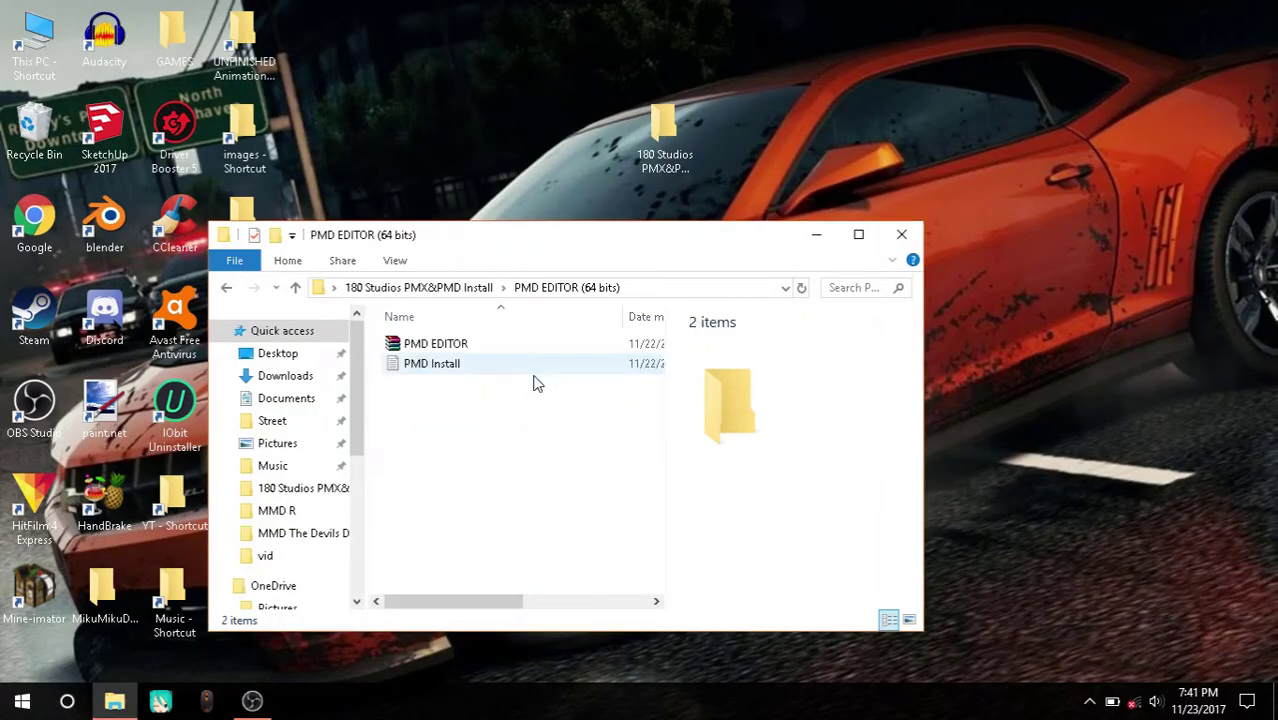
left_click(227, 287)
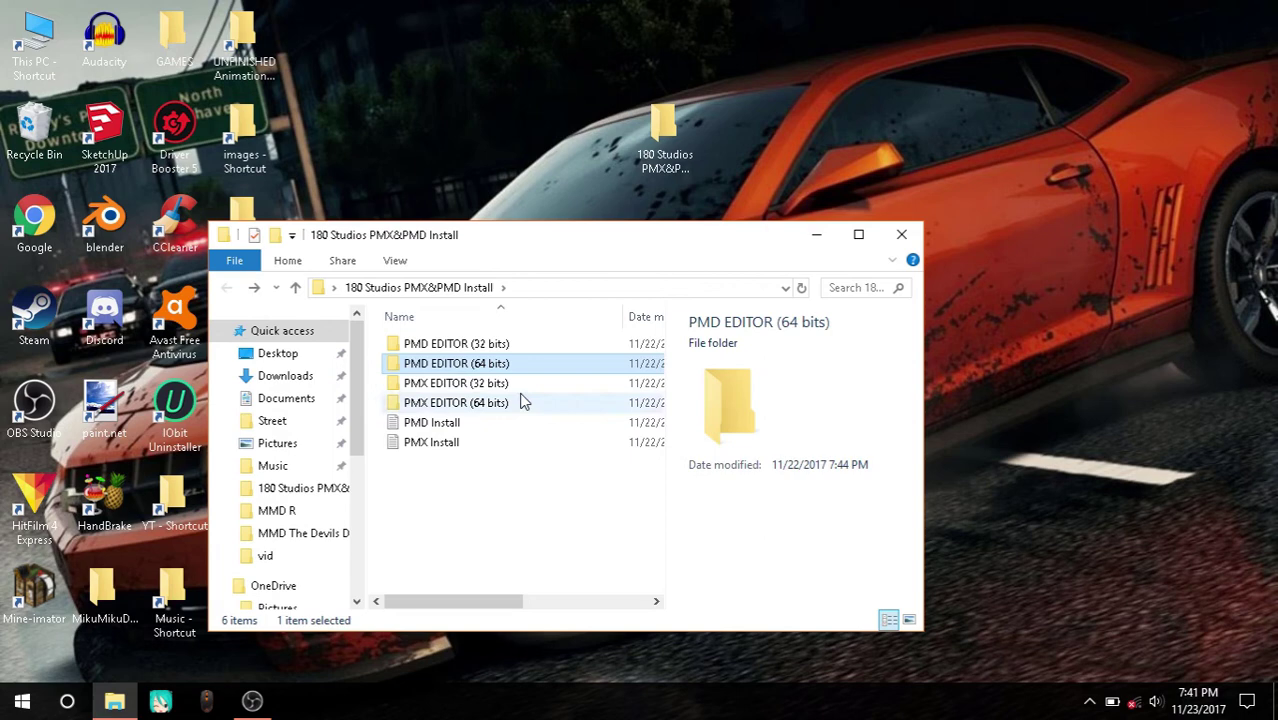
Open the PMD Install and PMX Install notes in Notepad and read the Unblock reminder
left_click(521, 405)
double_click(491, 424)
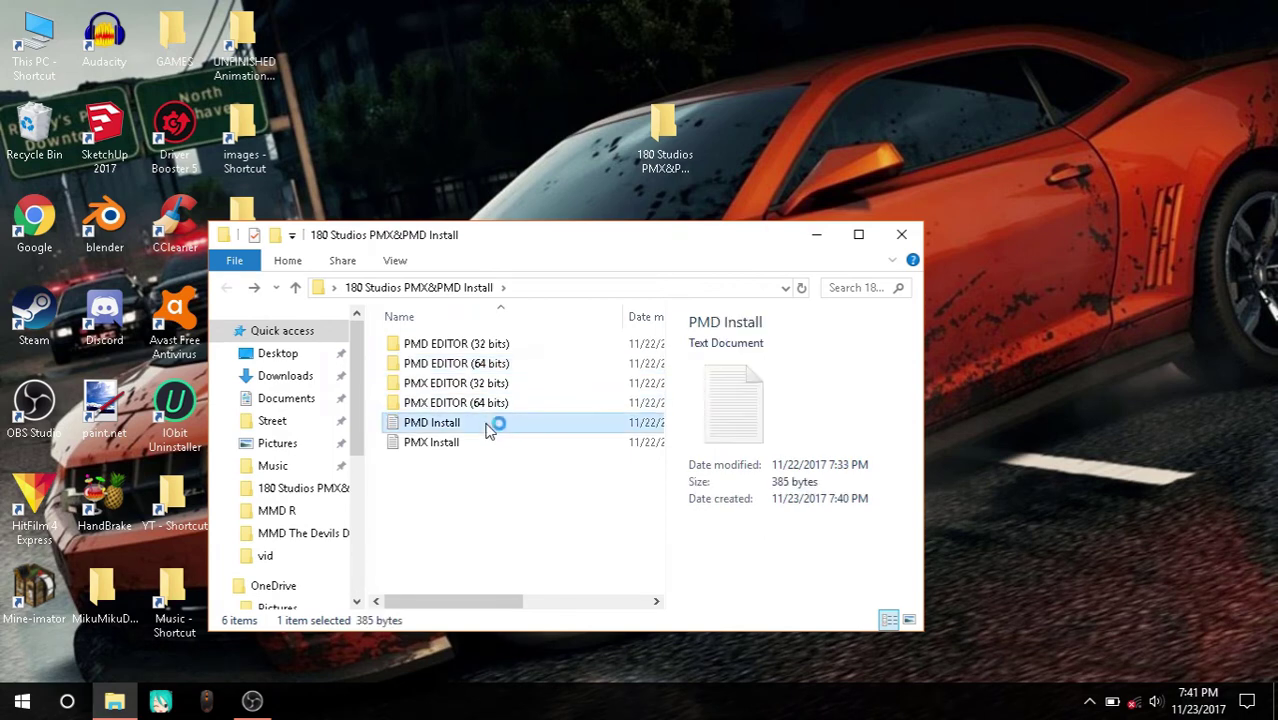
left_click(420, 468)
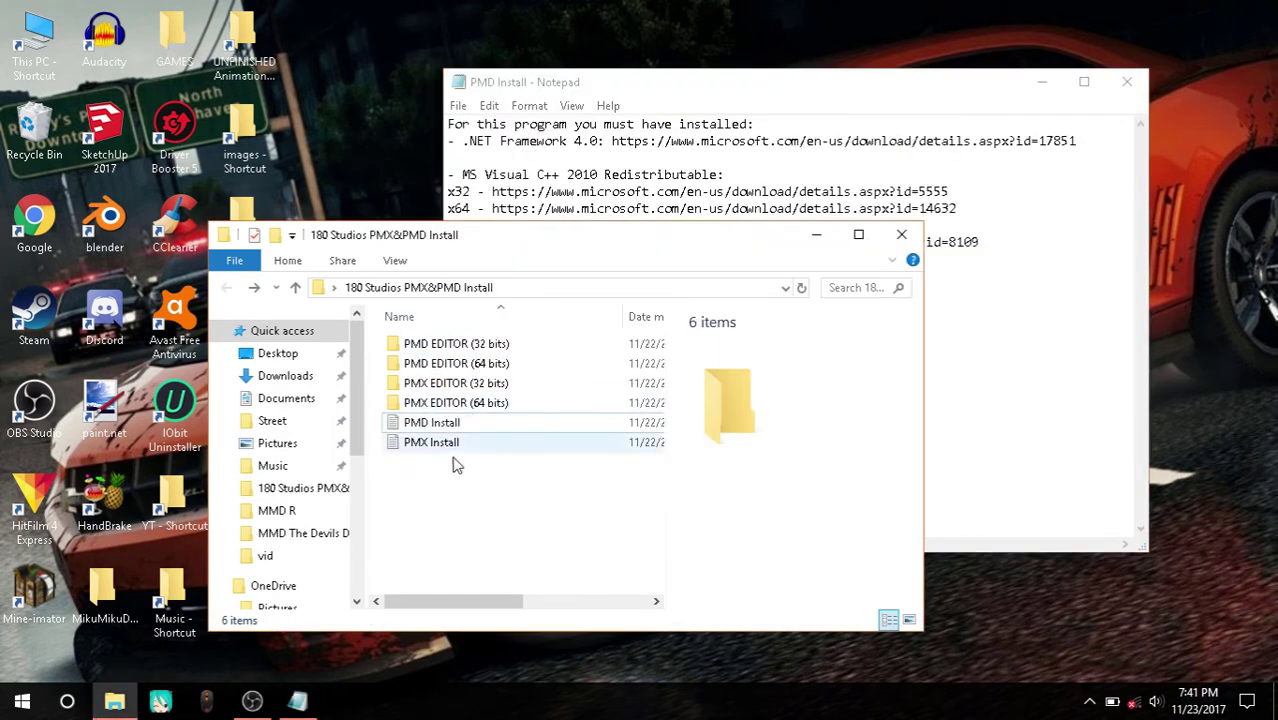
left_click_drag(455, 490, 480, 425)
left_click(513, 500)
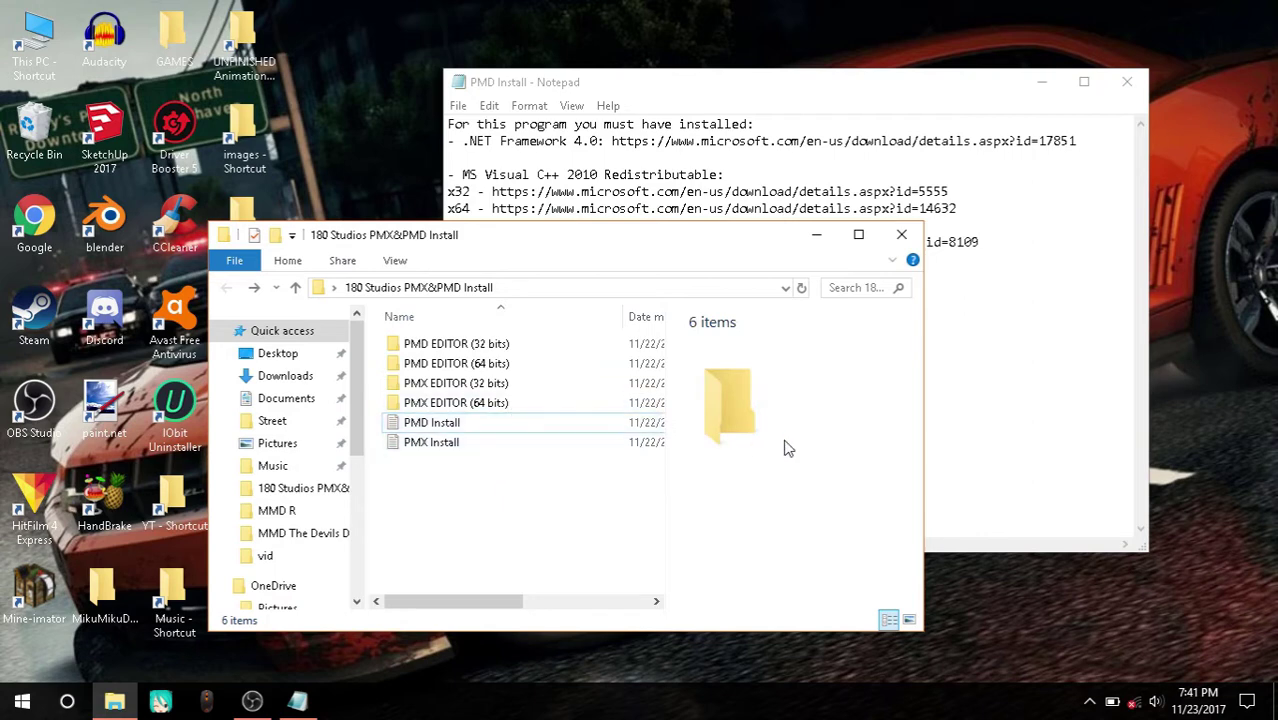
double_click(440, 443)
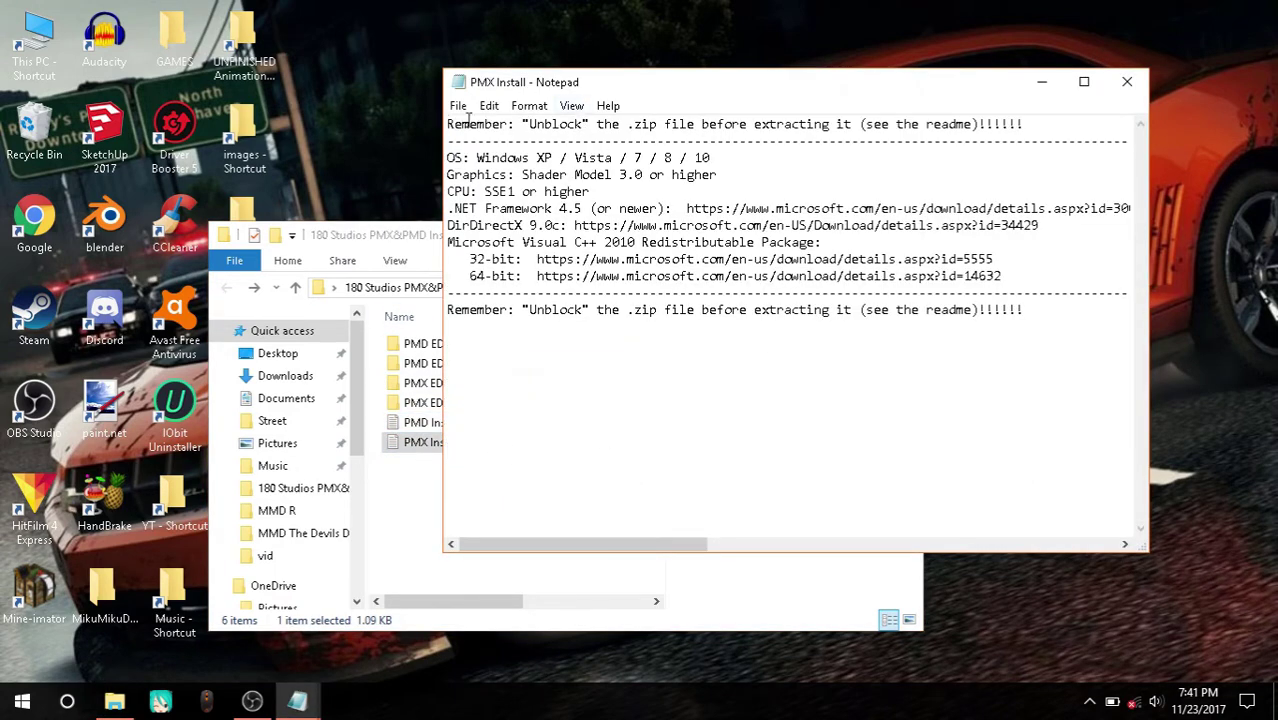
left_click_drag(449, 127, 1040, 127)
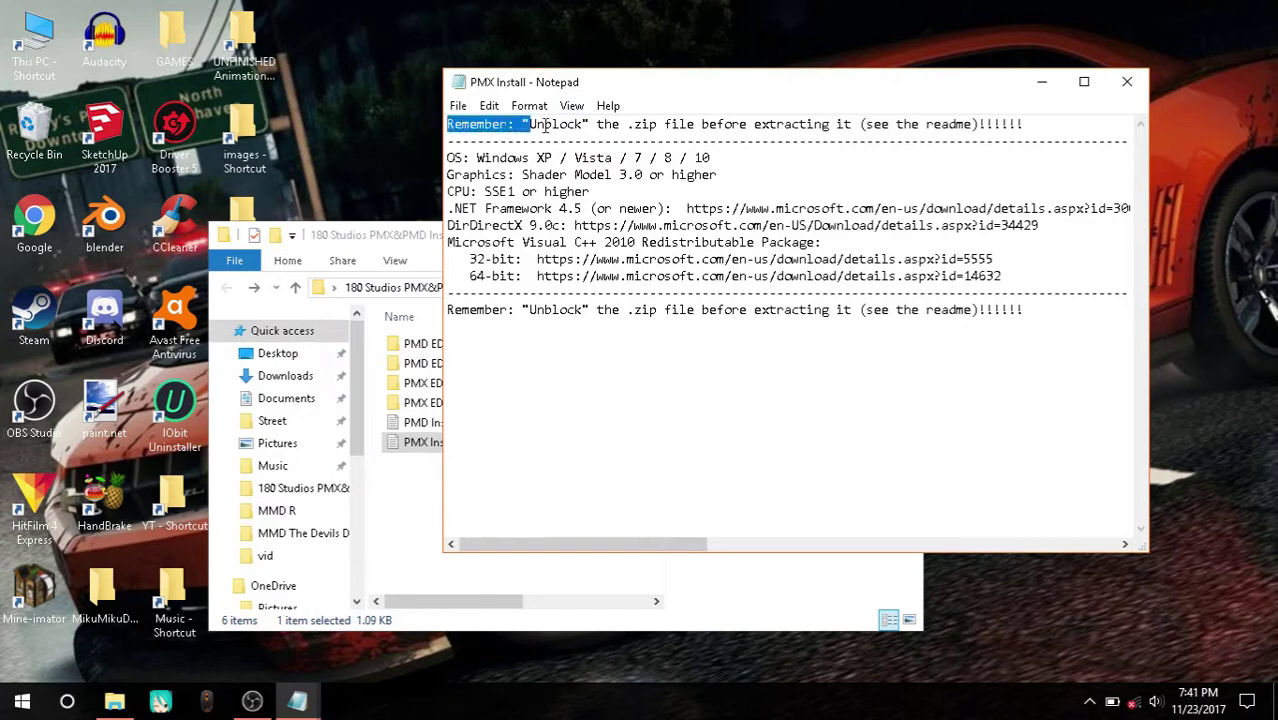
left_click(1028, 127)
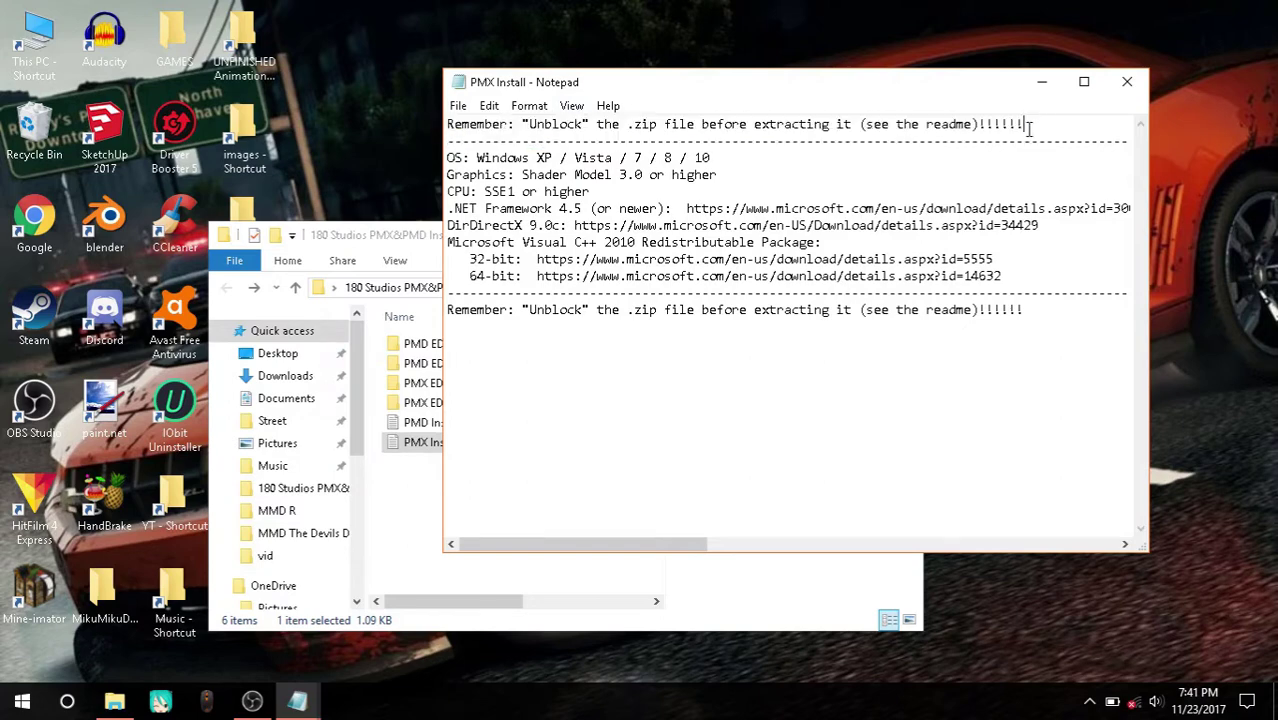
Look into the PMD EDITOR (32 bits) folder, then open the PMX EDITOR (32 bits) folder
double_click(418, 345)
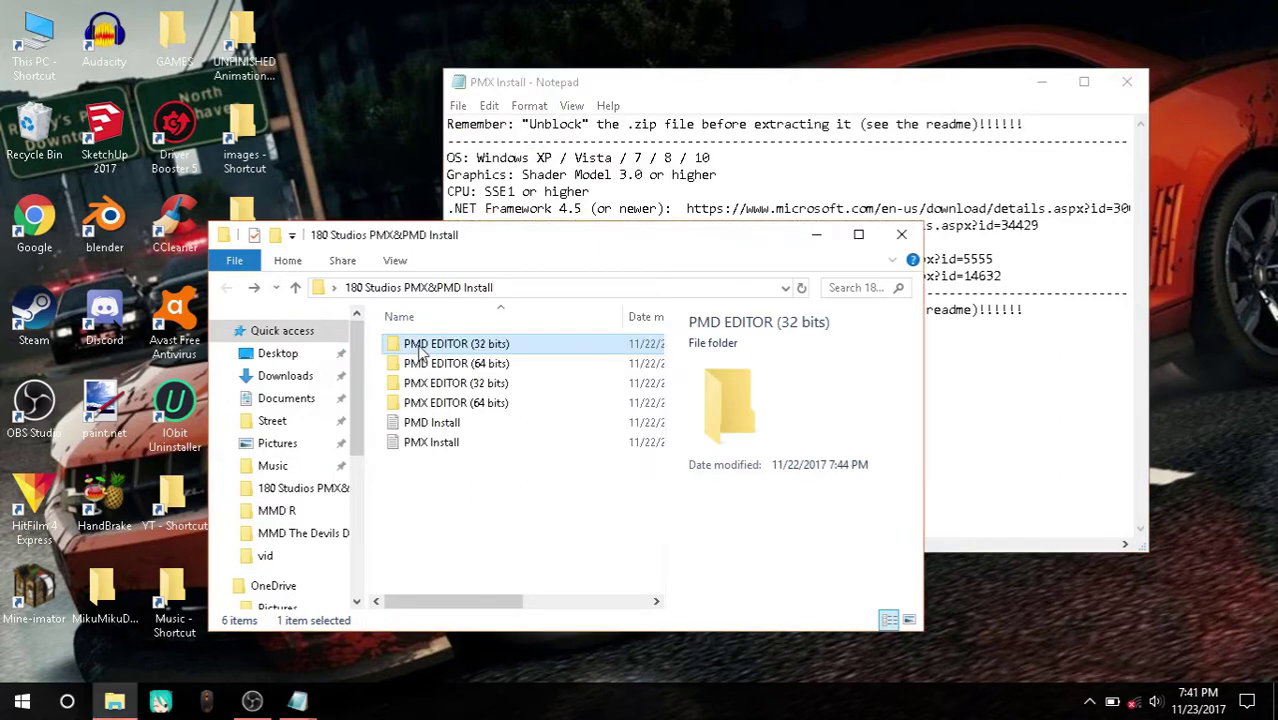
left_click(226, 288)
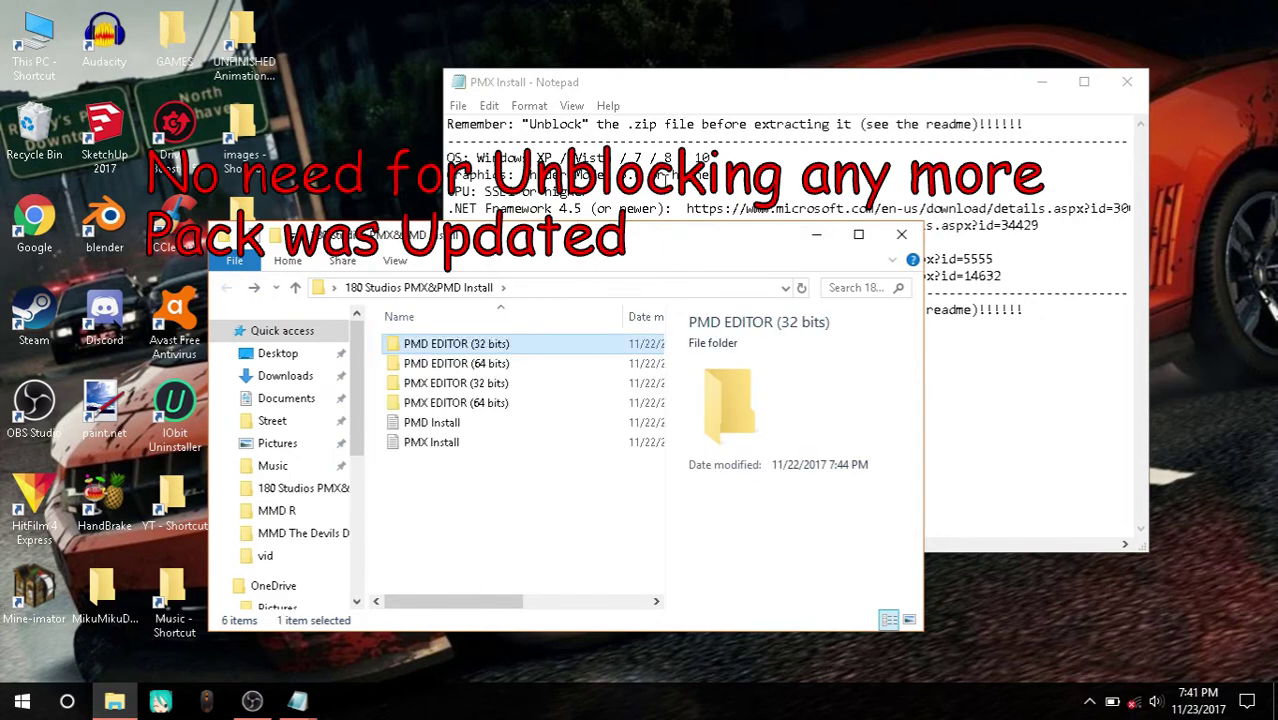
double_click(498, 390)
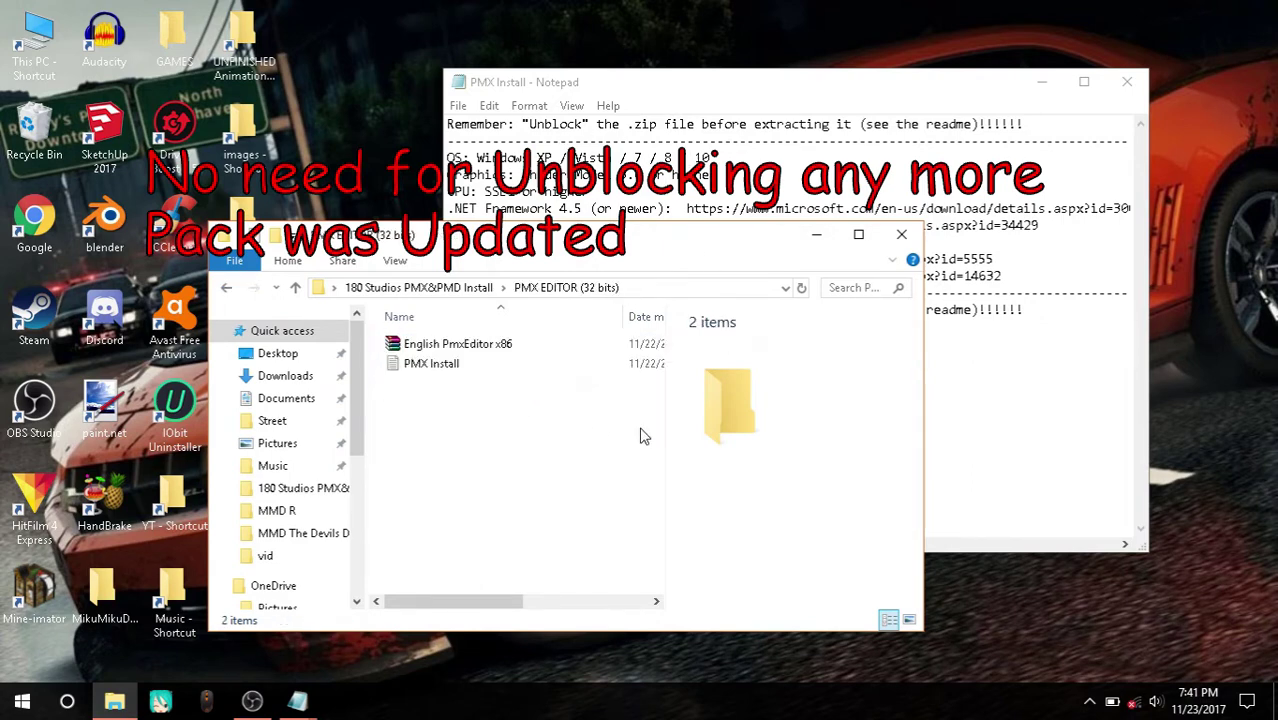
Review the English PmxEditor x86 archive's properties, then close the folder and minimize the notes
right_click(476, 346)
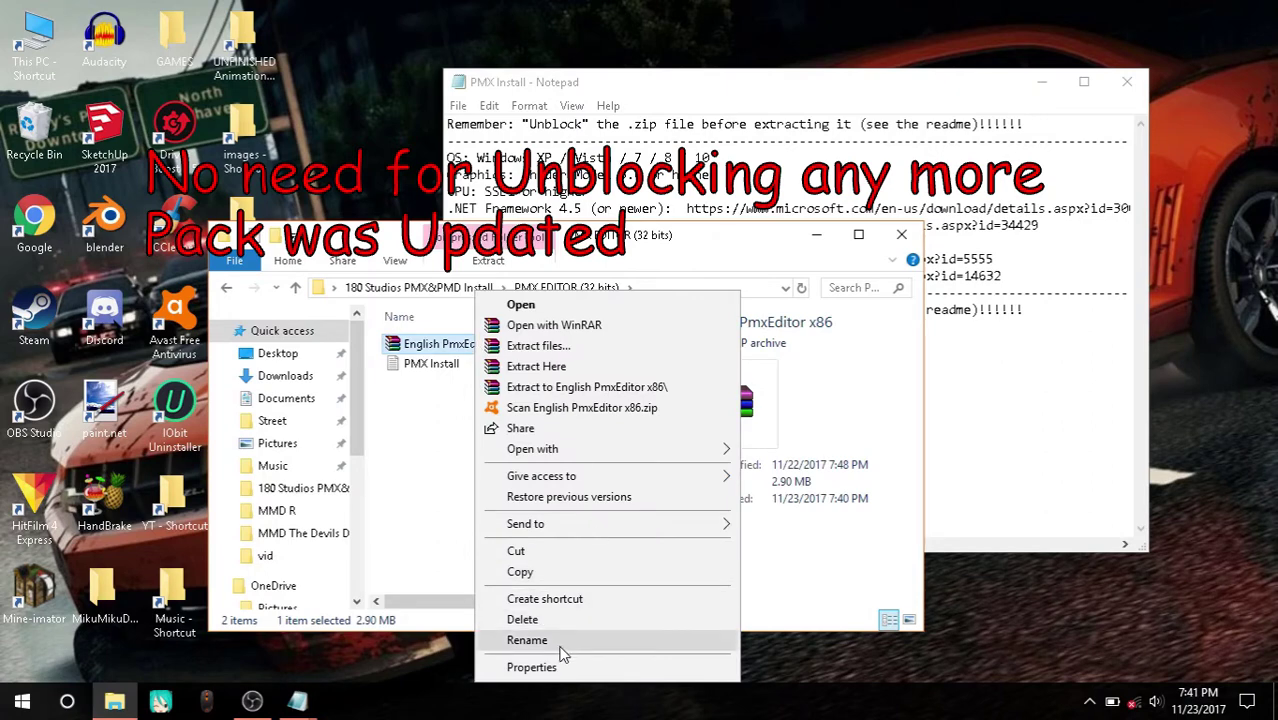
left_click(662, 658)
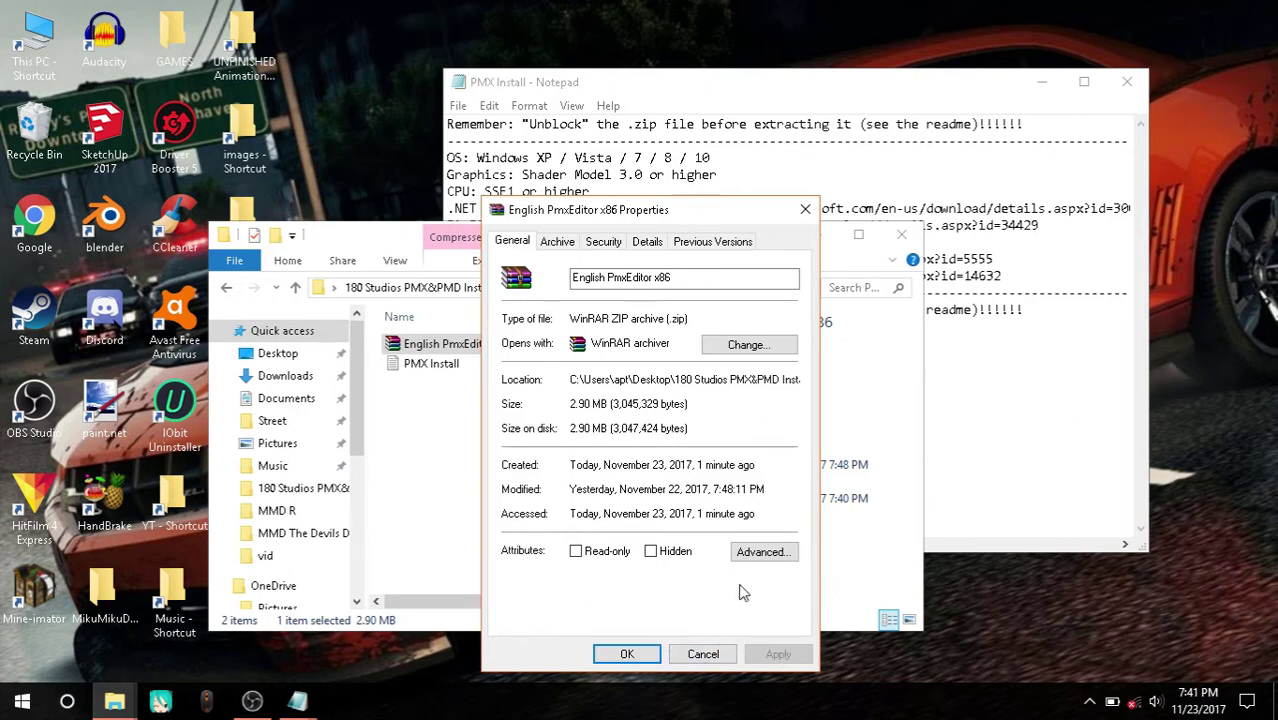
left_click(627, 654)
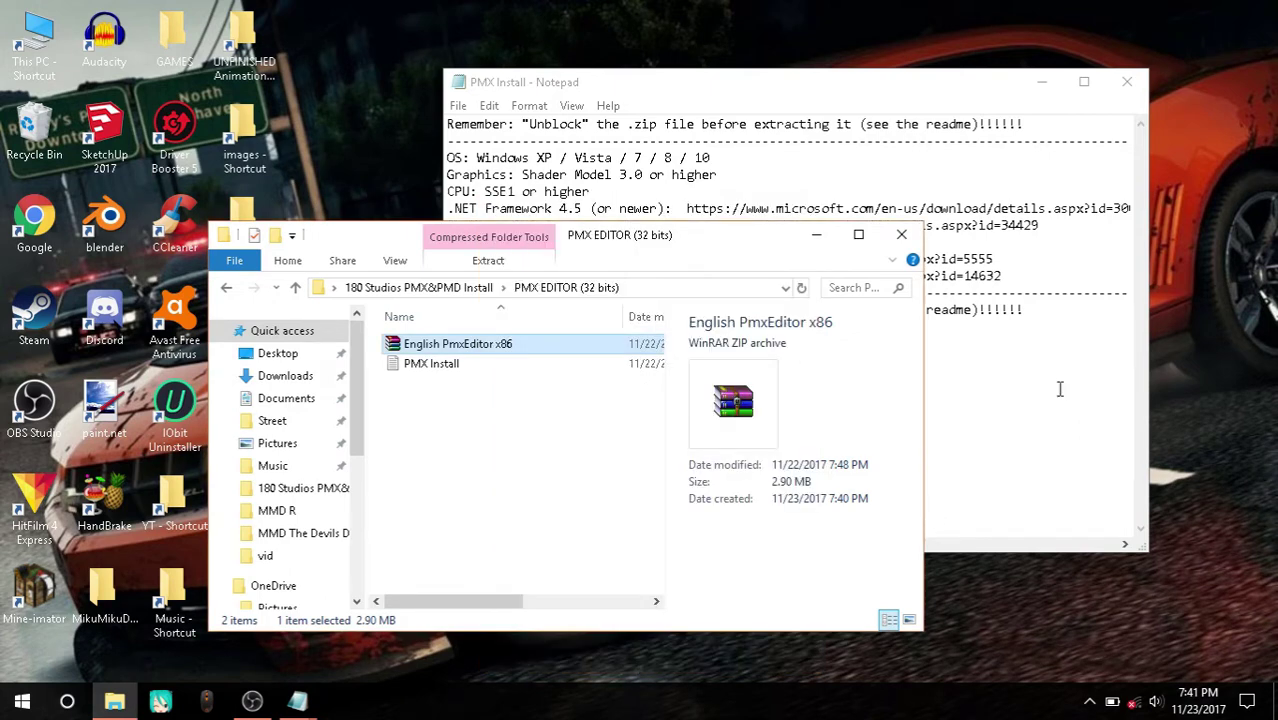
left_click(901, 234)
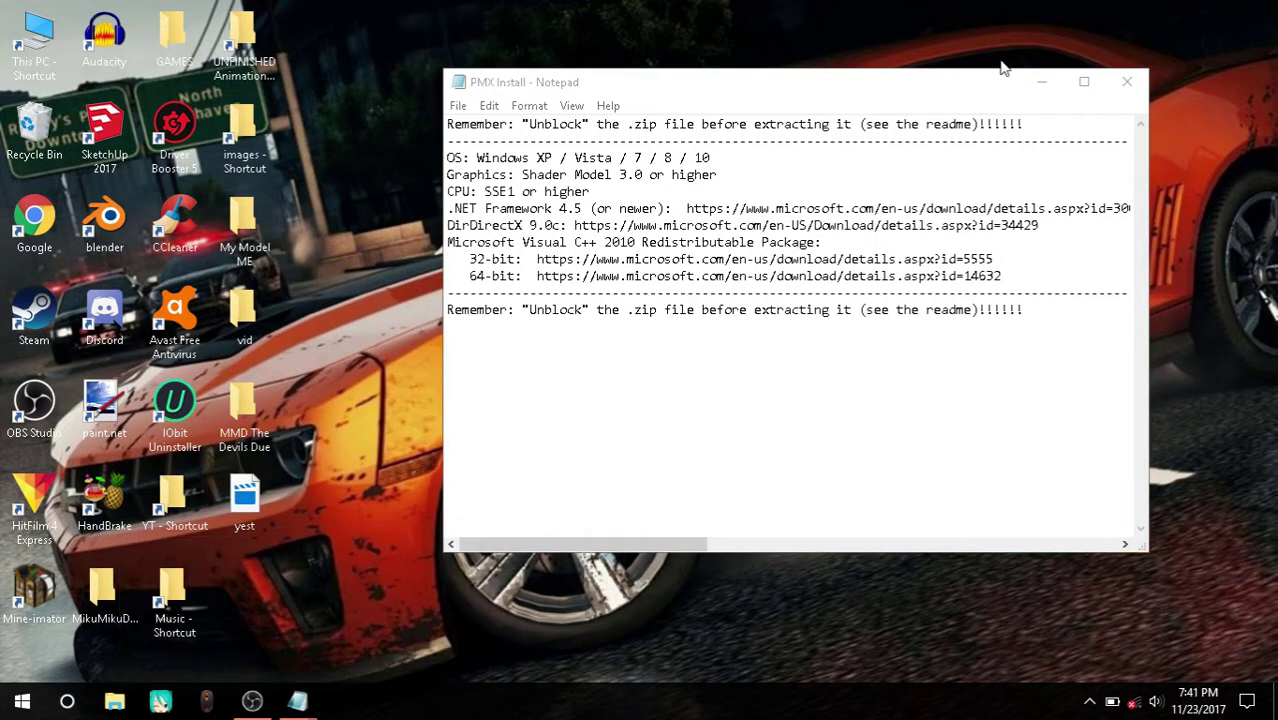
left_click(1046, 84)
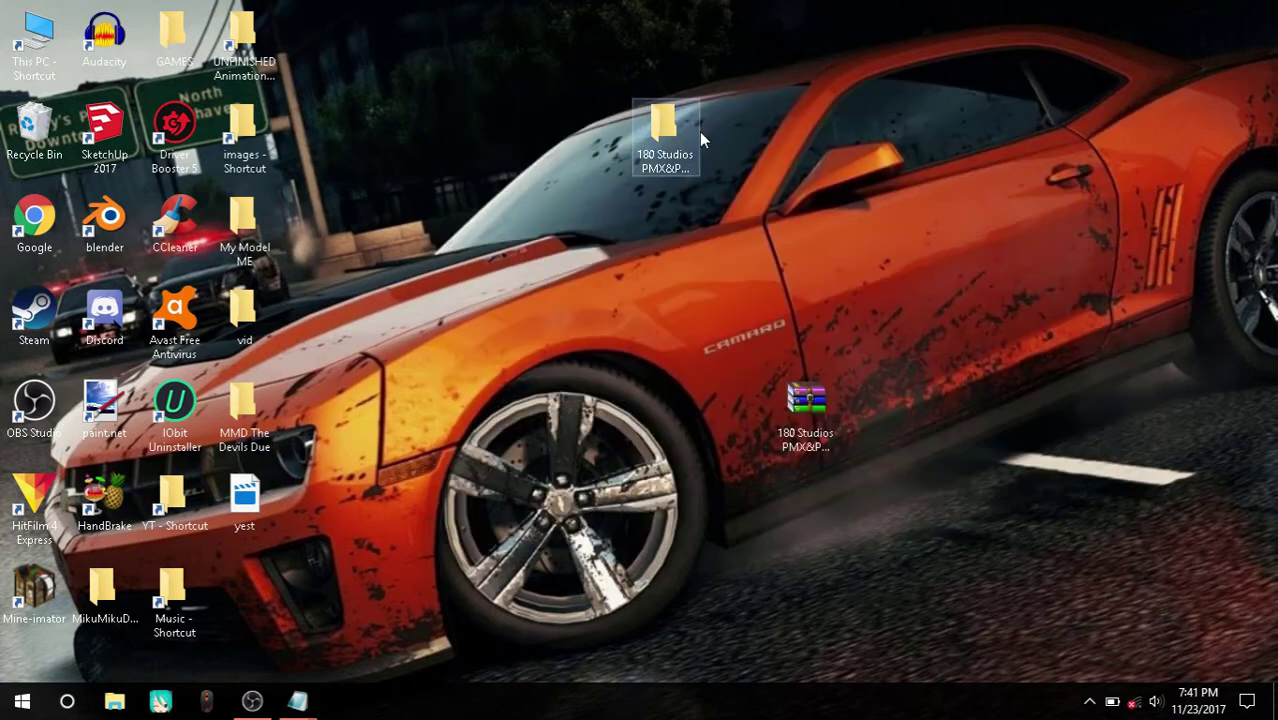
Reopen the 180 Studios PMX&PMD Install folder and put the PMX Install notes in front
double_click(698, 140)
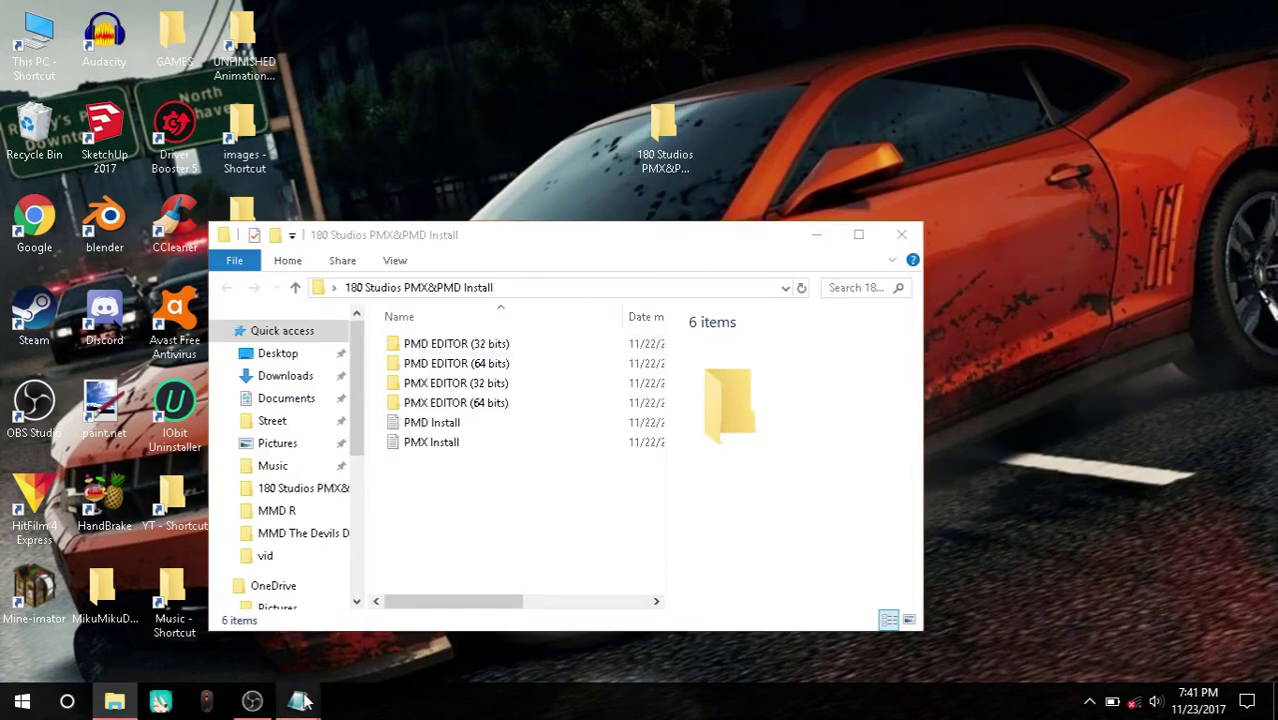
left_click(253, 612)
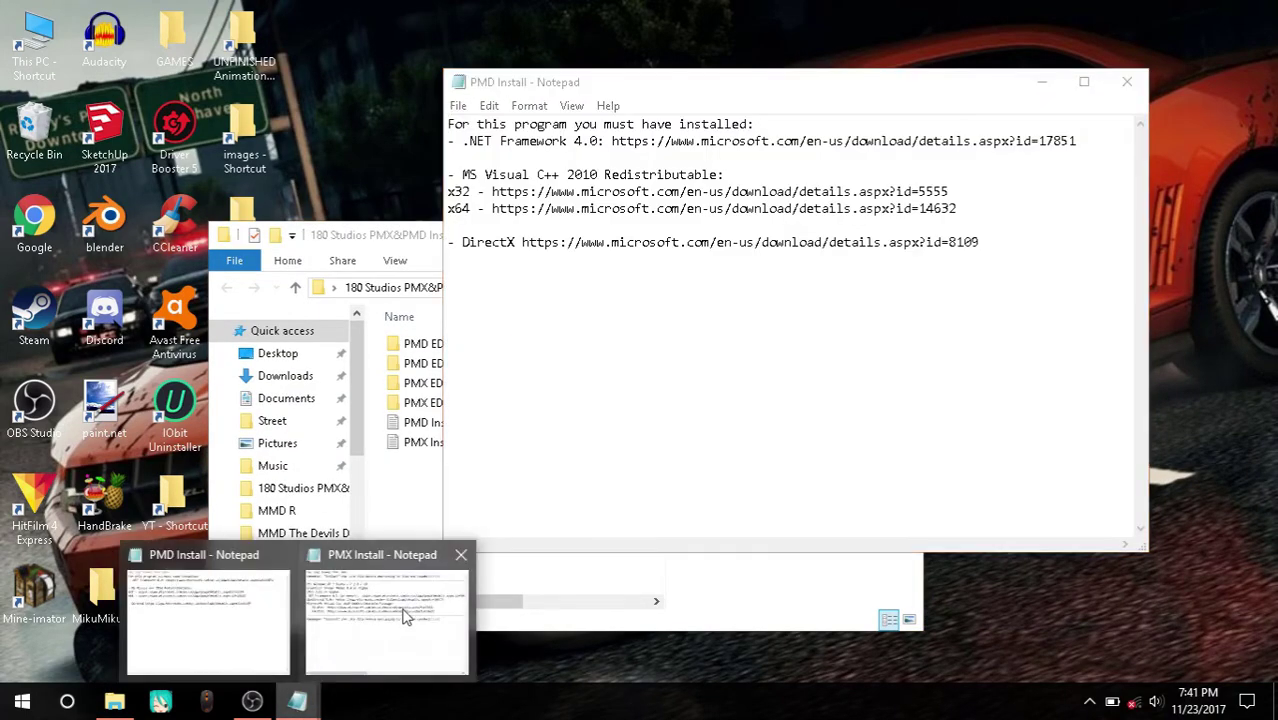
left_click(403, 612)
key("super+alt+5")
left_click(778, 141)
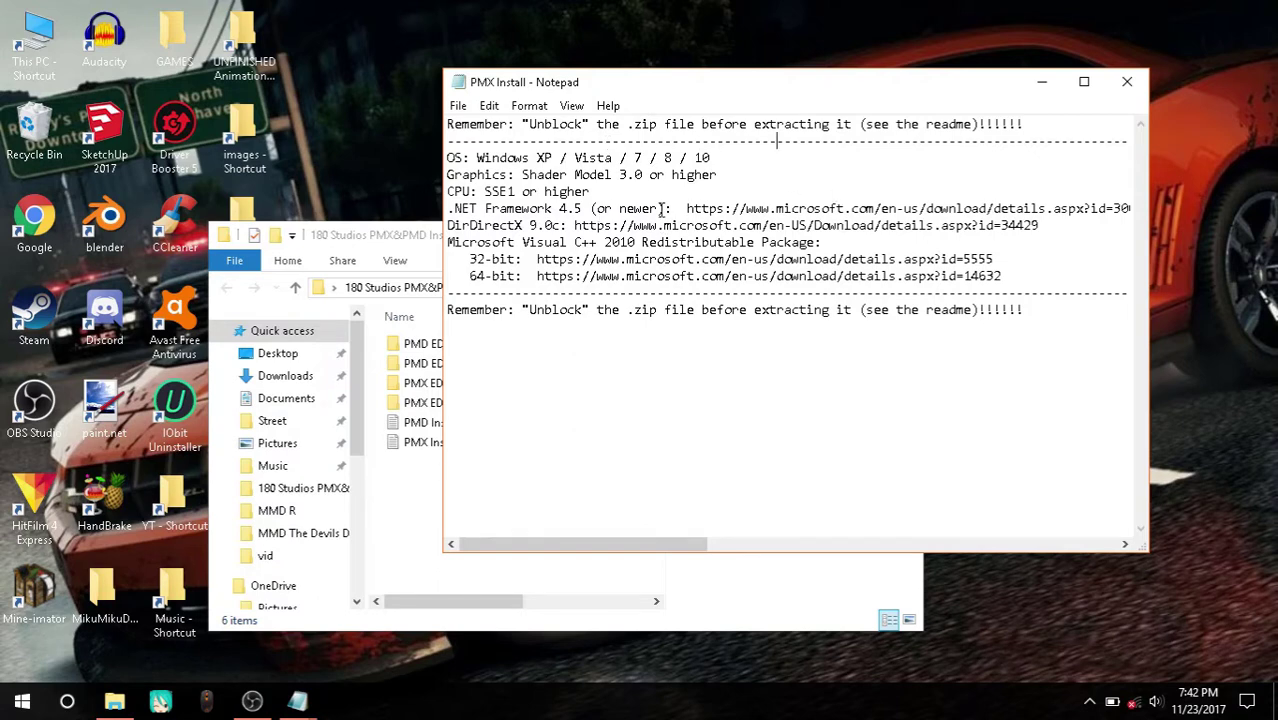
Copy the .NET Framework 4.5 download link from the PMX Install notes
left_click_drag(526, 208, 790, 208)
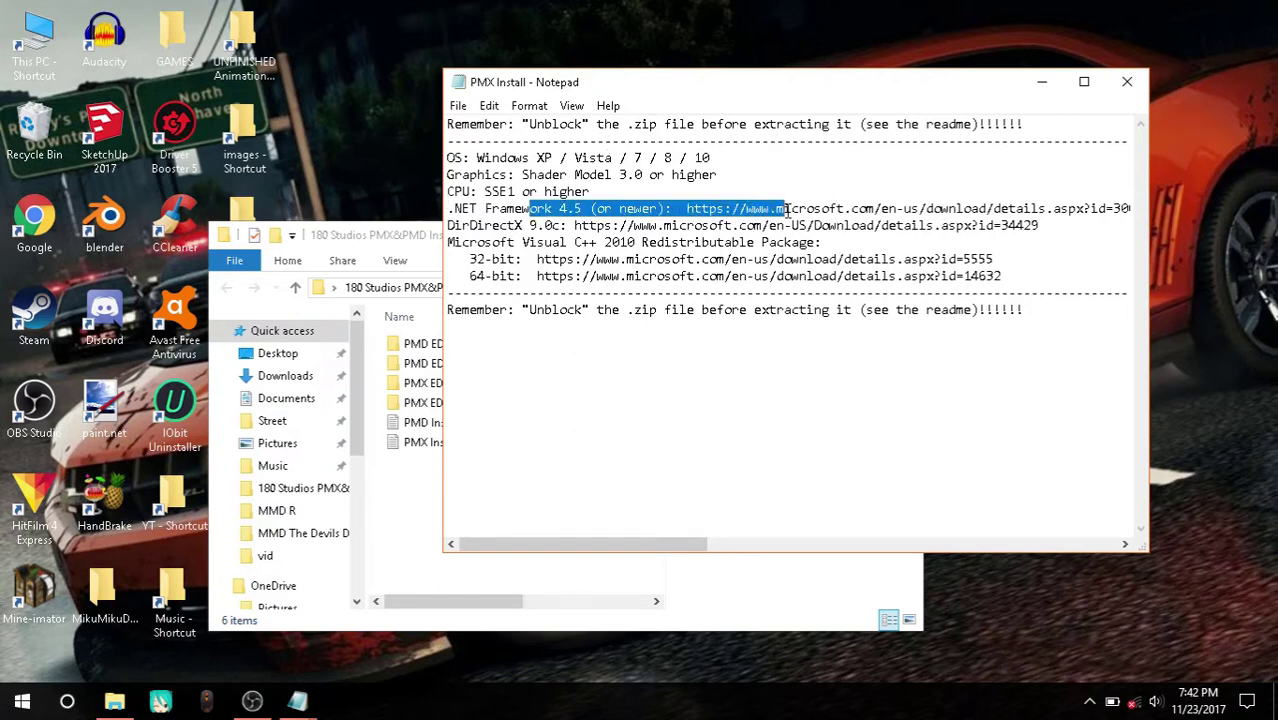
left_click(785, 208)
left_click_drag(685, 208, 1160, 208)
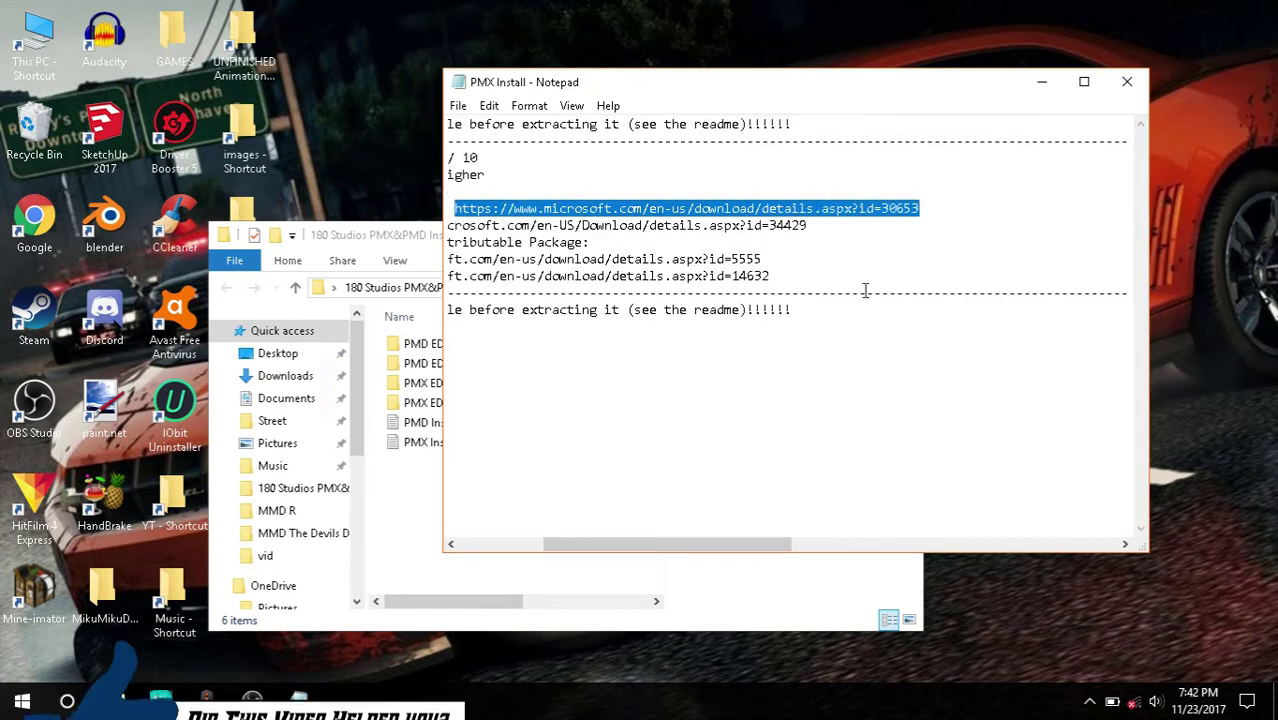
right_click(854, 204)
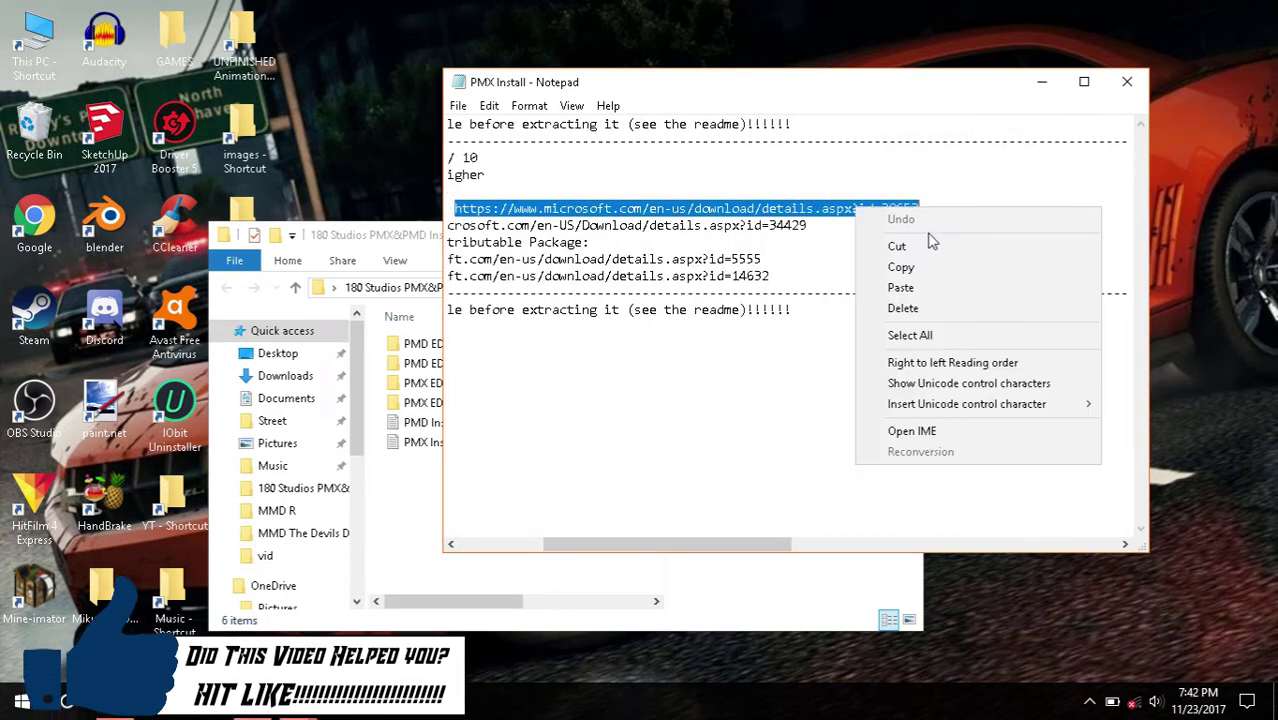
left_click(924, 266)
Turn Wi-Fi on and launch the Google Chrome browser
left_click(1133, 702)
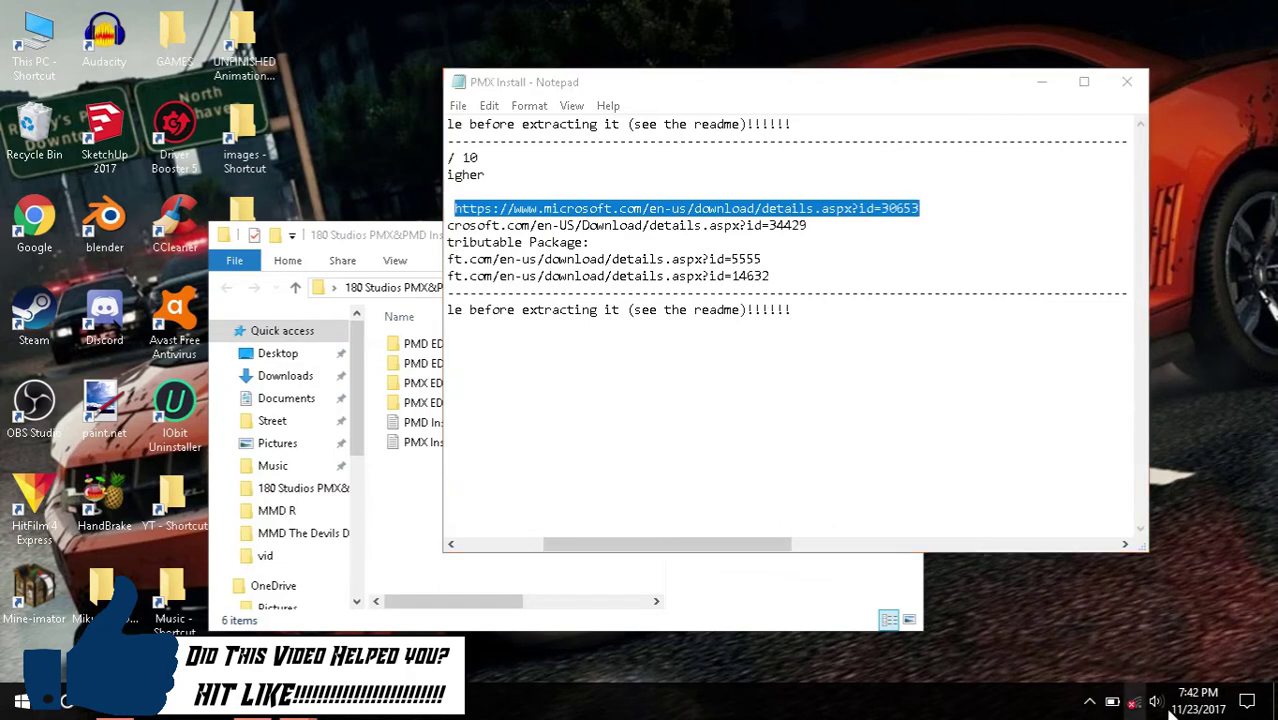
left_click(1006, 640)
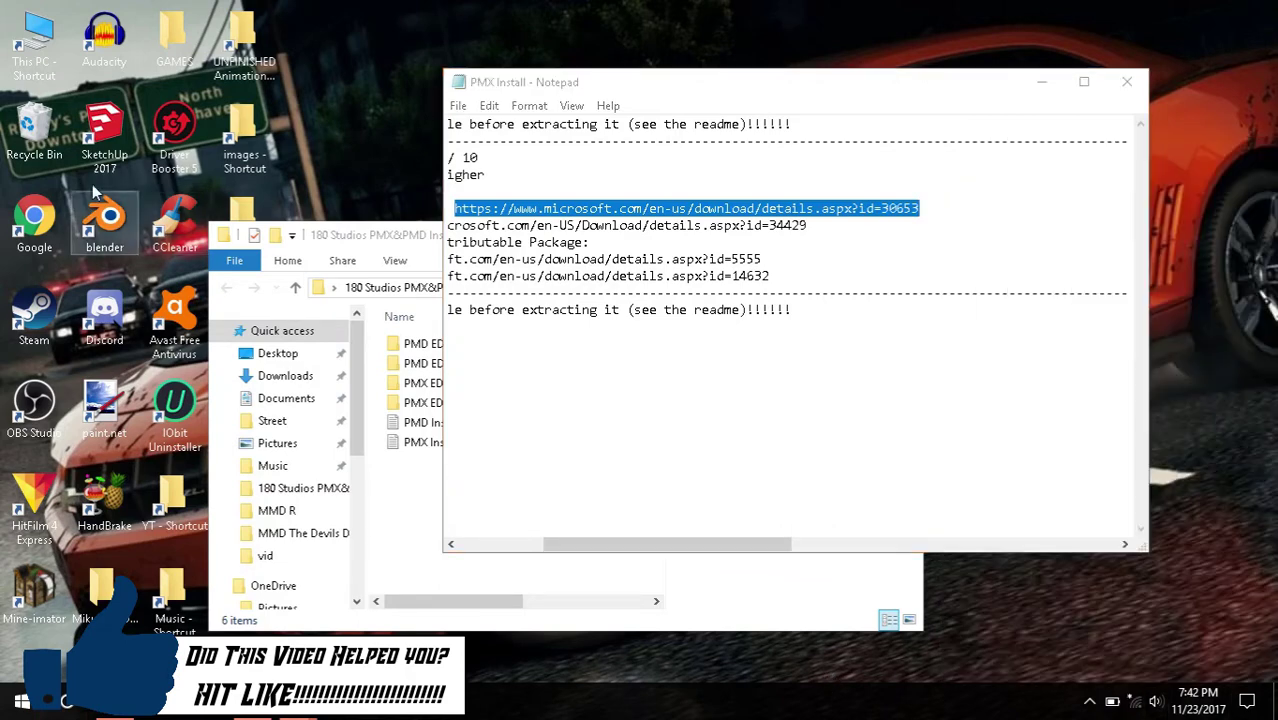
left_click(47, 215)
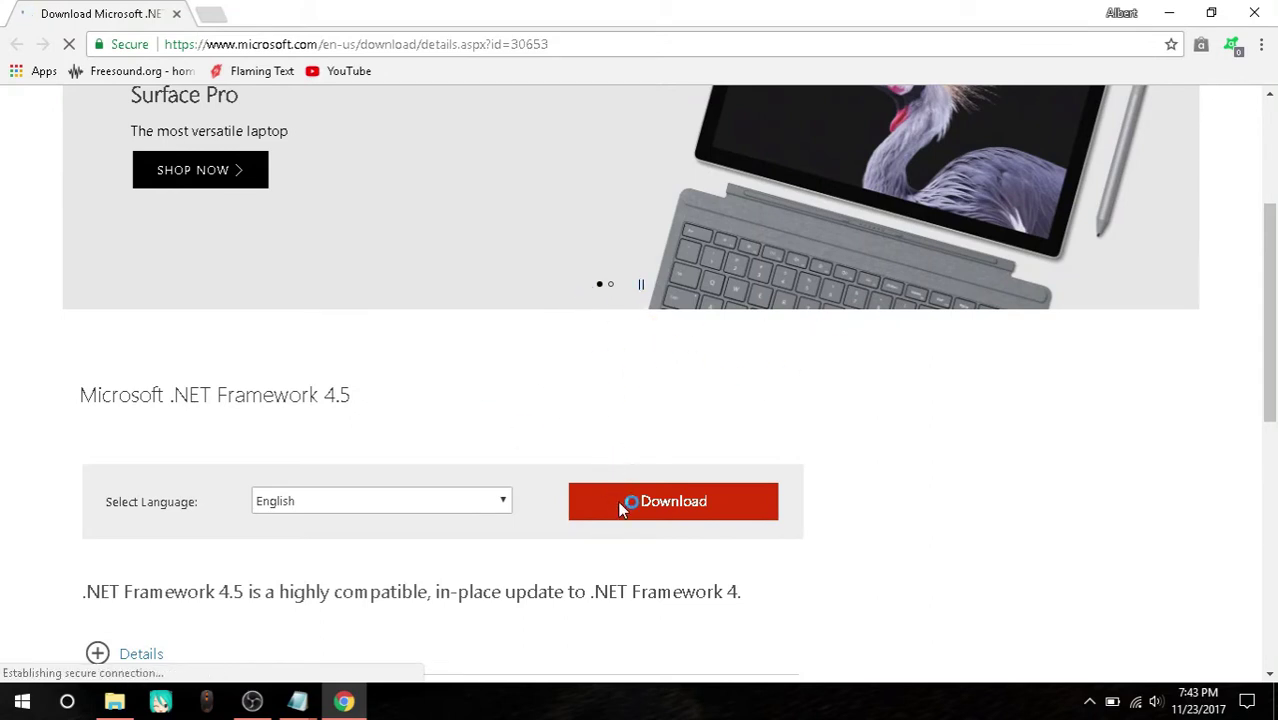
Download the English .NET Framework 4.5 installer and return to the PMX Install notes
scroll(371, 362, "down", 2)
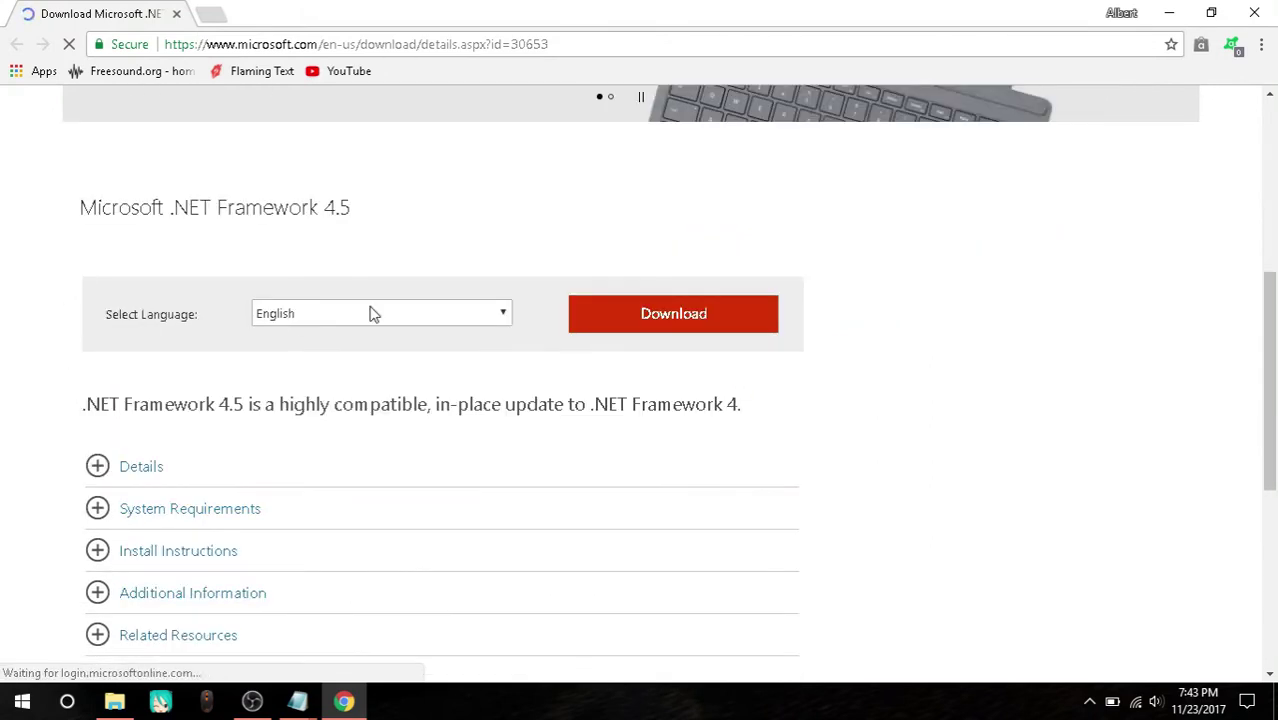
left_click(679, 322)
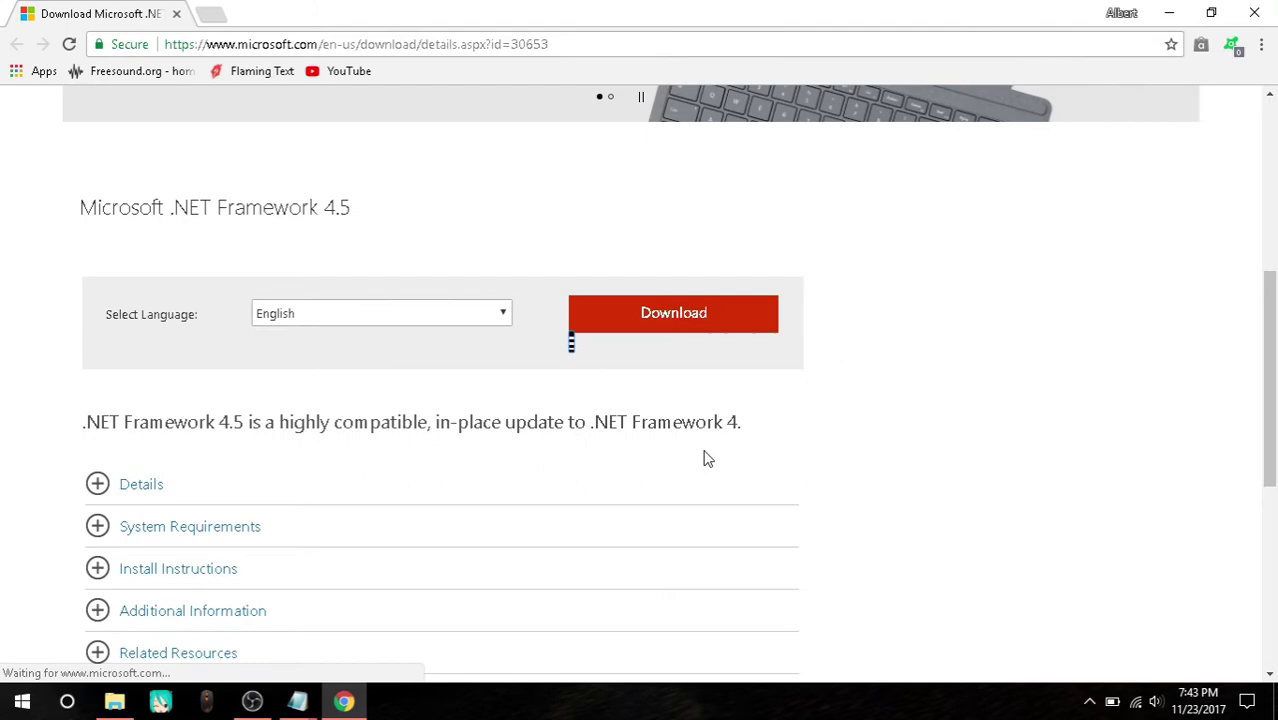
scroll(300, 390, "down", 3)
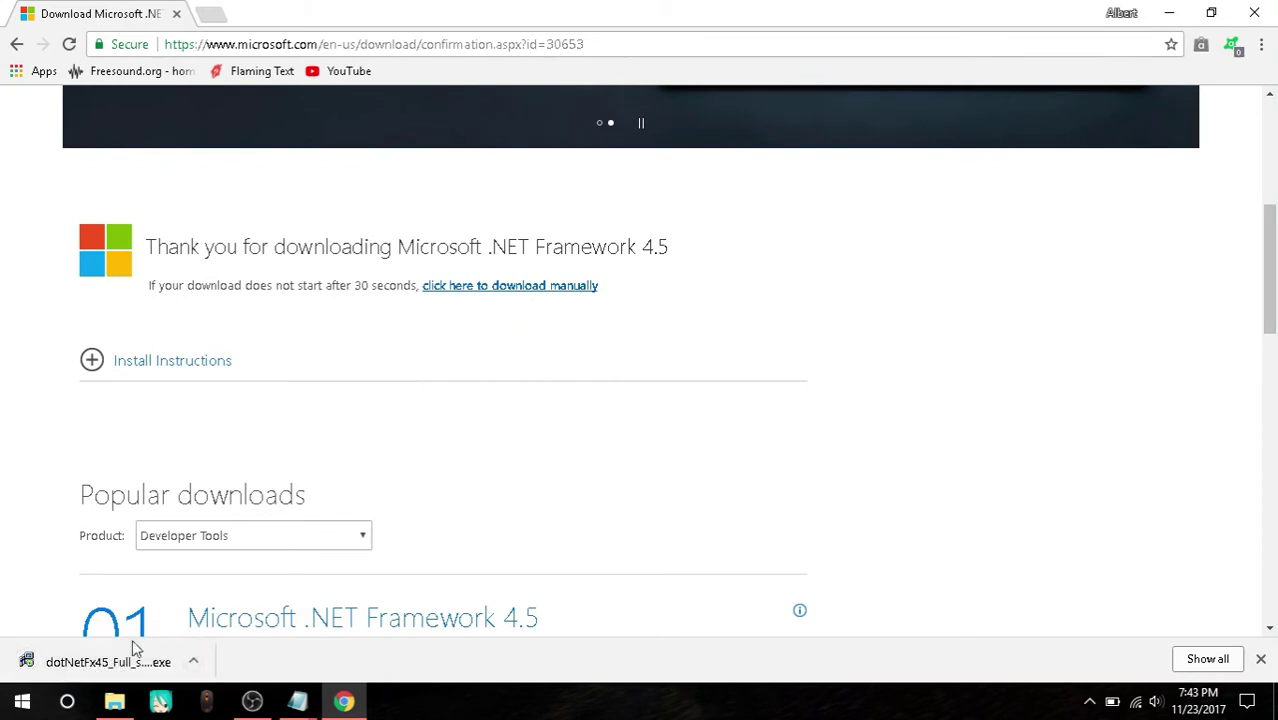
mouse_move(297, 701)
left_click(437, 591)
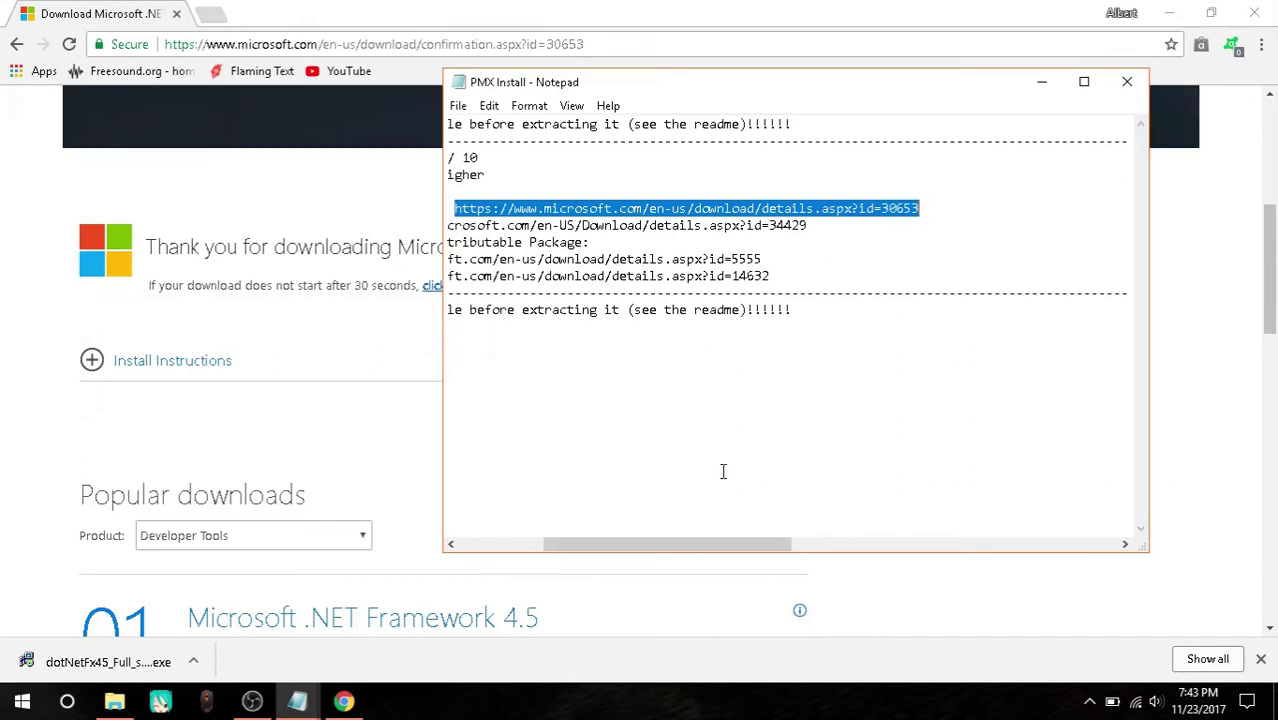
Paste the DirectX 9.0c link into Chrome's address bar and request the End-User Runtime download
left_click_drag(736, 544, 513, 504)
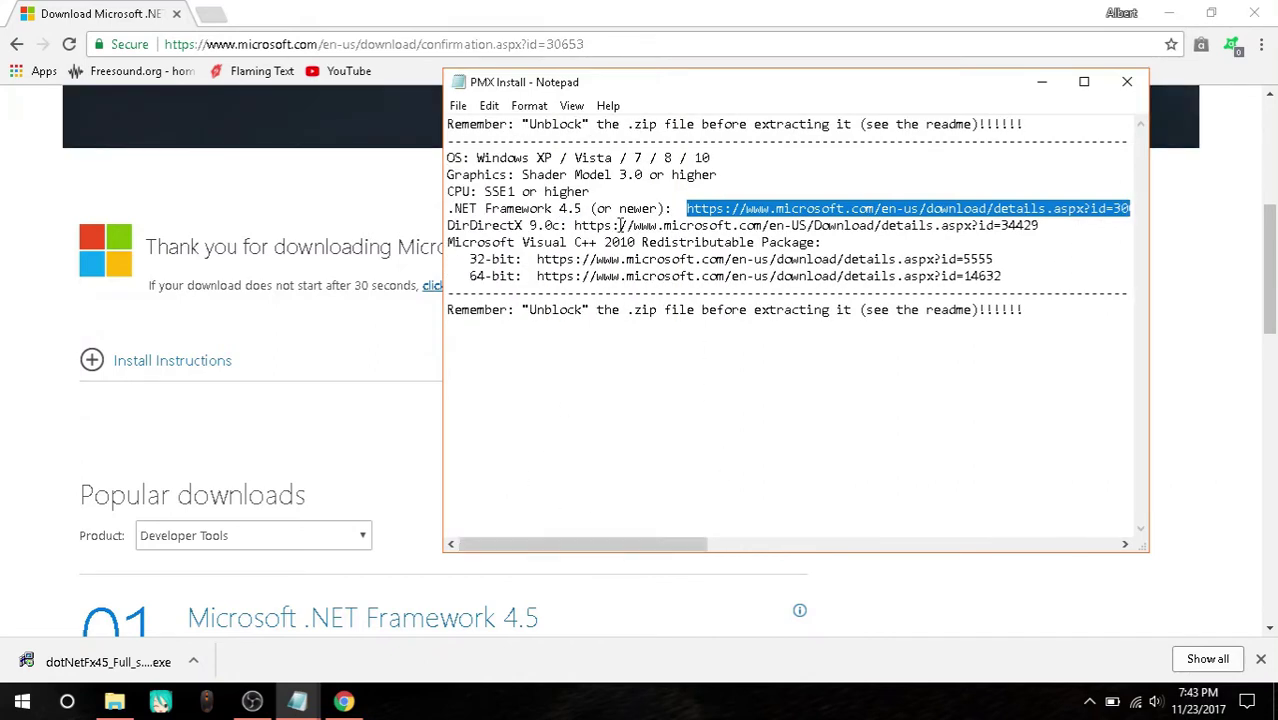
left_click_drag(574, 225, 1082, 226)
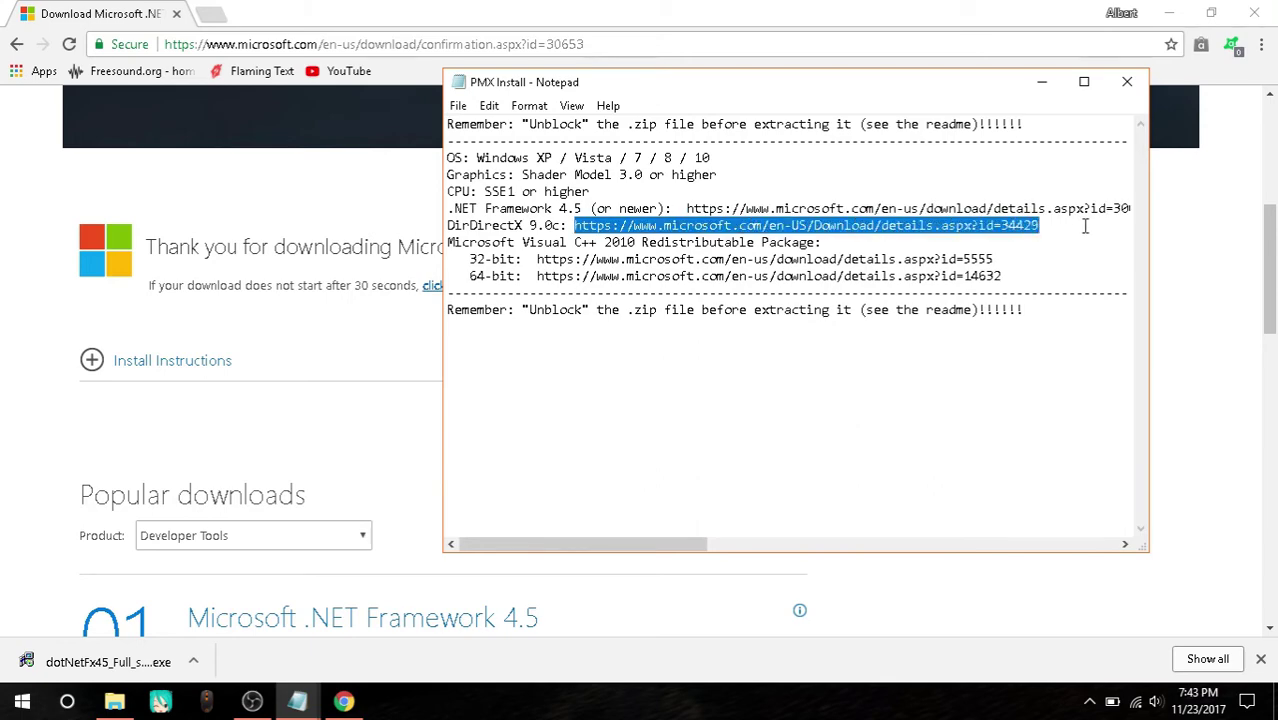
left_click(334, 381)
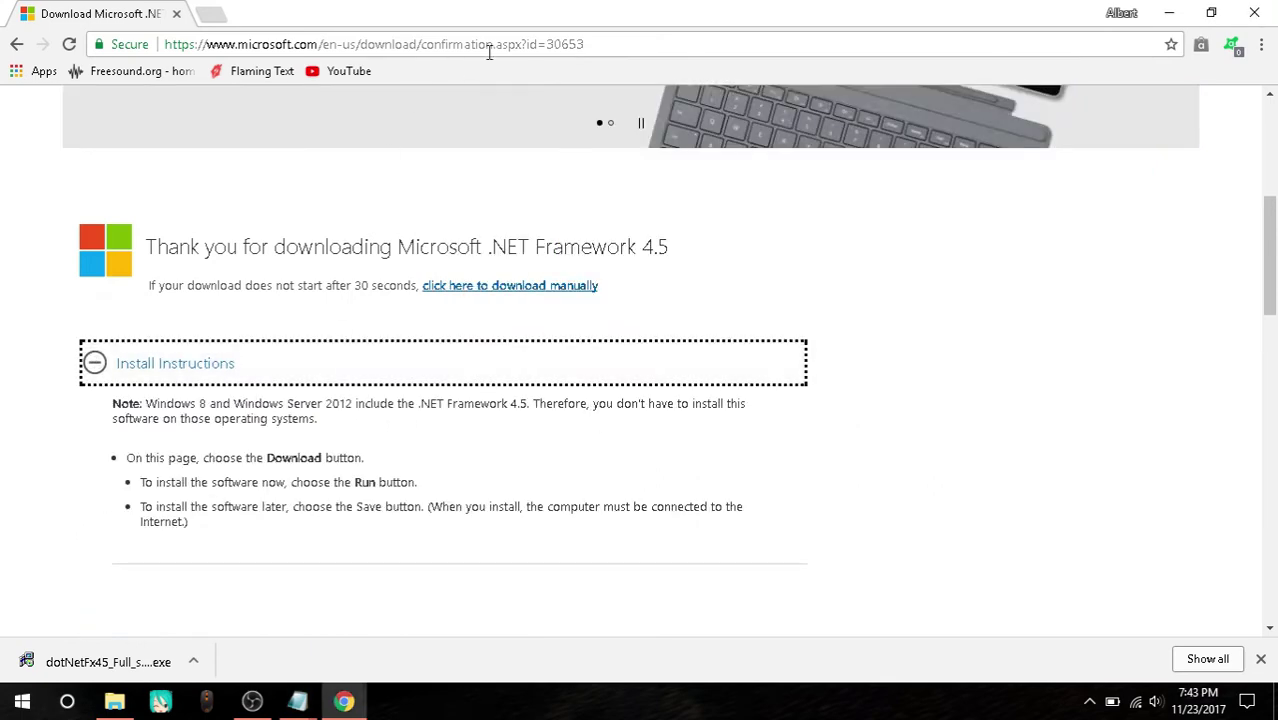
left_click(595, 43)
key("ctrl+v")
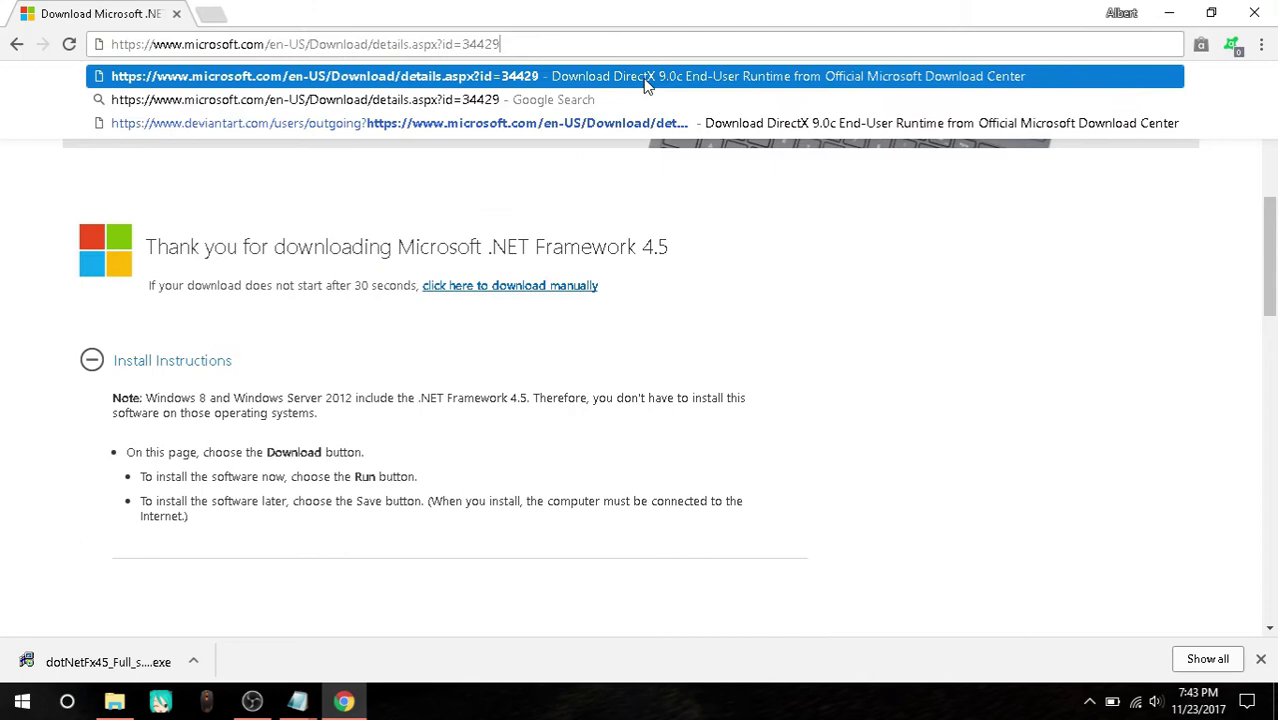
left_click(647, 80)
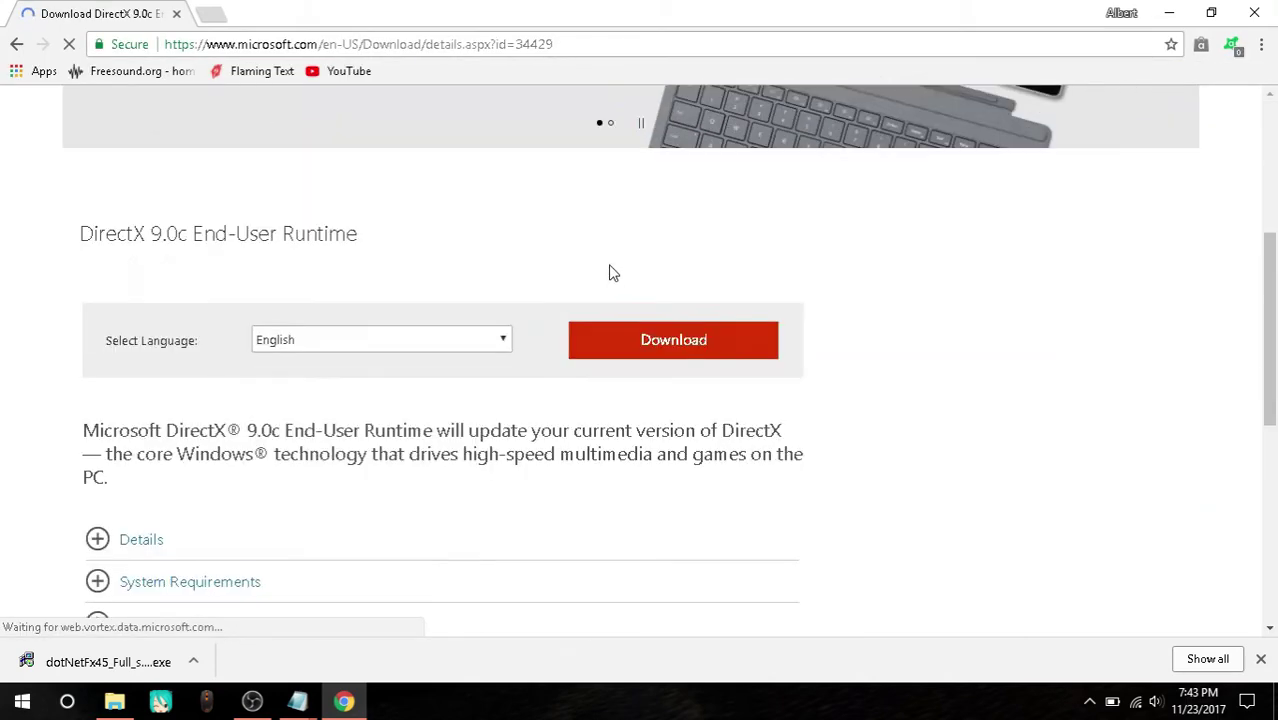
left_click(673, 343)
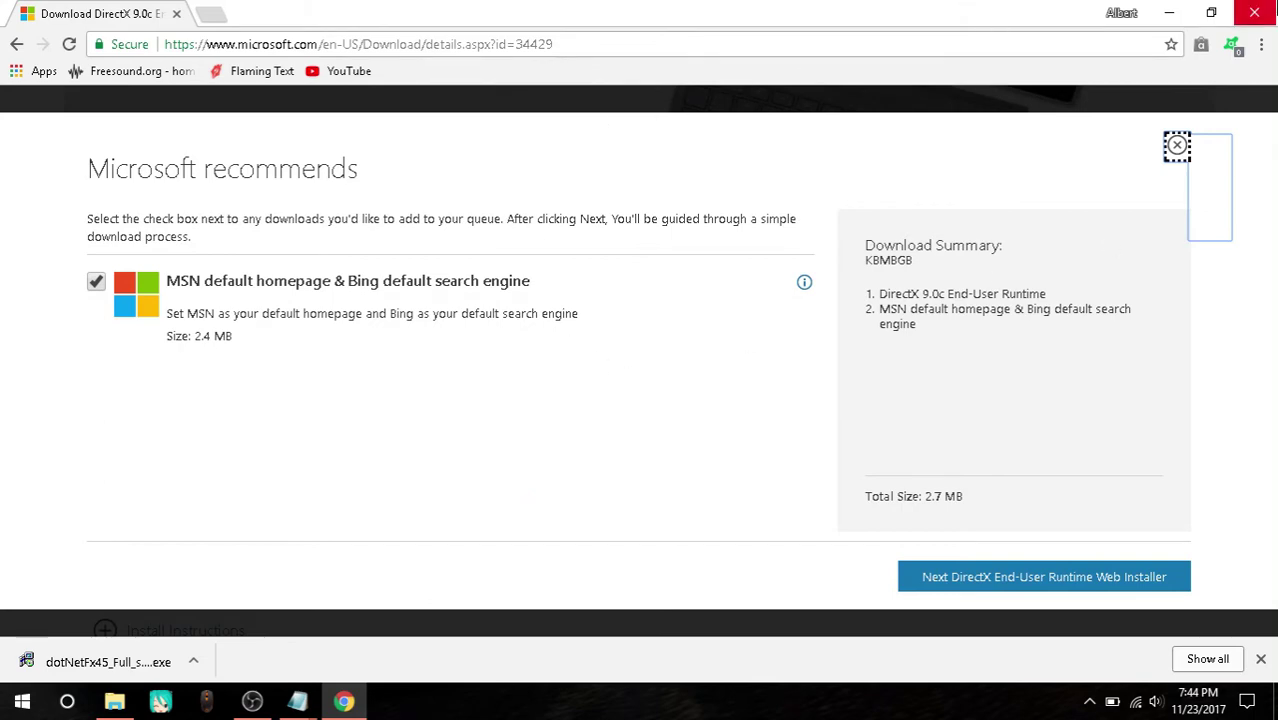
Close Chrome, review the 32-bit Visual C++ 2010 links in the notes, then close Notepad
left_click(1262, 12)
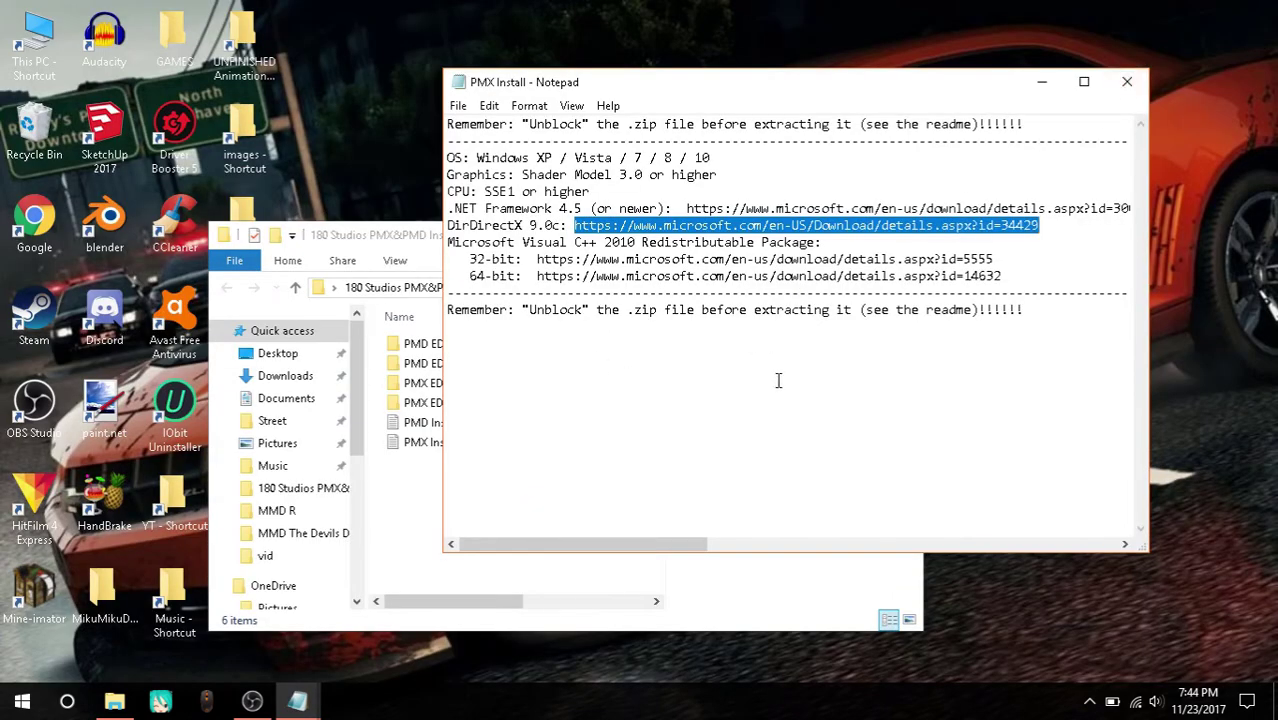
left_click_drag(530, 259, 938, 260)
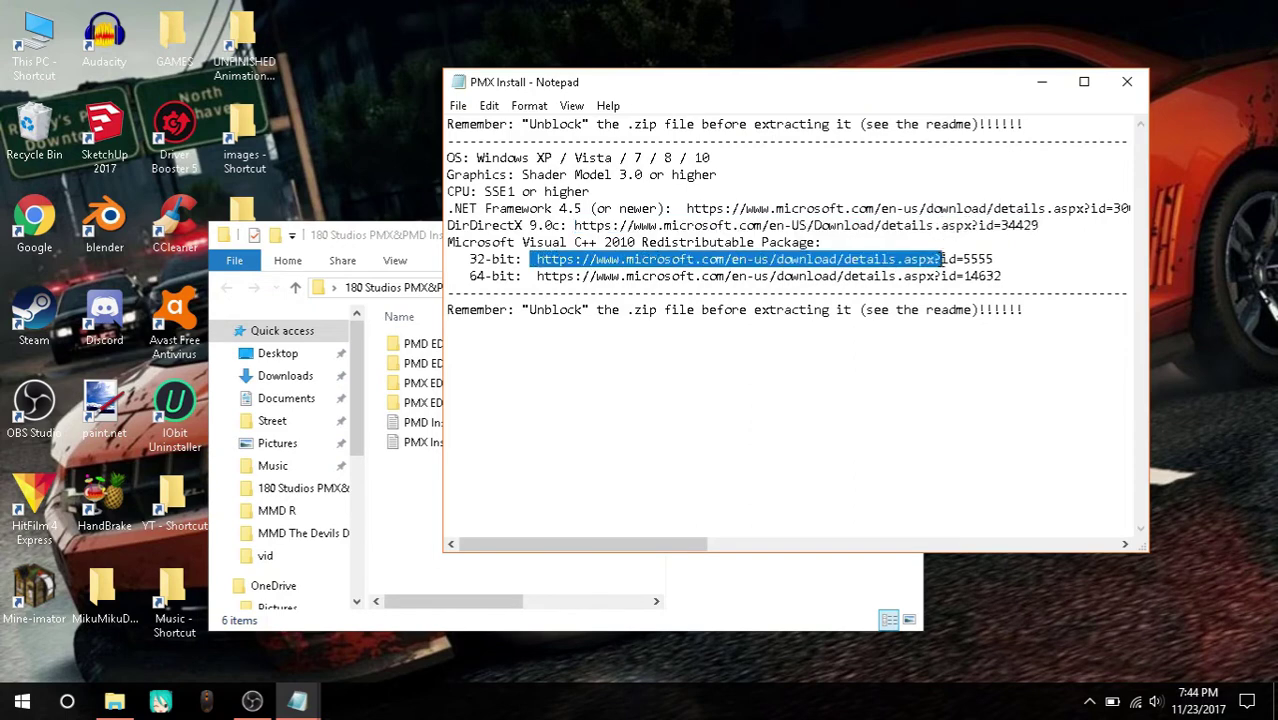
left_click(841, 278)
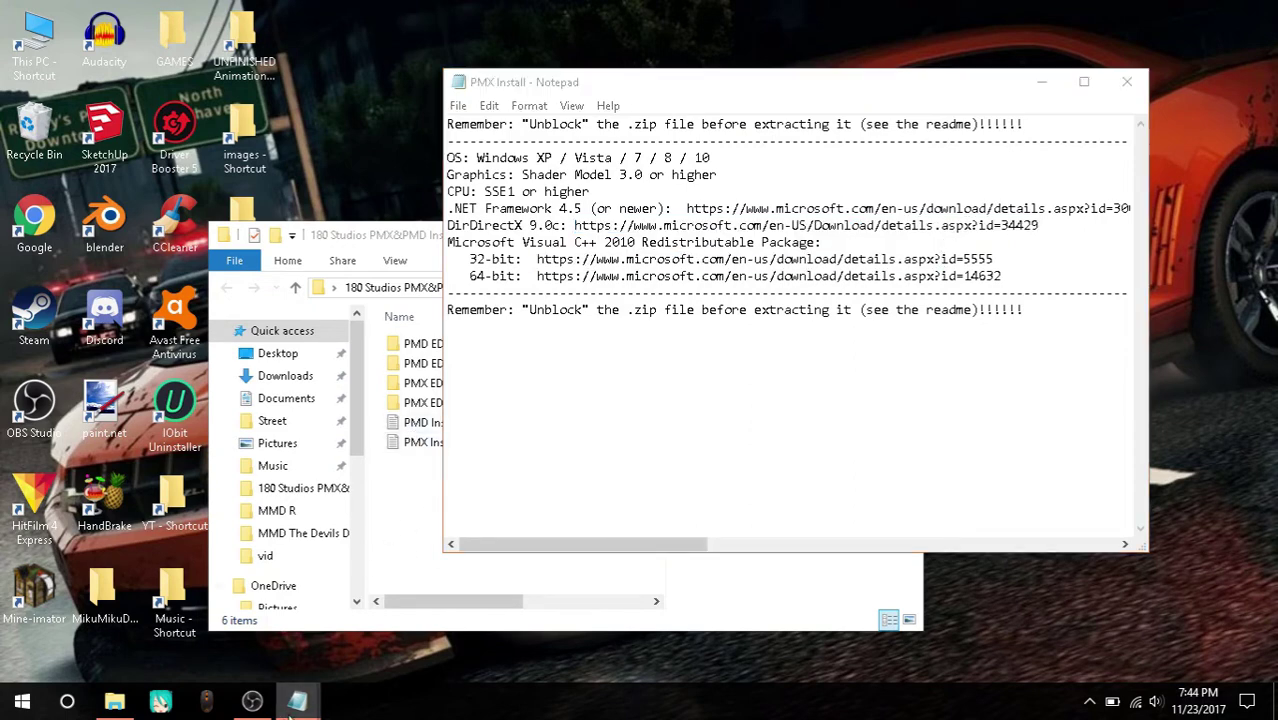
left_click(248, 650)
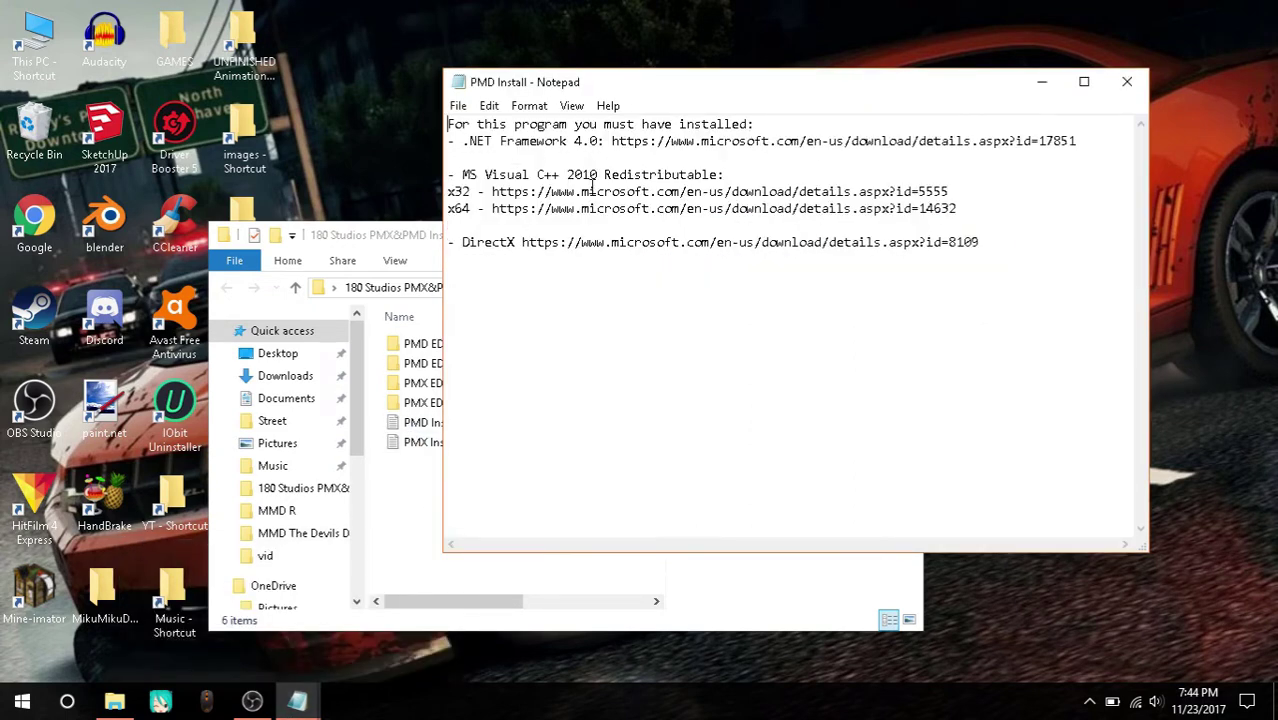
left_click_drag(491, 191, 950, 191)
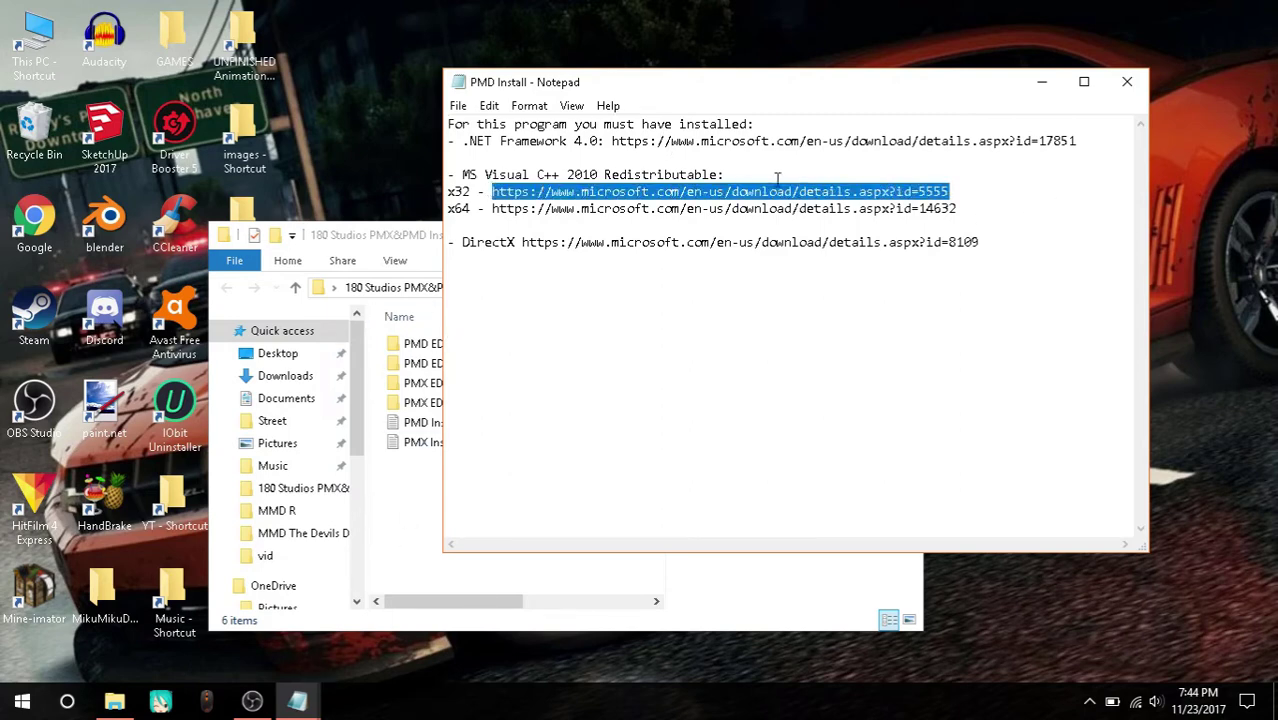
left_click(1127, 82)
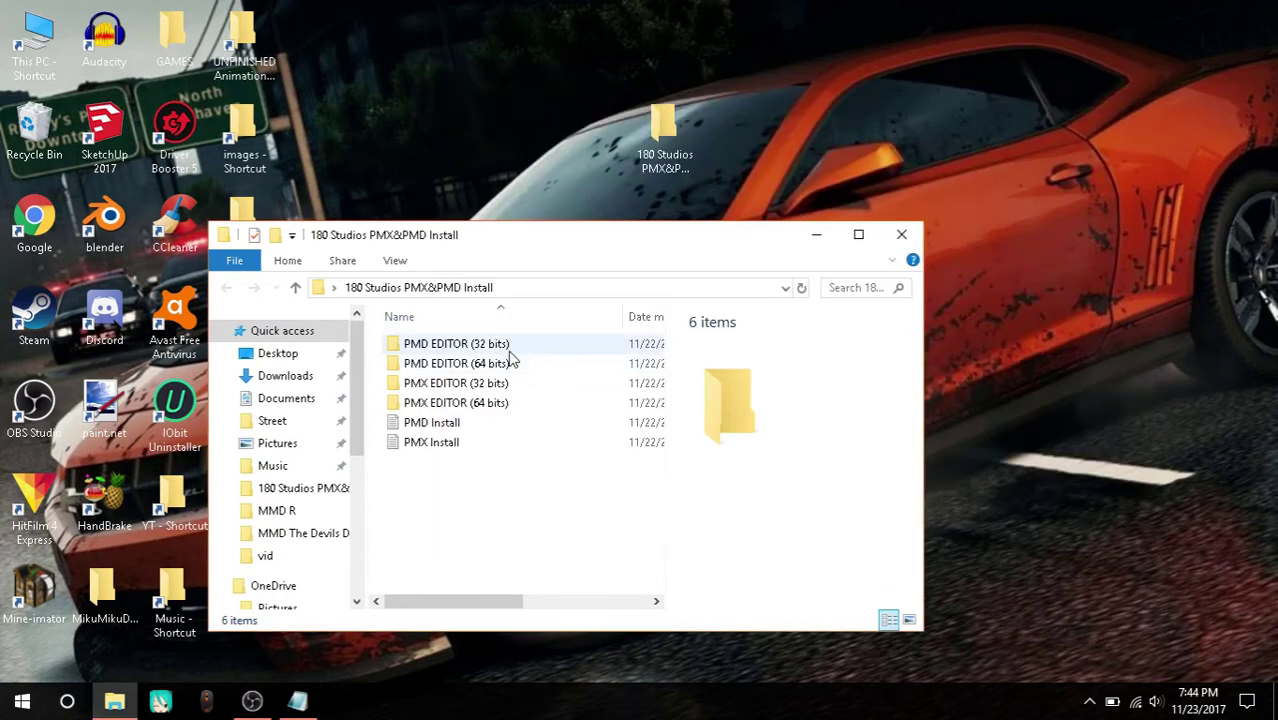
In PMD EDITOR (32 bits), read its notes and extract PmxEditor_0252 from the archive to the desktop
double_click(460, 344)
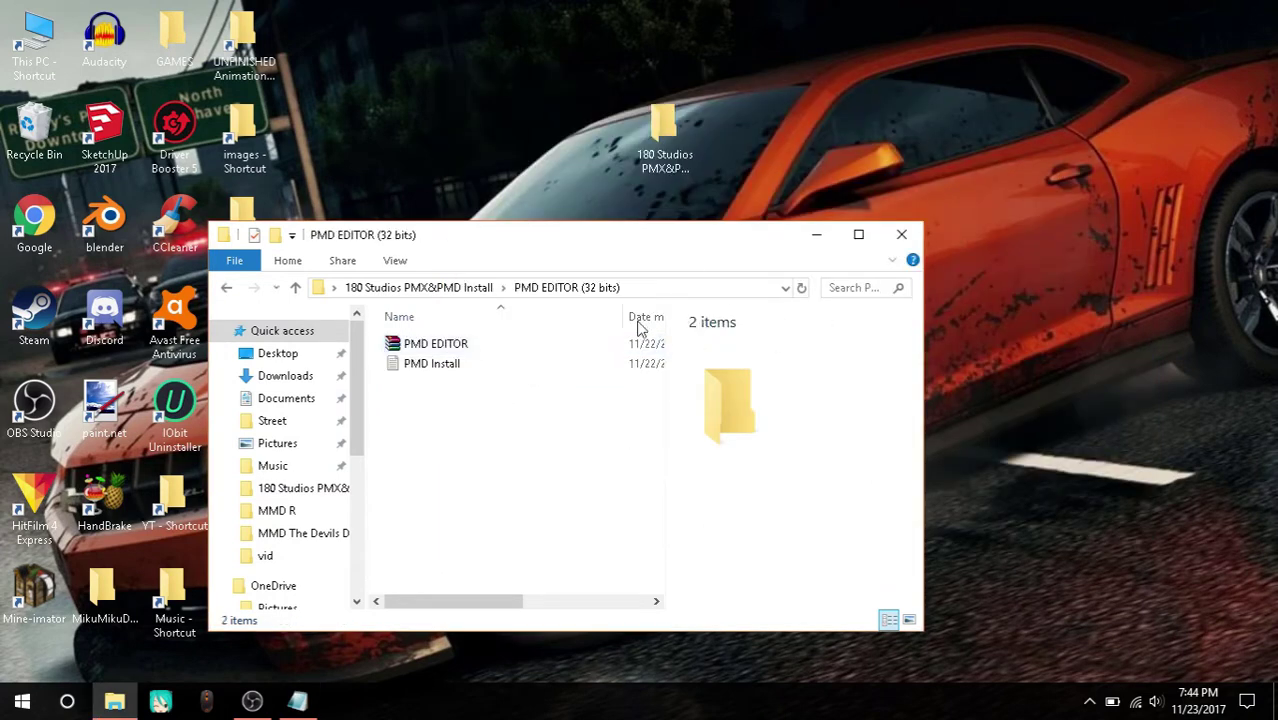
double_click(476, 366)
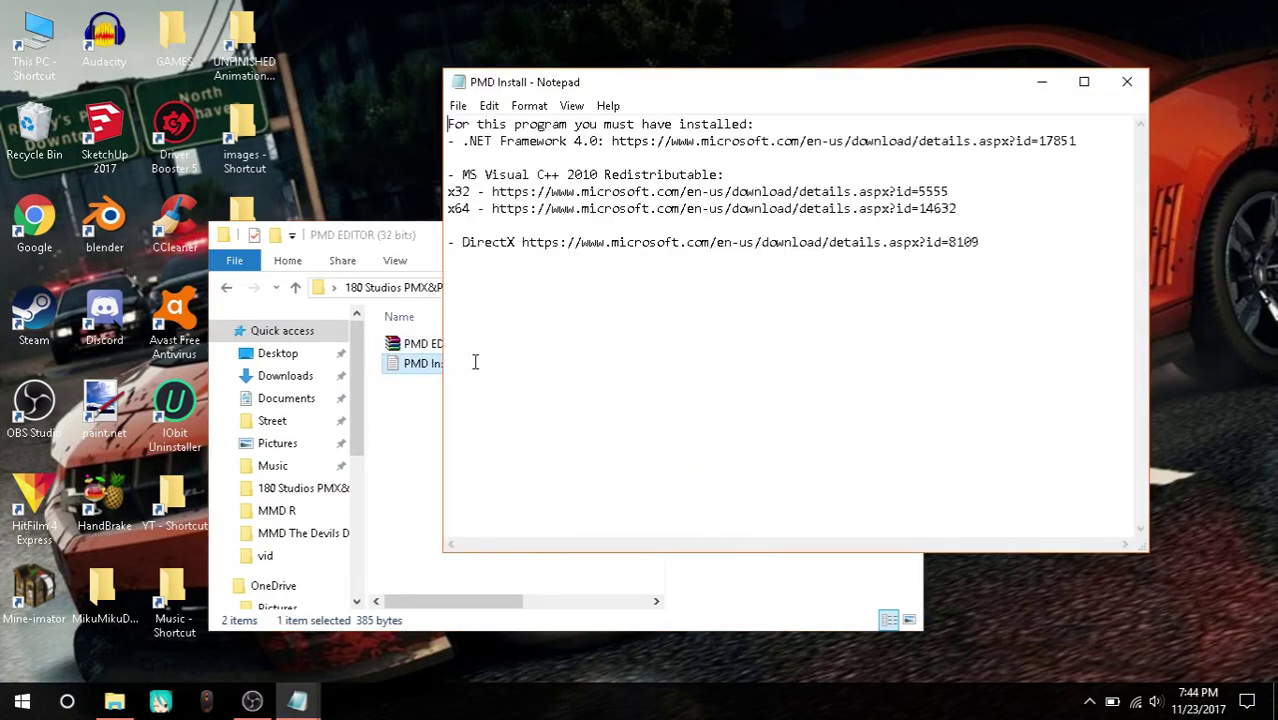
left_click(1130, 85)
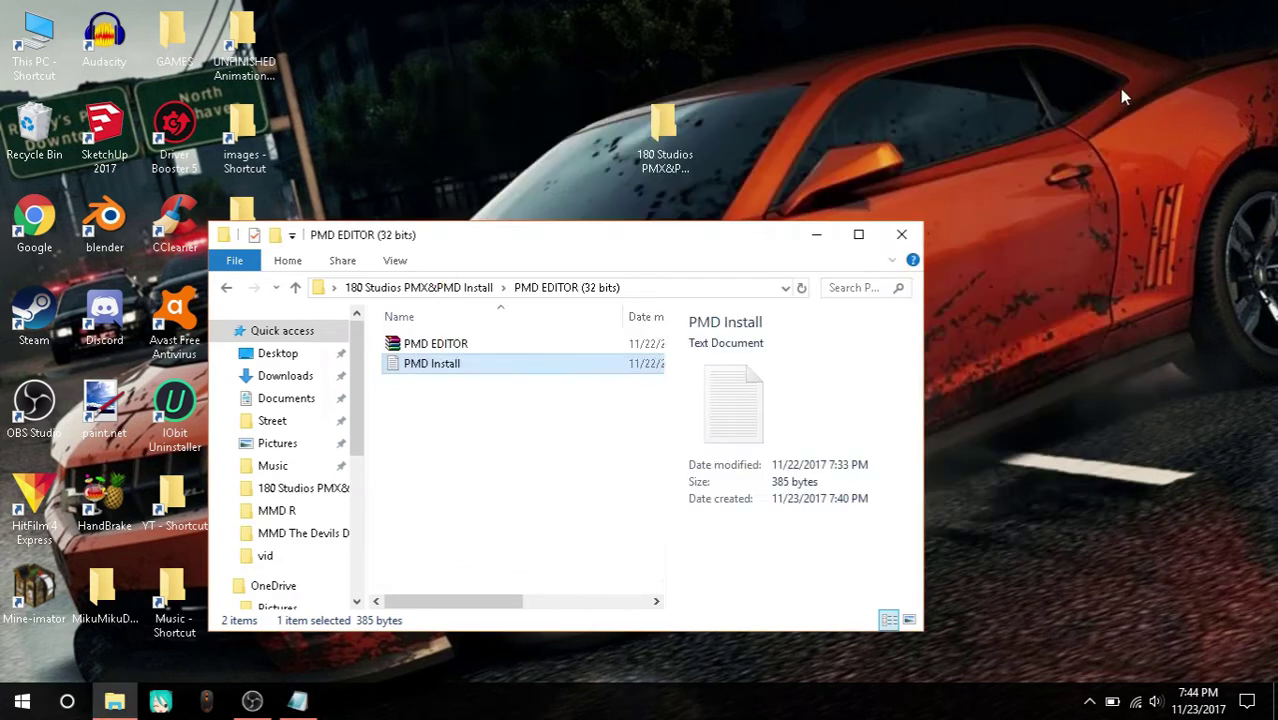
double_click(497, 345)
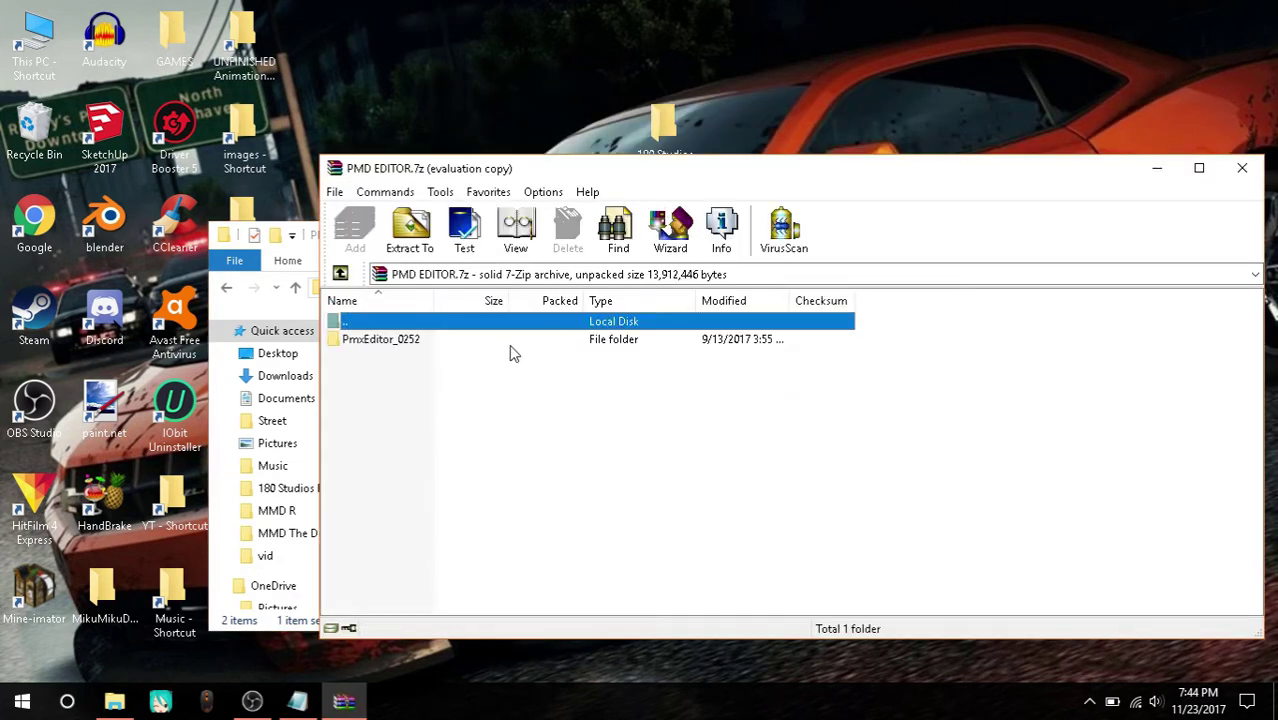
left_click(527, 345)
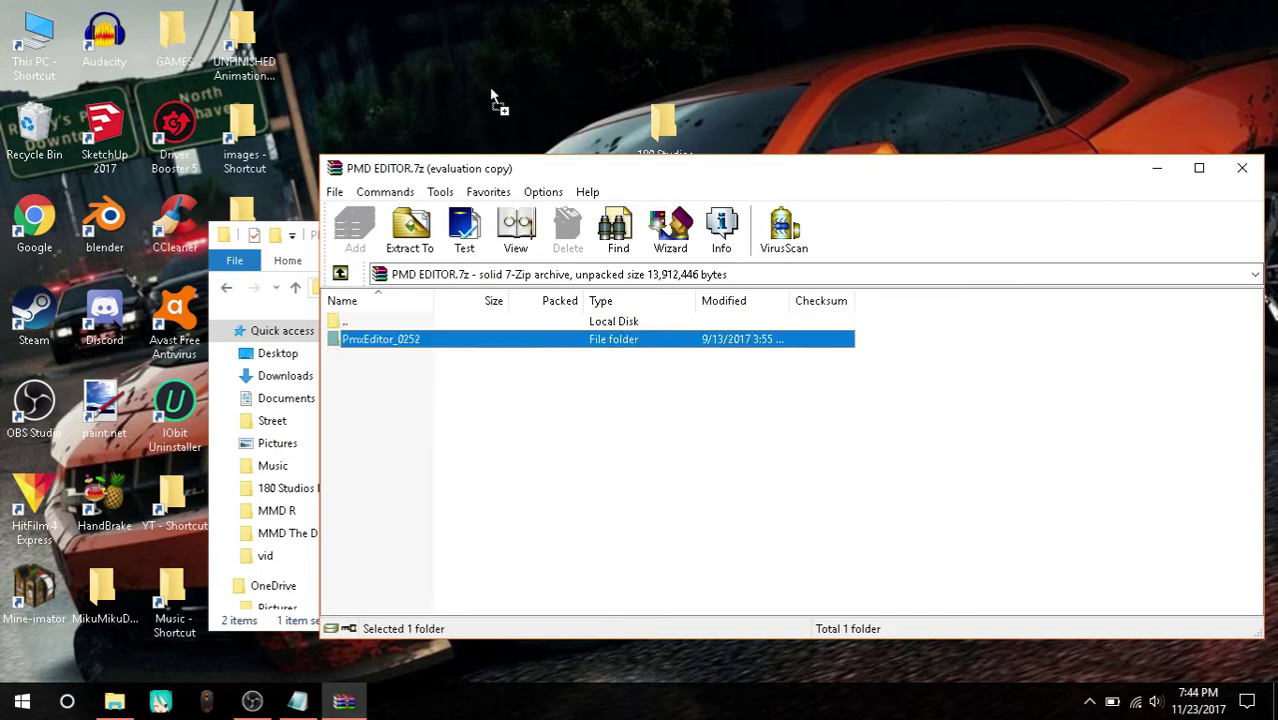
left_click_drag(490, 90, 490, 90)
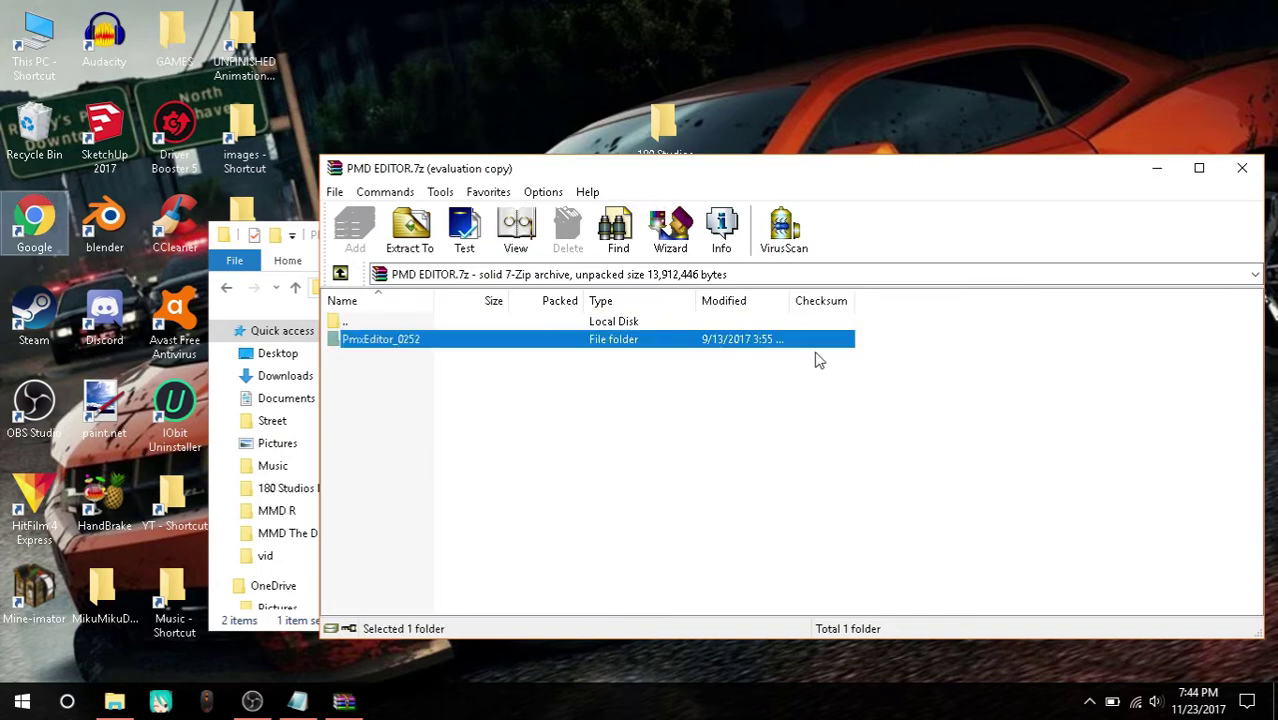
Open the extracted PmxEditor_0252 folder, close the PMD EDITOR archive, and launch PmxEditor_x64
double_click(522, 40)
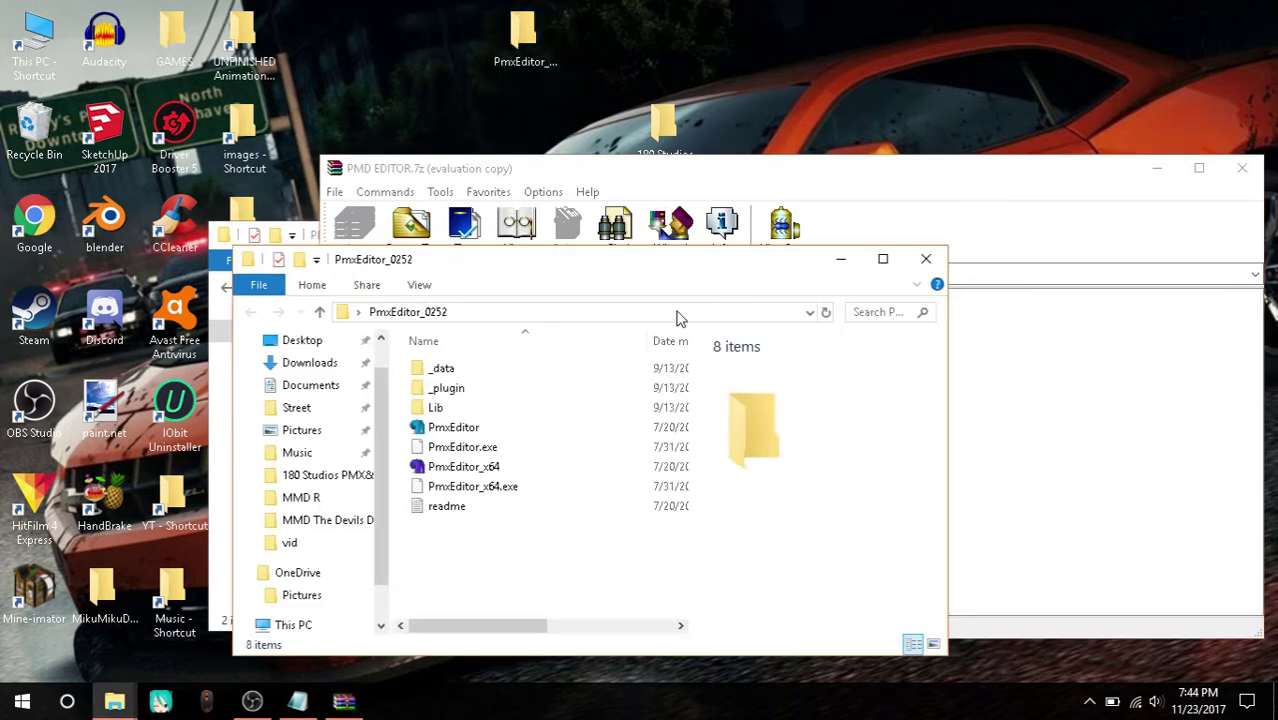
left_click(490, 430)
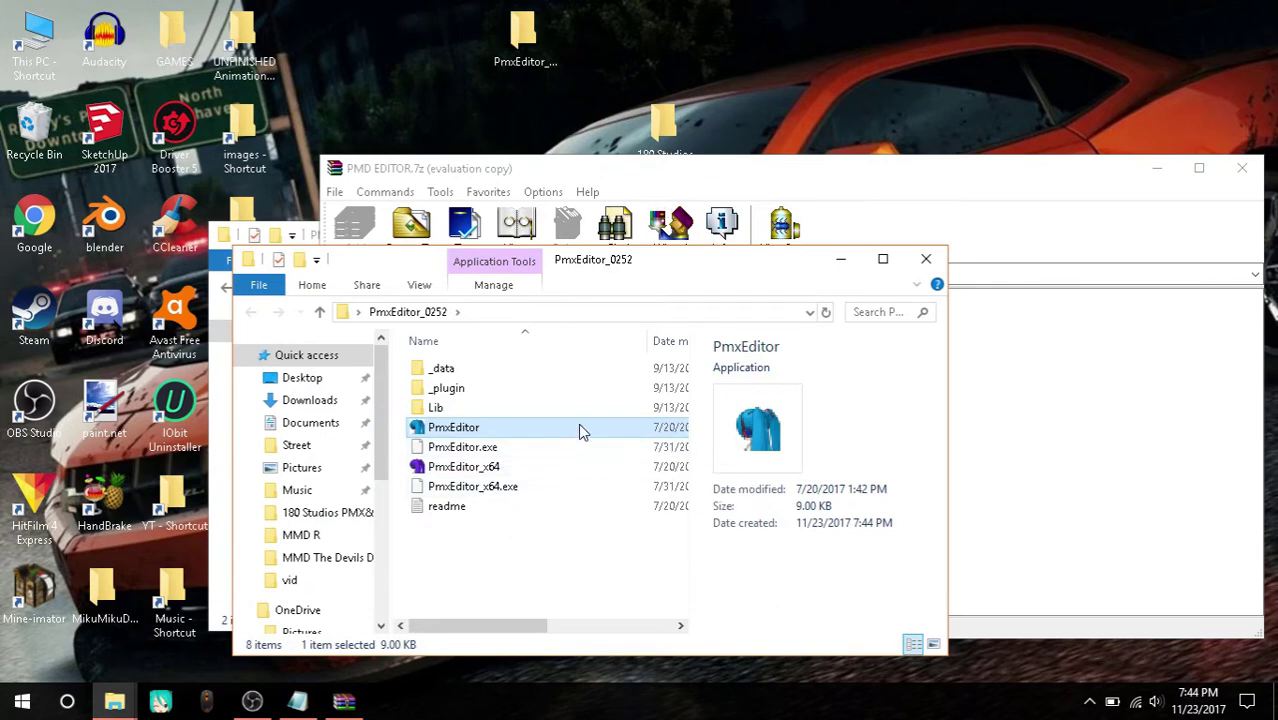
left_click(1190, 168)
left_click(1242, 168)
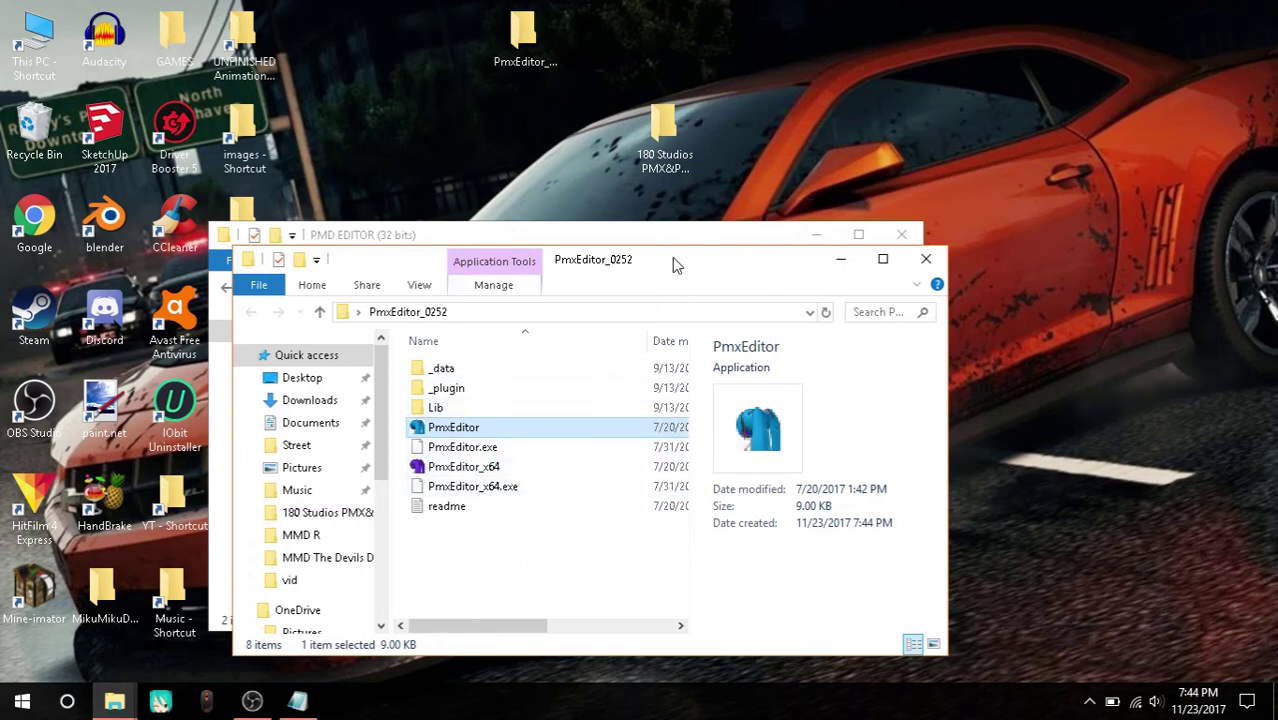
double_click(507, 474)
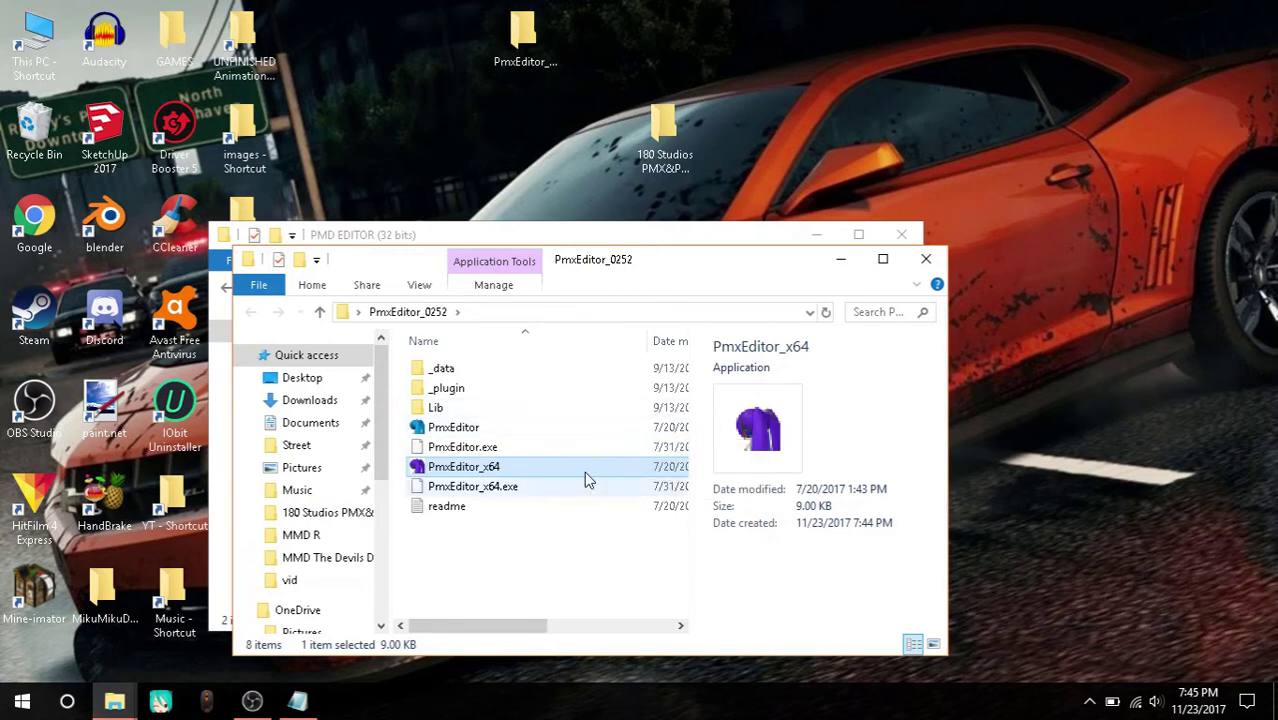
Launch PmxEditor_x64, maximize the PMX view window and show the edit window and notes
double_click(593, 470)
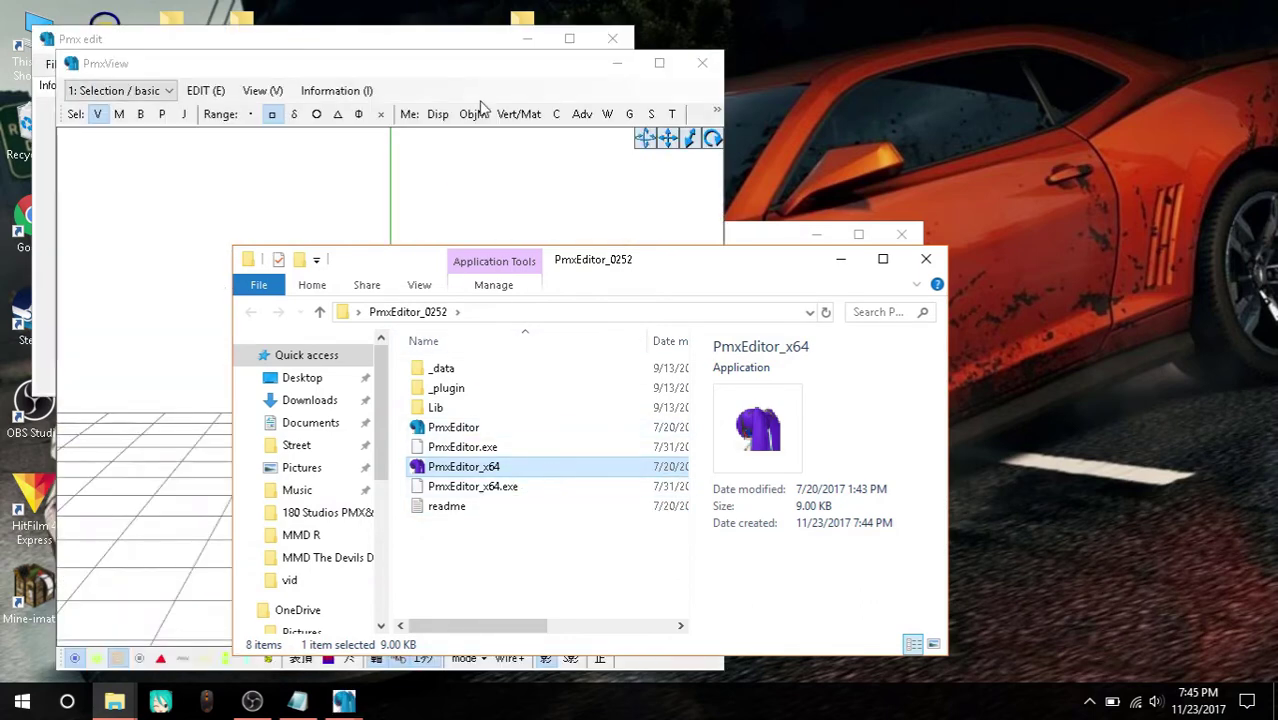
left_click(478, 92)
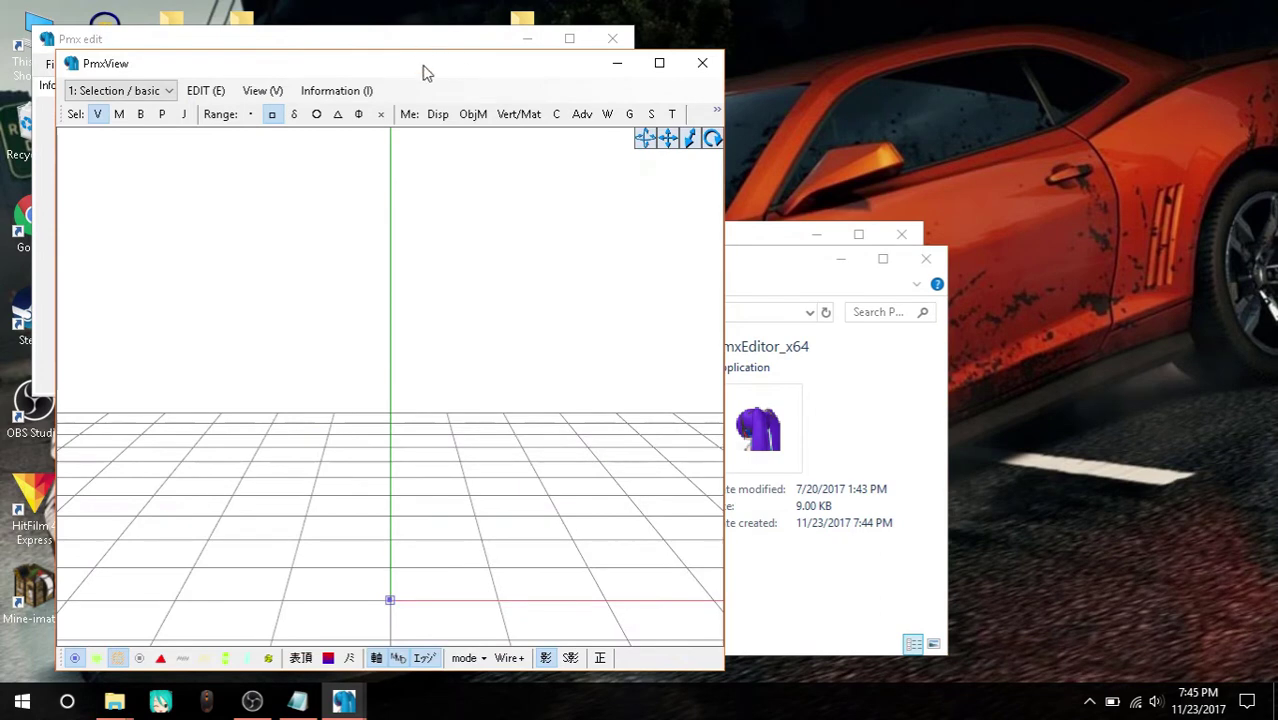
left_click(651, 70)
mouse_move(343, 702)
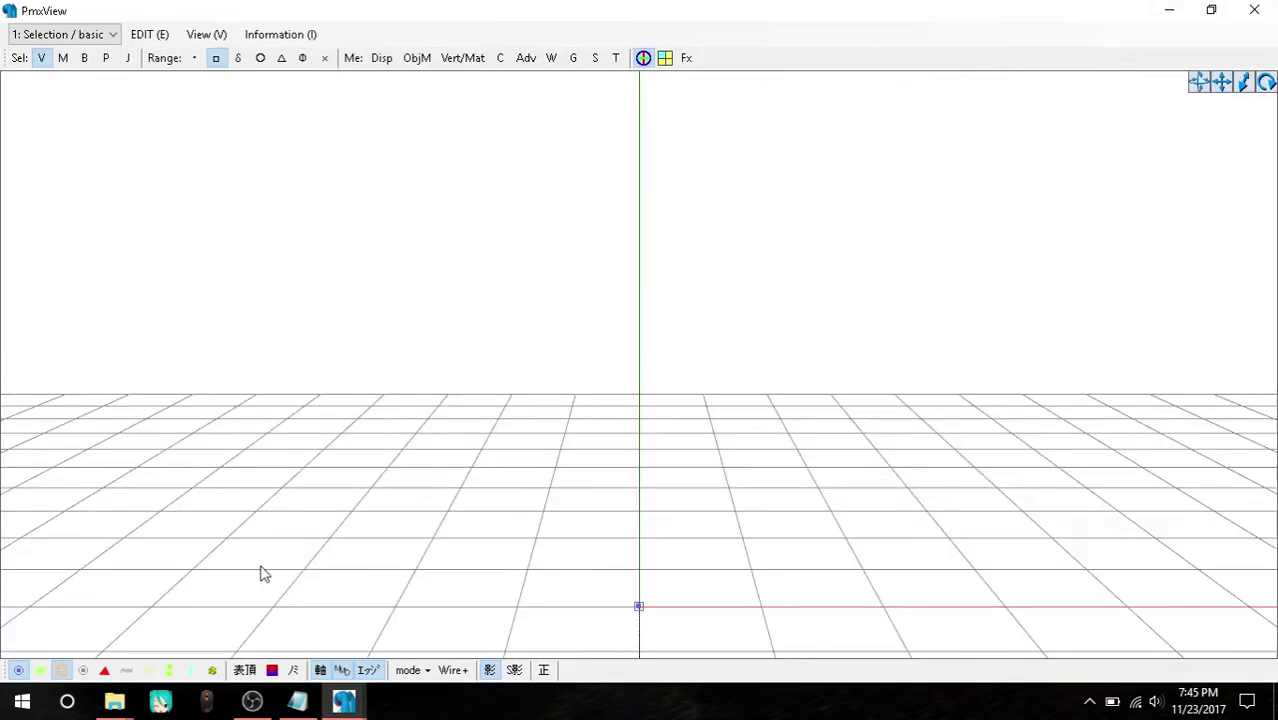
left_click(282, 608)
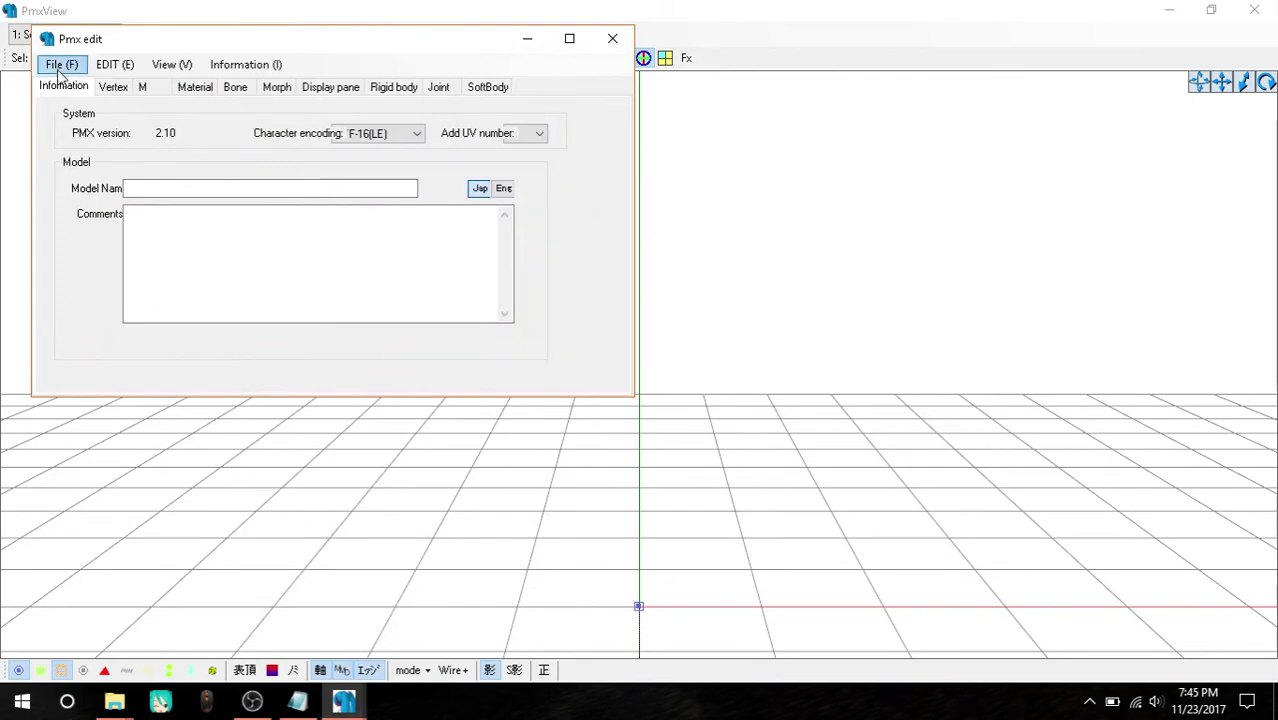
left_click(298, 703)
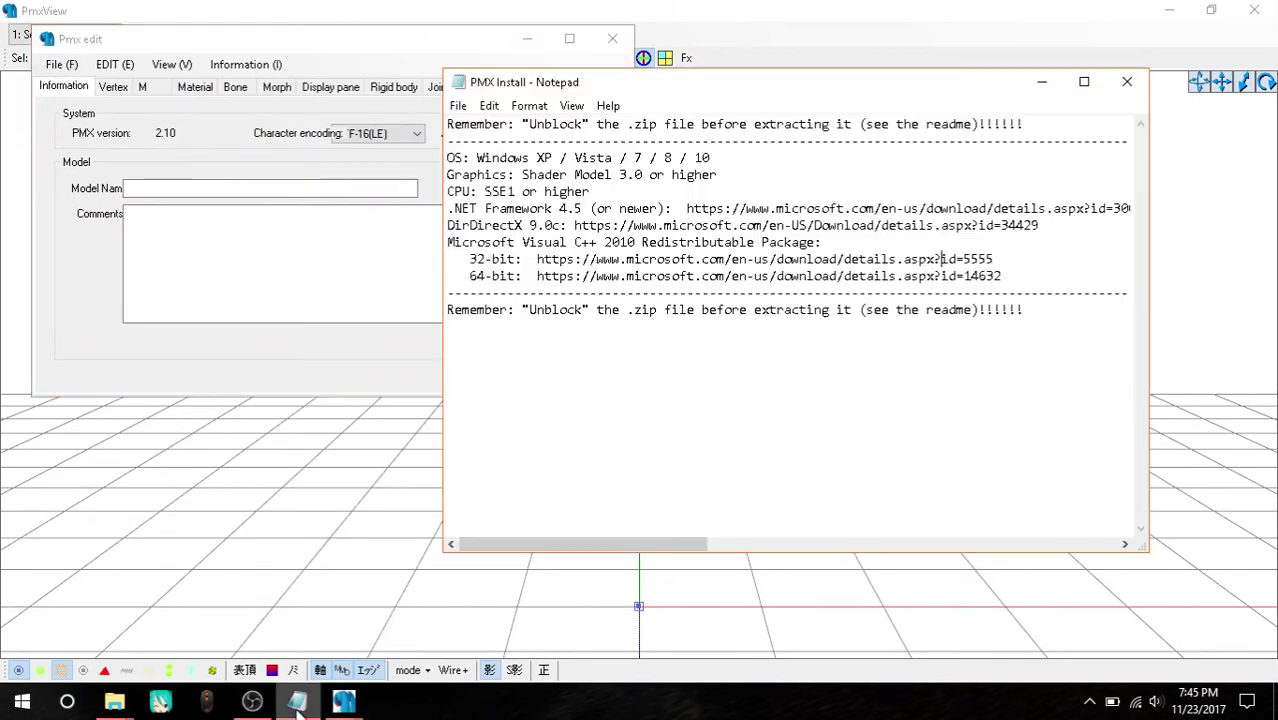
Close the folder, notes, PMX view and edit windows, returning to the 180 Studios install folder
left_click(114, 703)
left_click(272, 630)
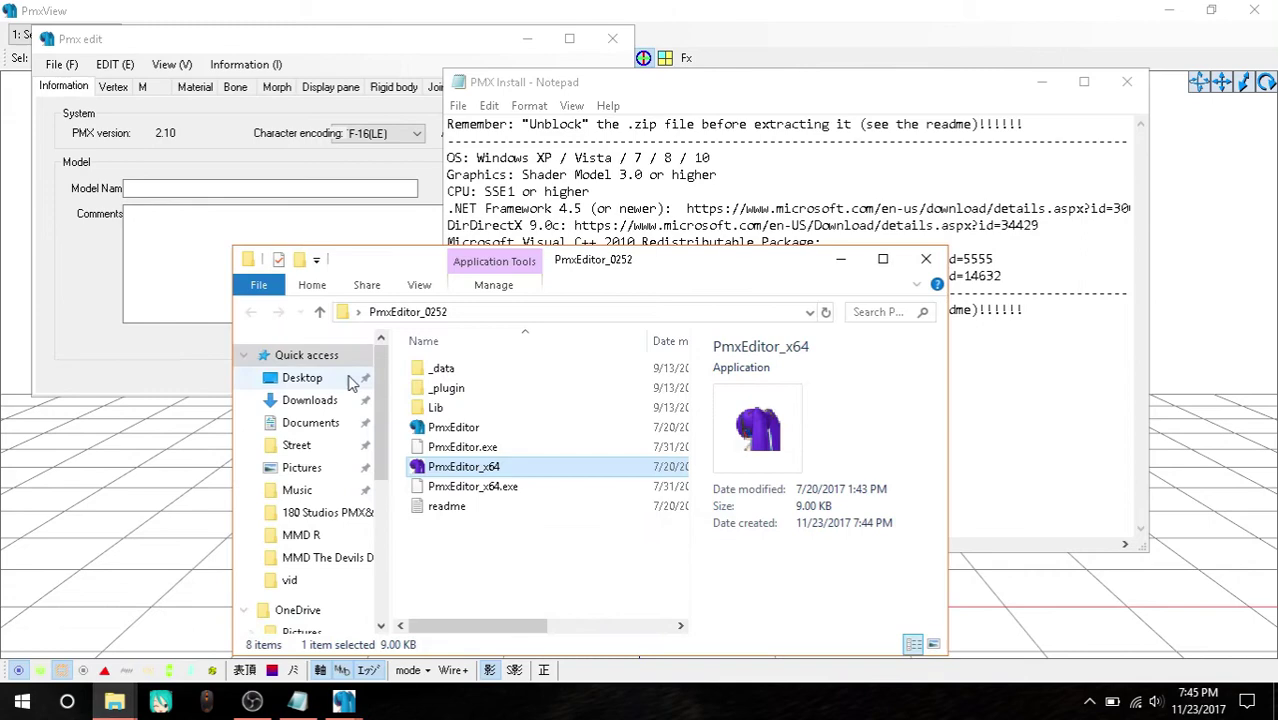
left_click(926, 259)
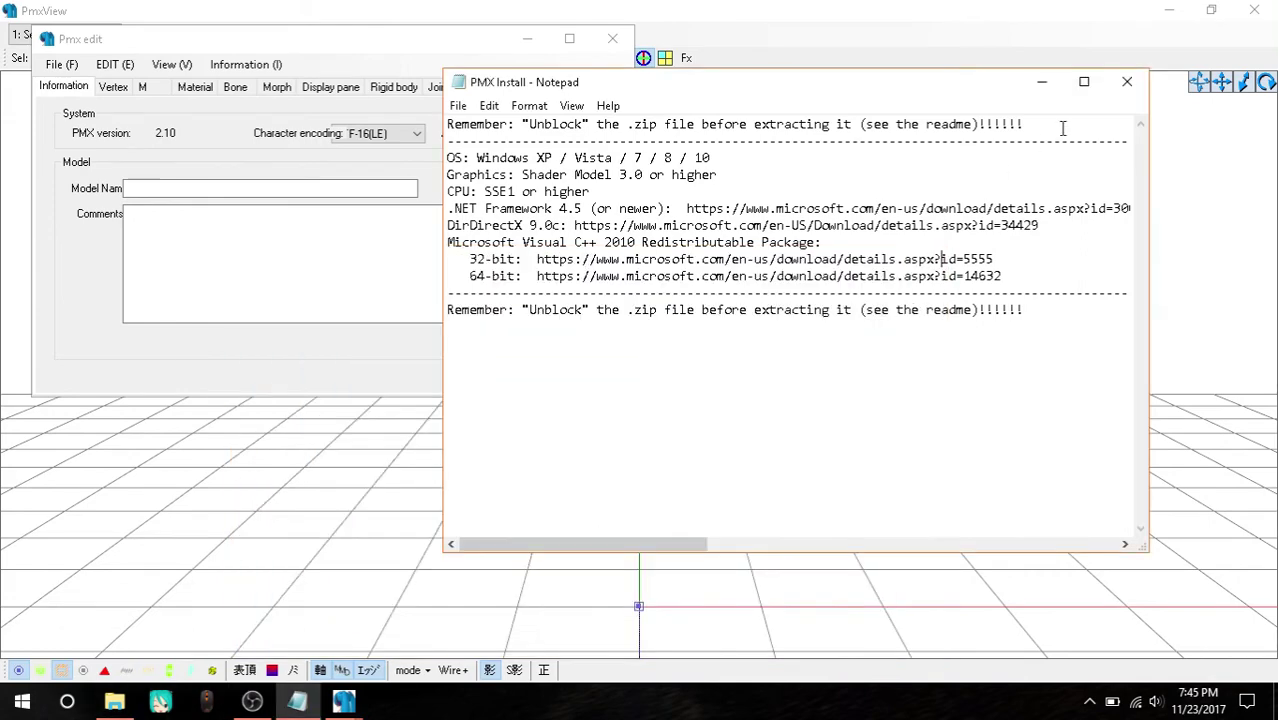
left_click(1127, 81)
left_click(1254, 10)
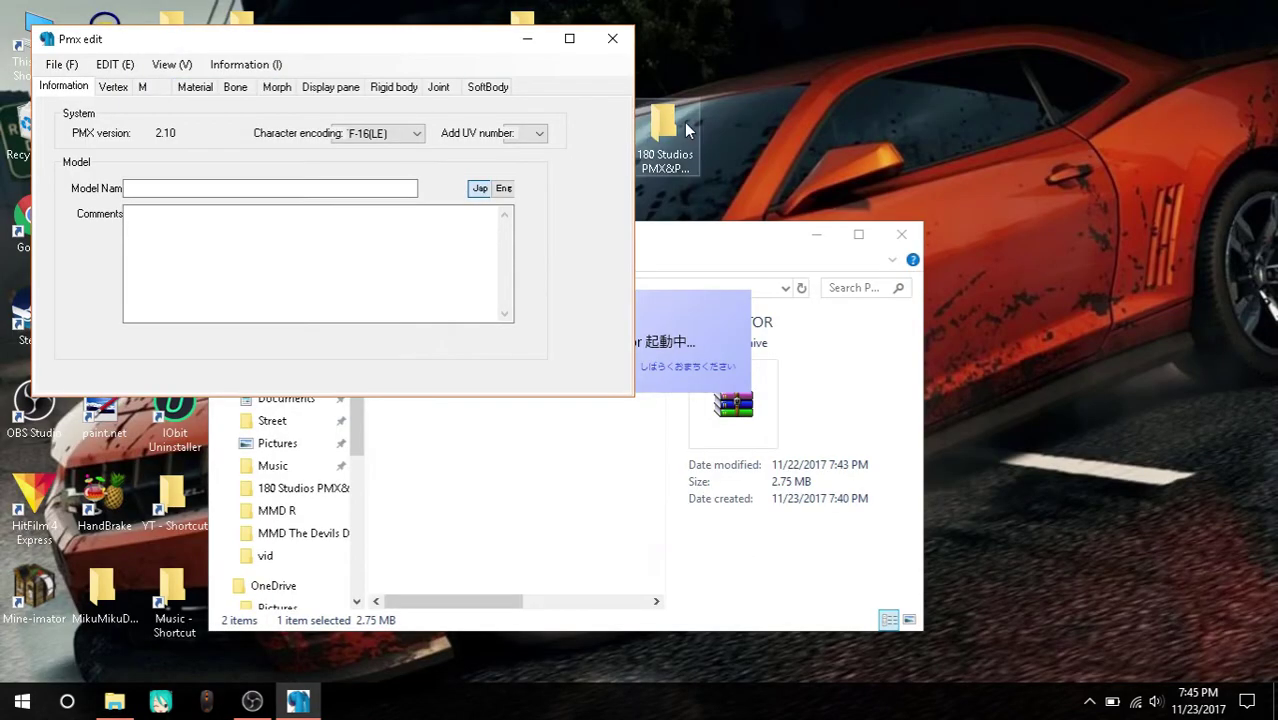
left_click(612, 40)
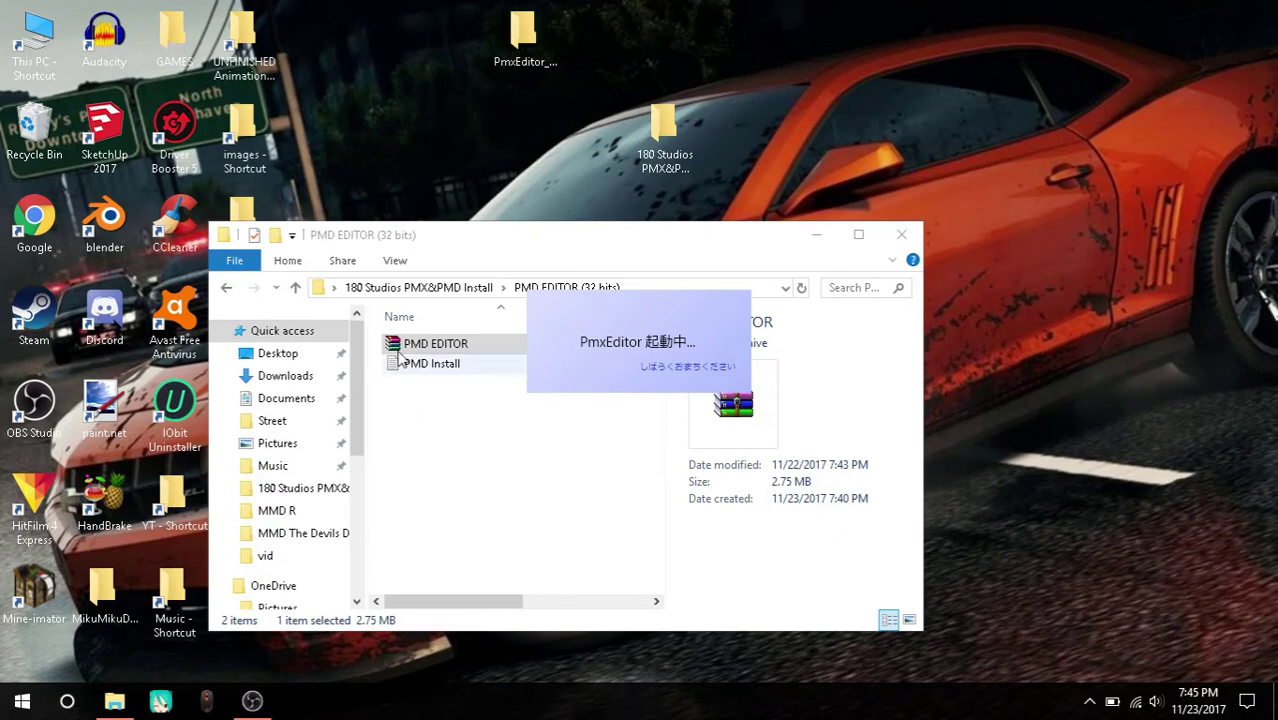
left_click(226, 288)
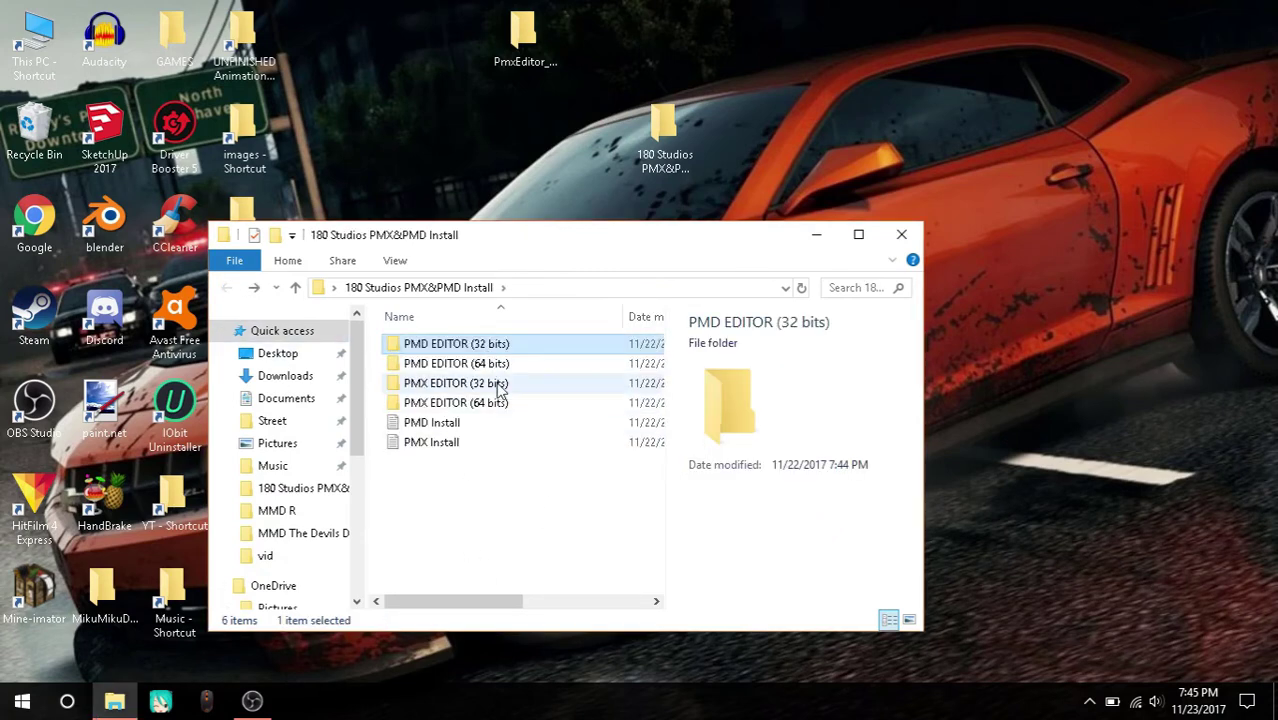
Back out of PMD EDITOR (32 bits) and open the English PmxEditor x64 zip in PMX EDITOR (64 bits)
double_click(510, 346)
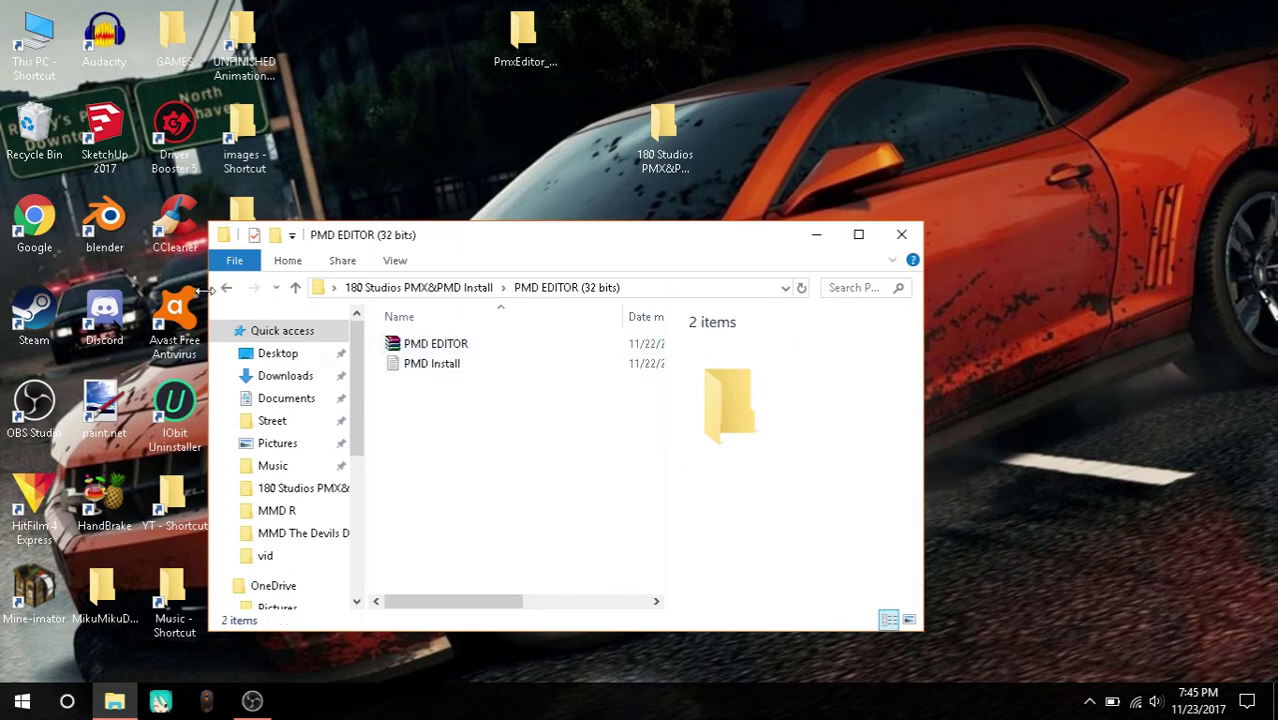
left_click(224, 290)
double_click(527, 401)
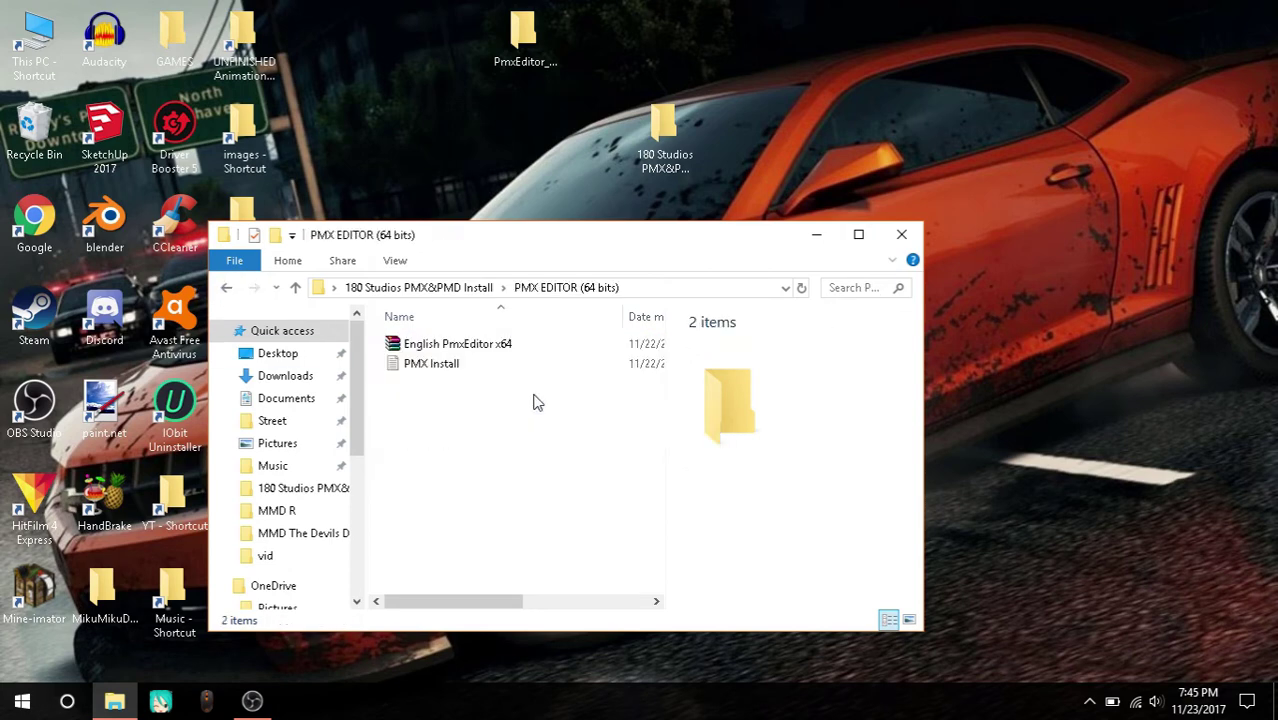
double_click(459, 345)
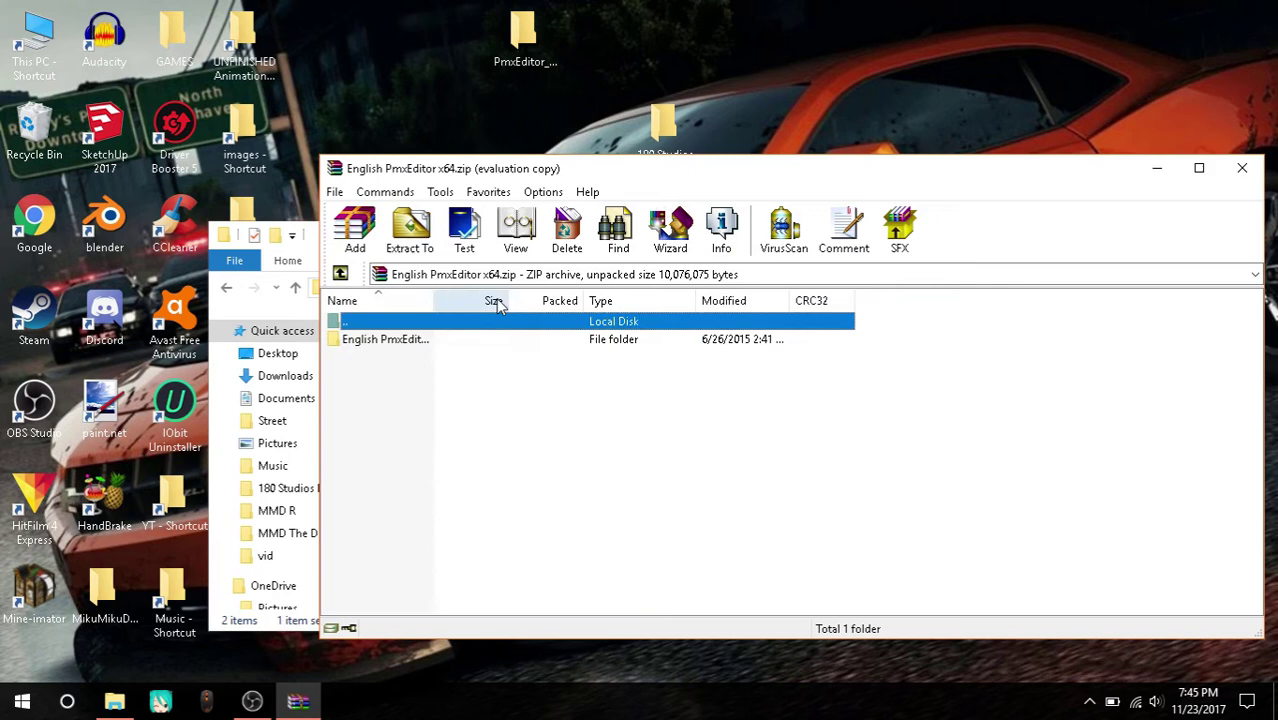
Extract the English PmxEditor x64 folder from WinRAR to the desktop and close the leftover Pmx edit window
left_click_drag(440, 345, 806, 141)
left_click_drag(835, 95, 850, 90)
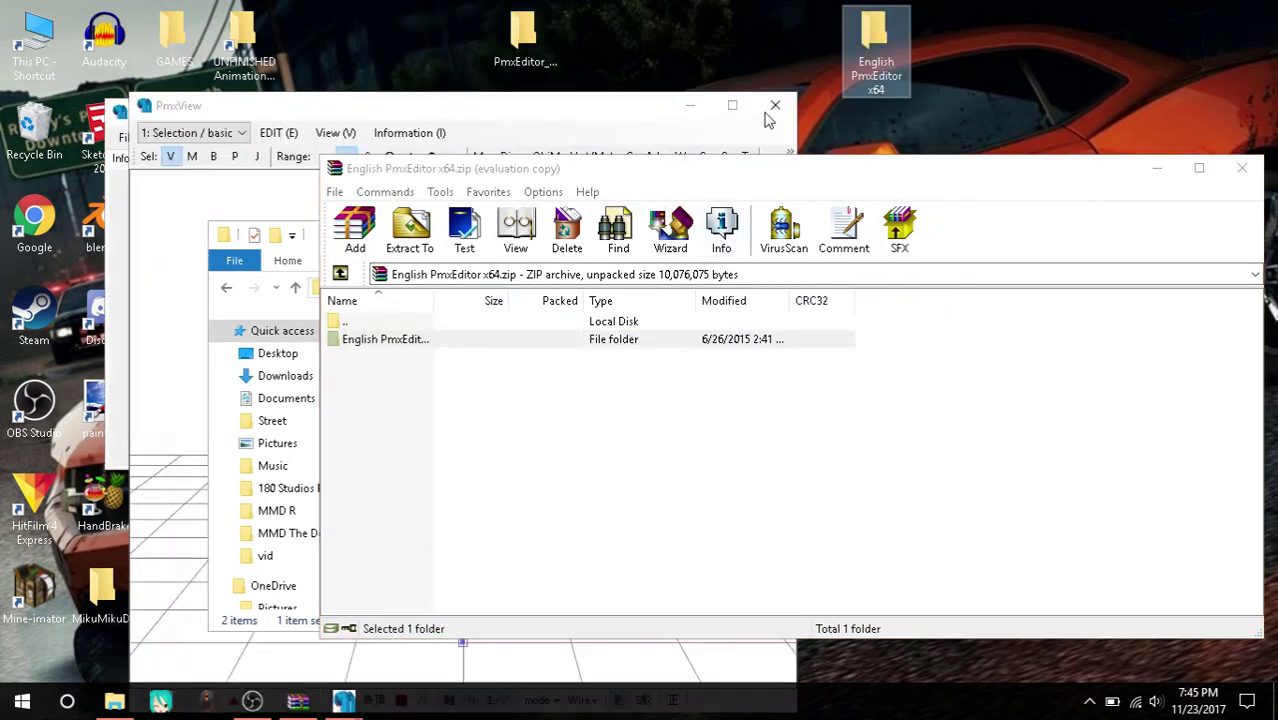
left_click(700, 115)
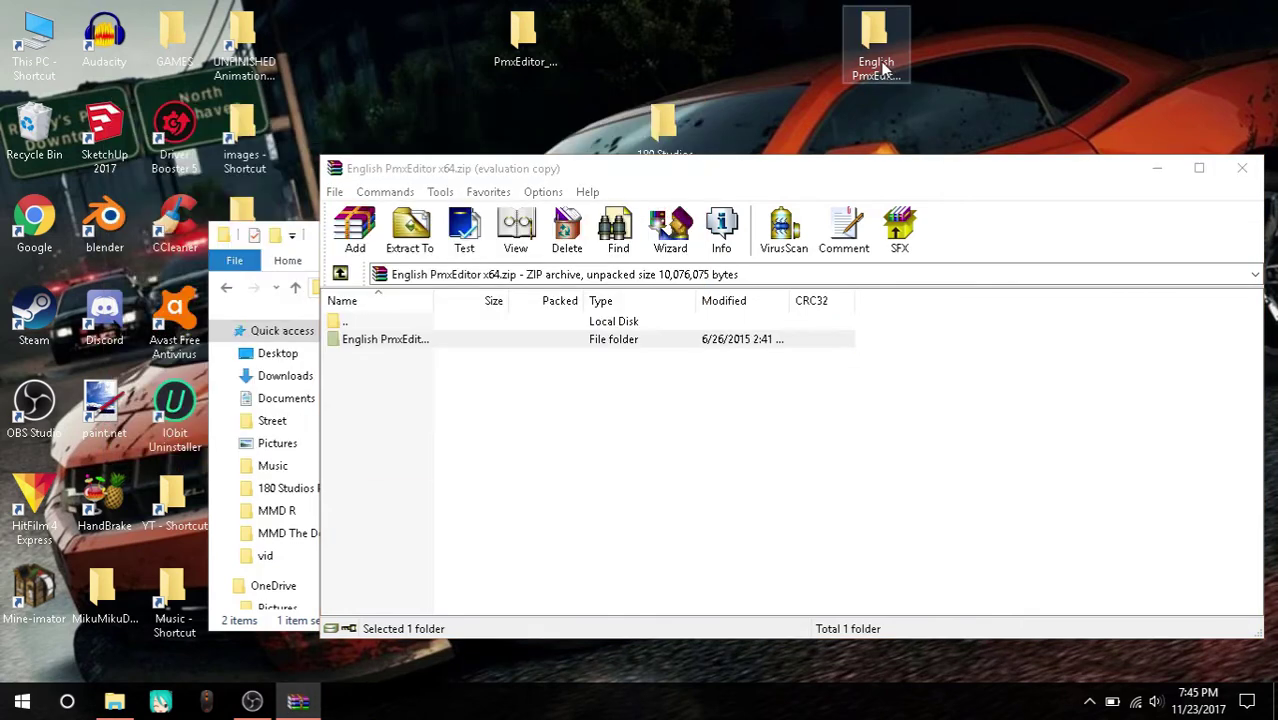
Open the extracted English PmxEditor x64 desktop folder and bring it to the front
double_click(876, 50)
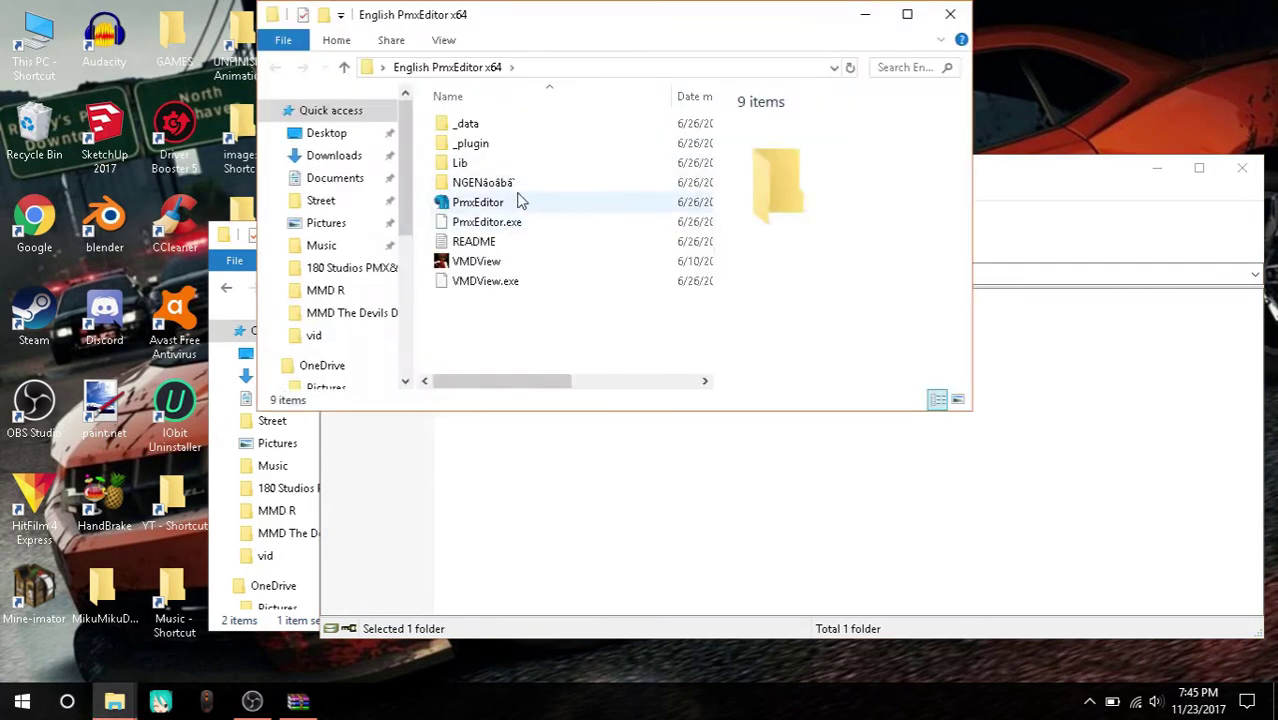
mouse_move(478, 202)
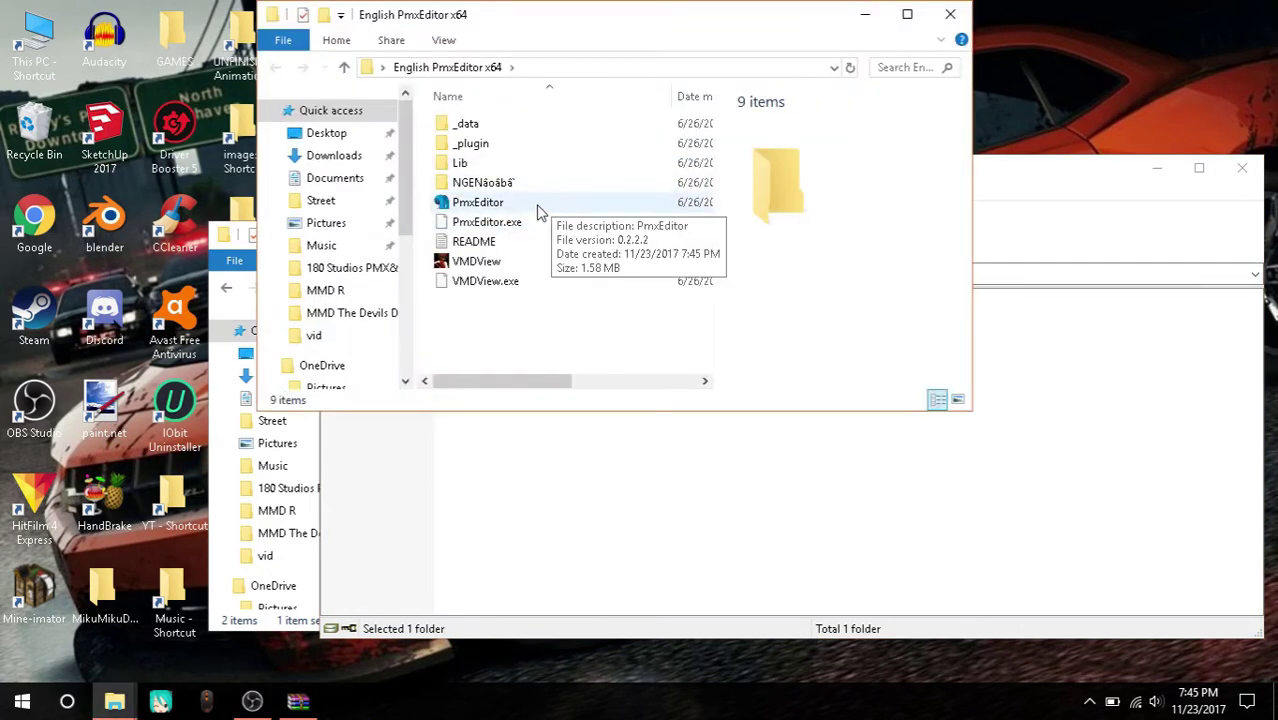
left_click_drag(463, 18, 505, 26)
left_click(548, 476)
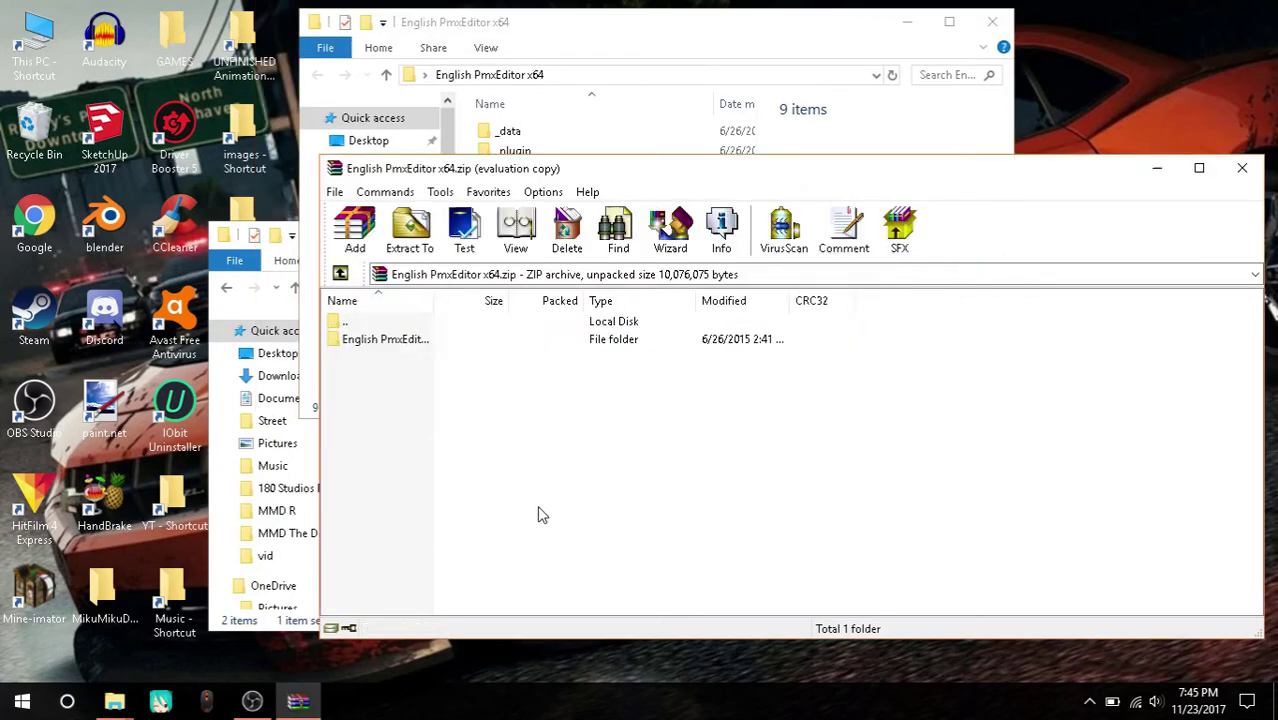
left_click(548, 46)
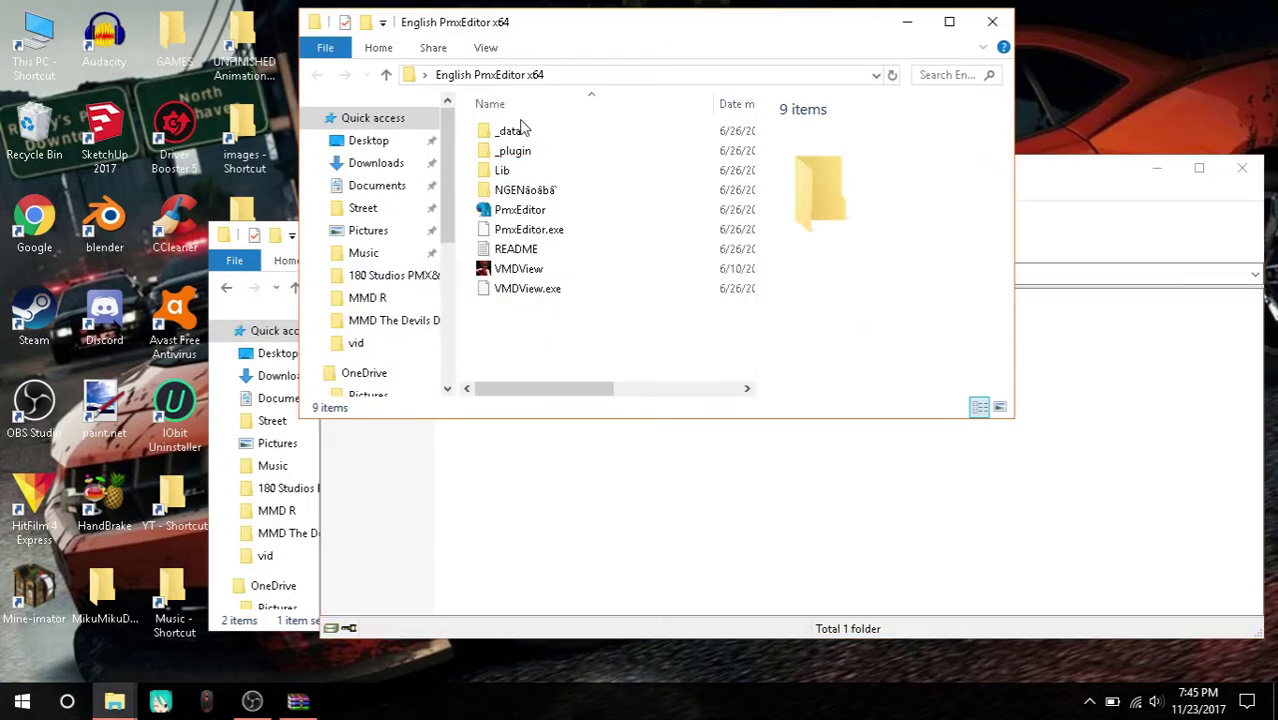
Launch the English PmxEditor, confirm version 0.2.2.2 by EosCustom3D, then close it and PmxView
double_click(585, 209)
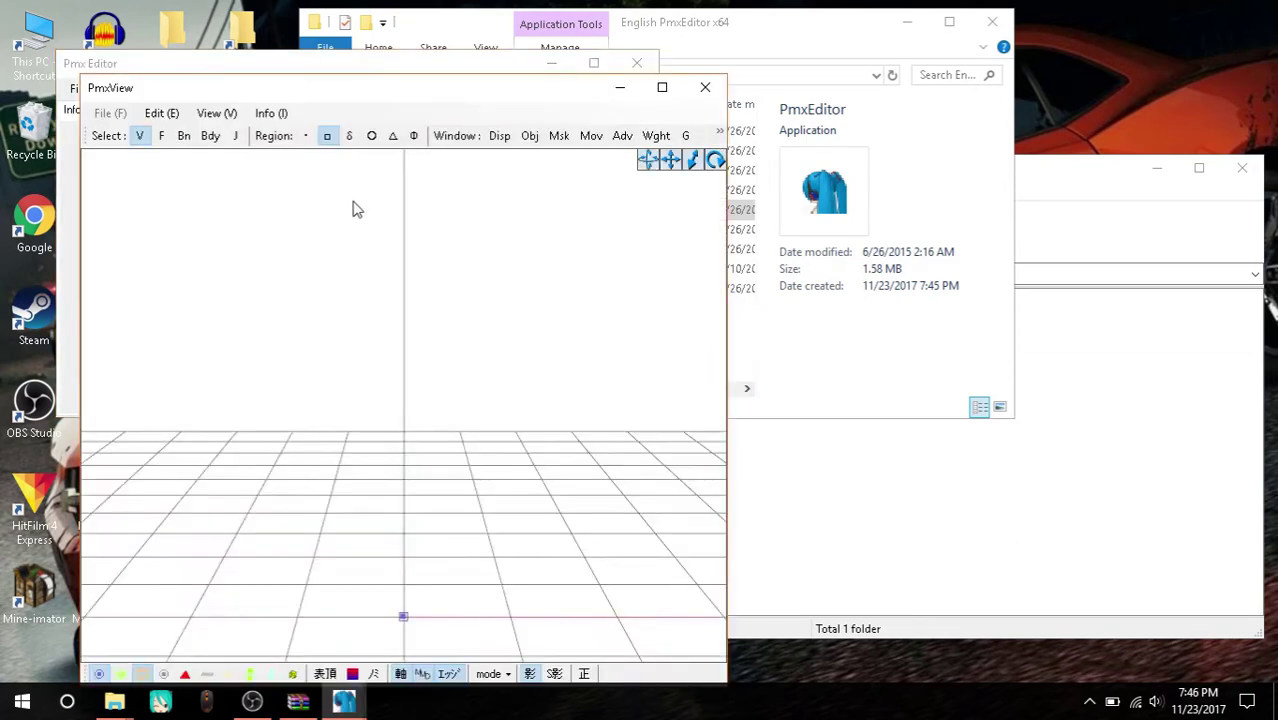
left_click(195, 70)
left_click(247, 89)
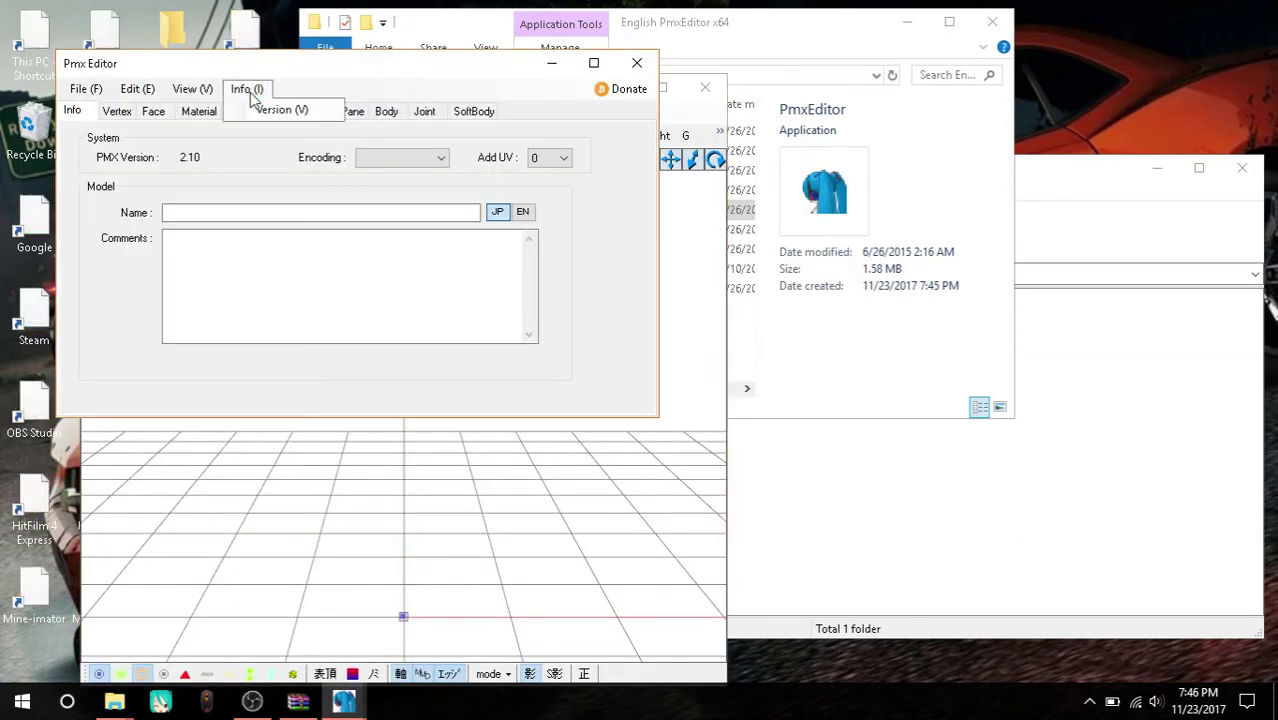
left_click(271, 112)
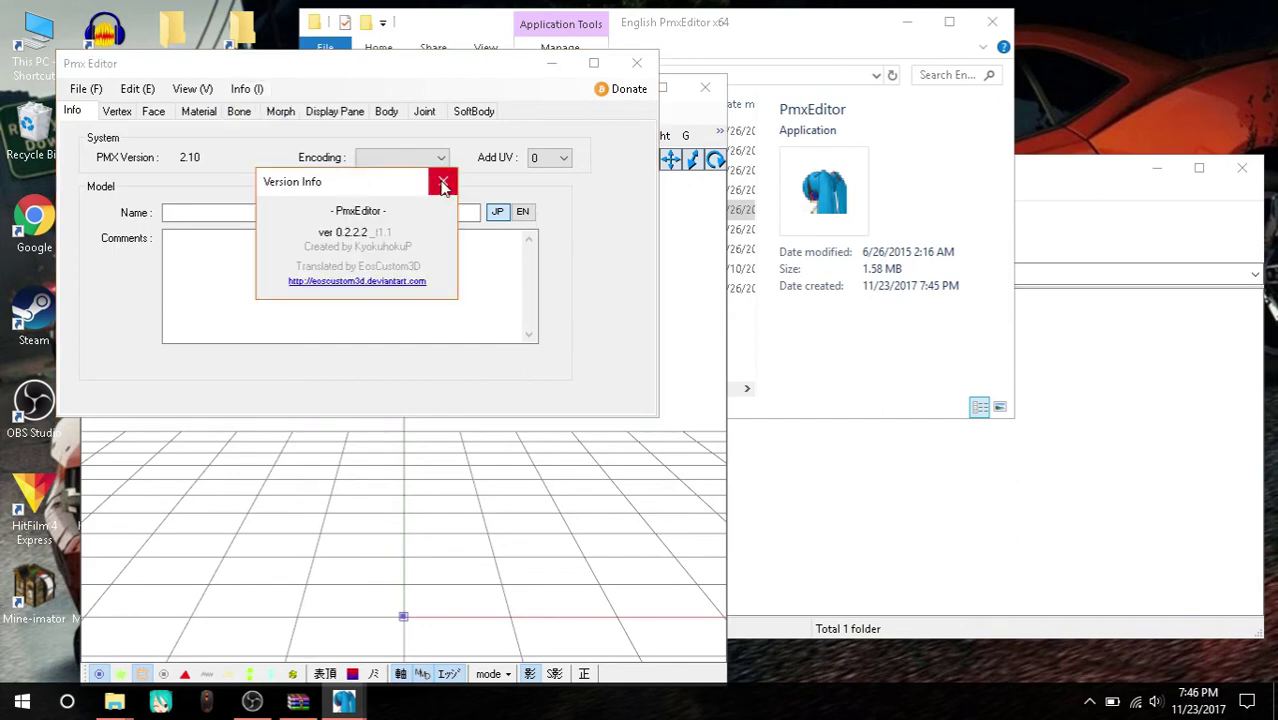
left_click(443, 181)
left_click(637, 63)
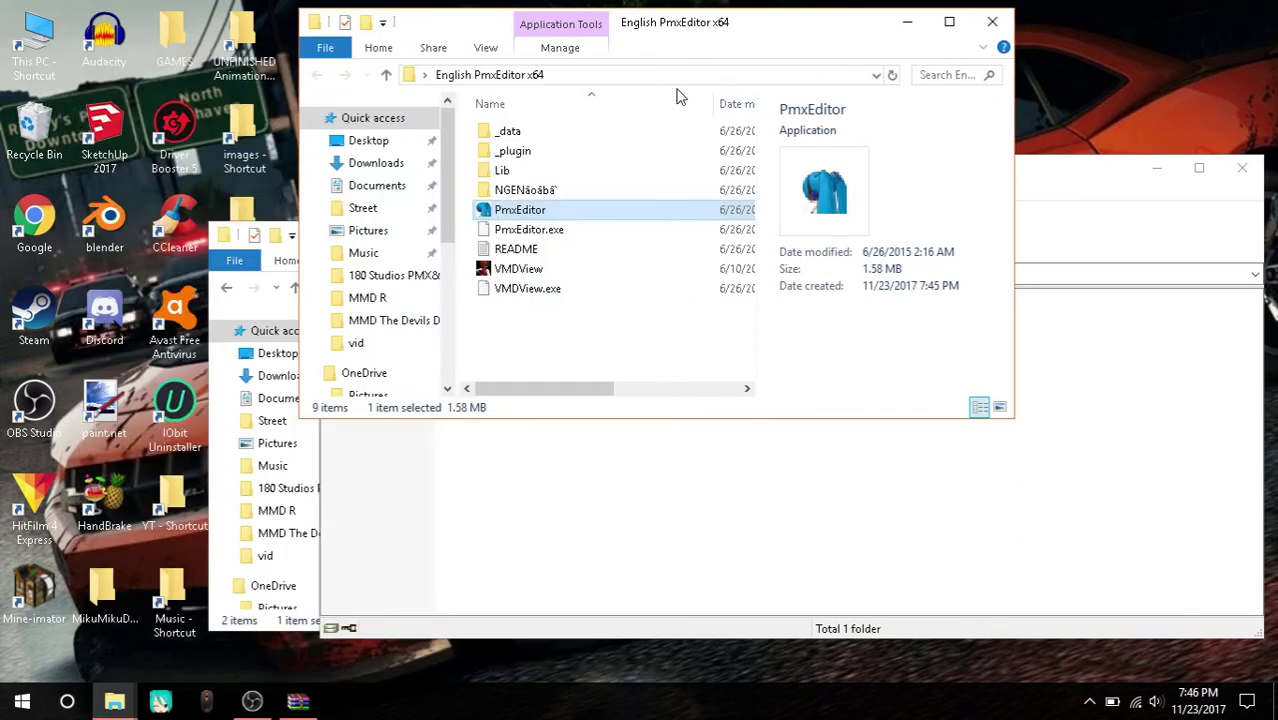
Close the English PmxEditor x64 folder and launch PmxEditor_x64 from the PmxEditor_0252 folder
left_click(992, 21)
double_click(893, 57)
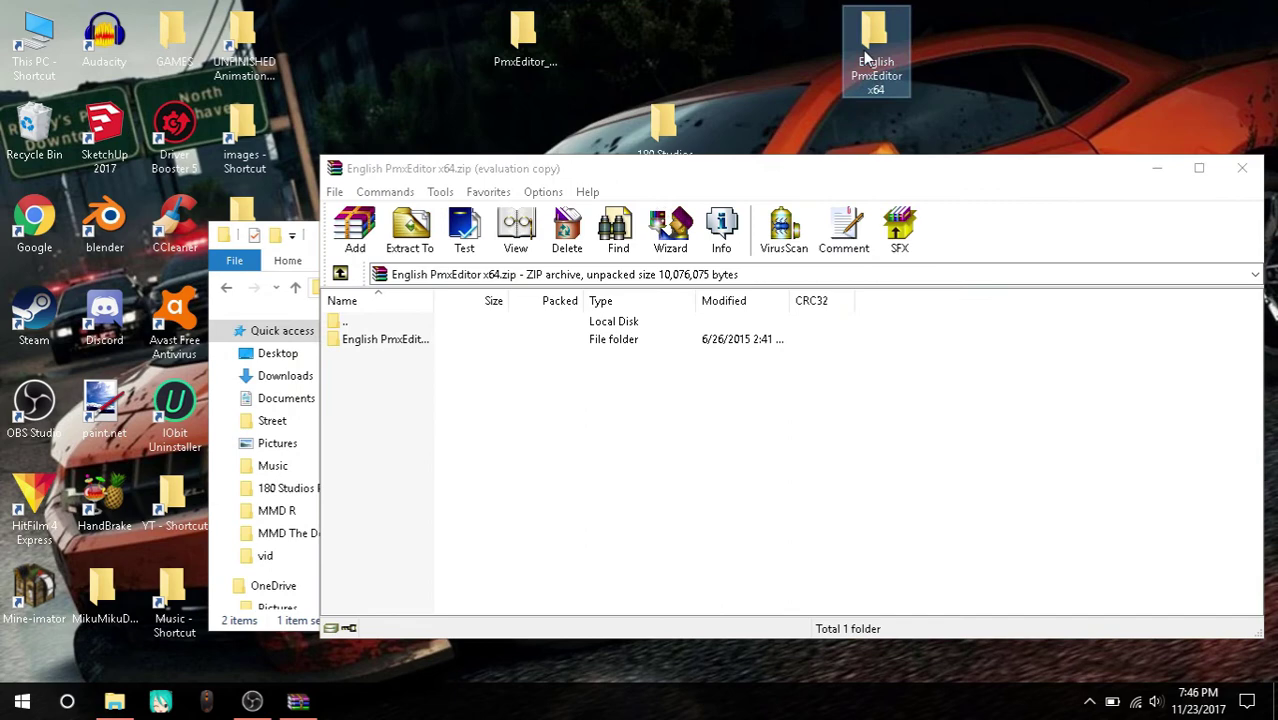
left_click(992, 21)
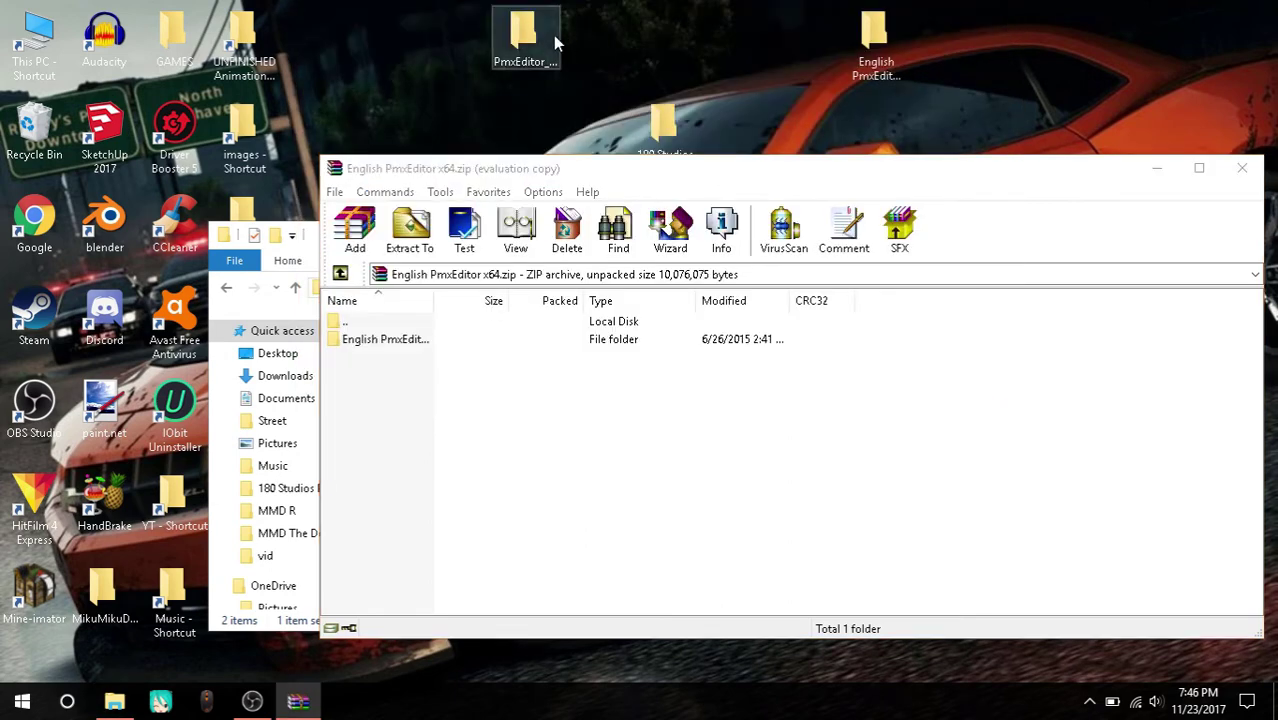
double_click(523, 35)
left_click(565, 192)
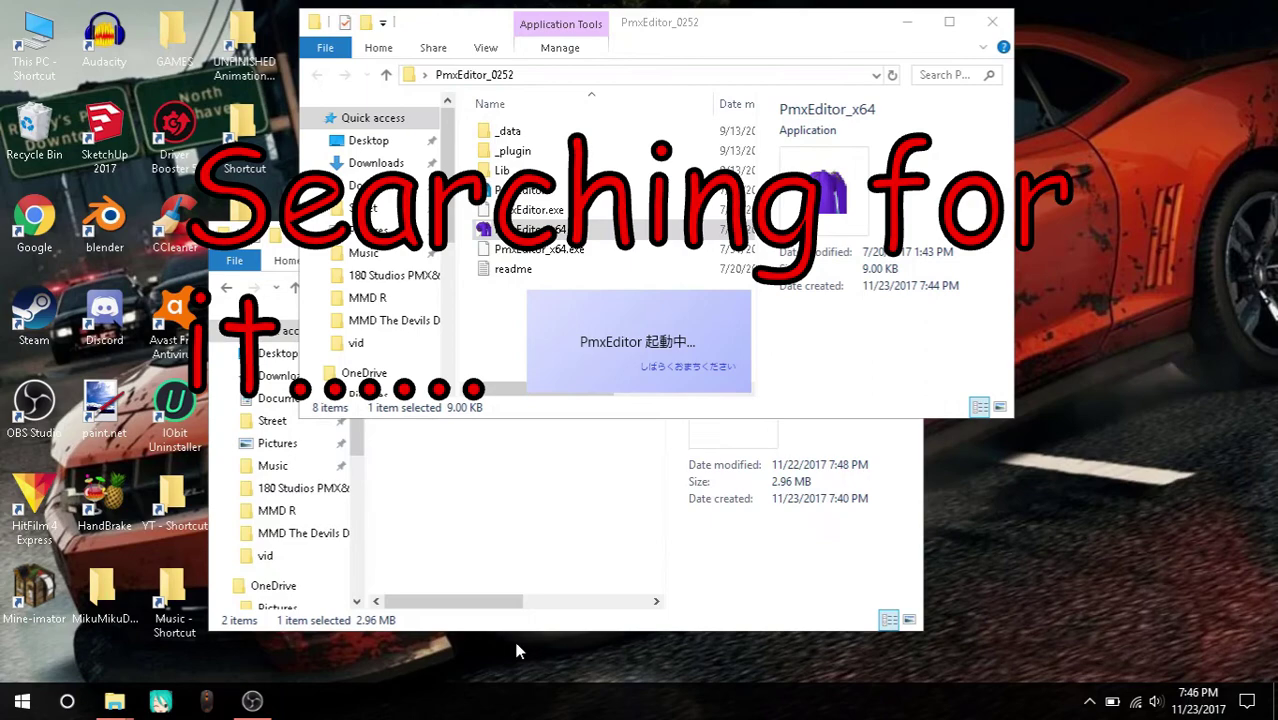
Browse the File, EDIT and View menus, then close the editor and the PmxEditor_0252 folder
left_click(60, 64)
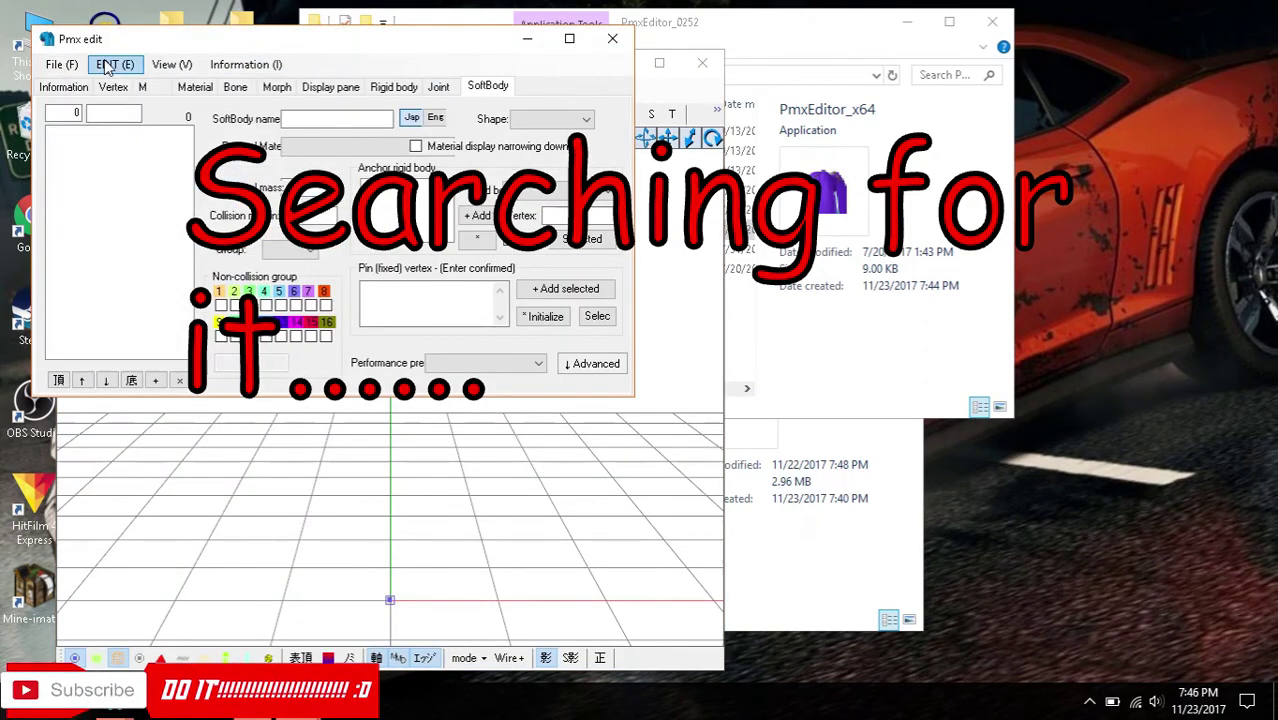
left_click(171, 64)
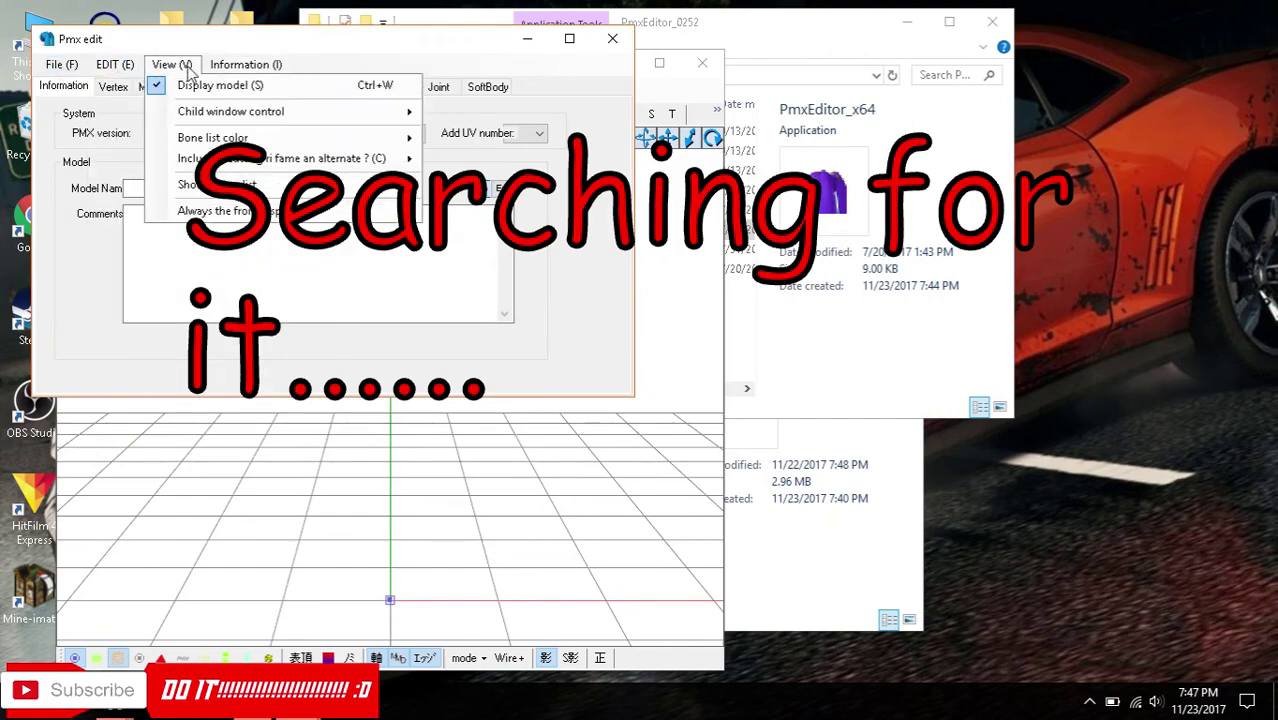
left_click(487, 87)
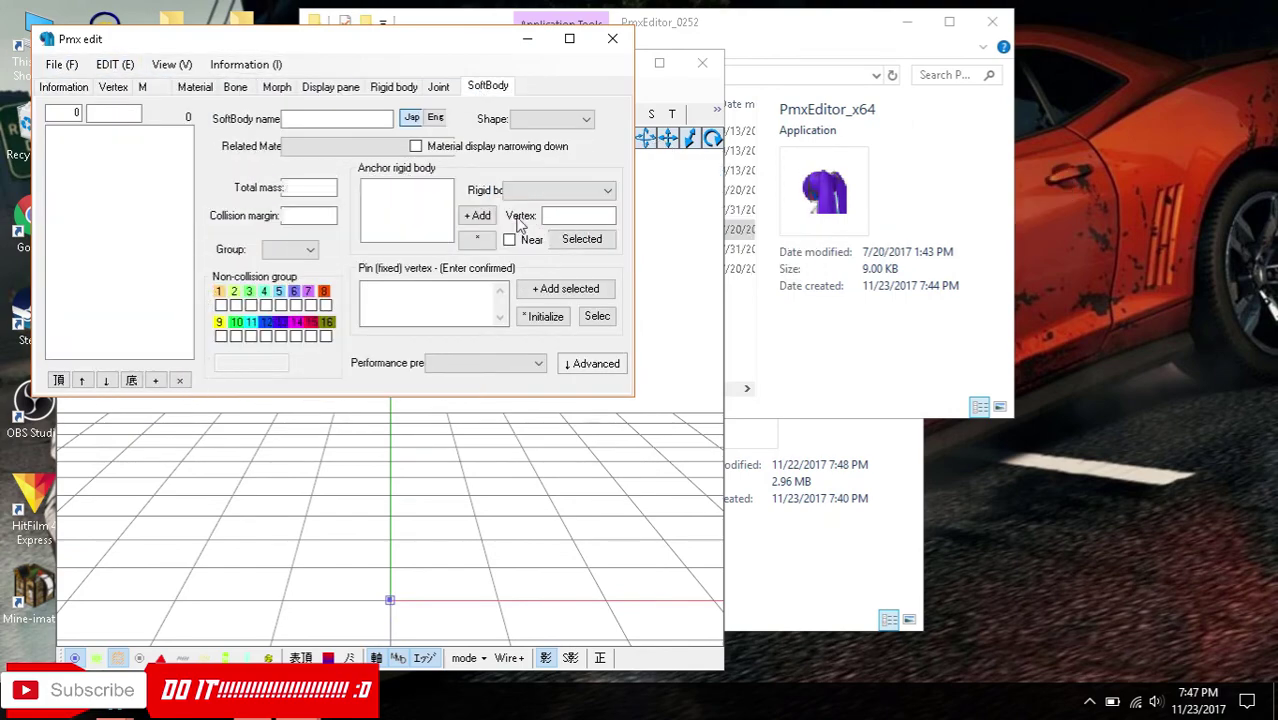
left_click(245, 64)
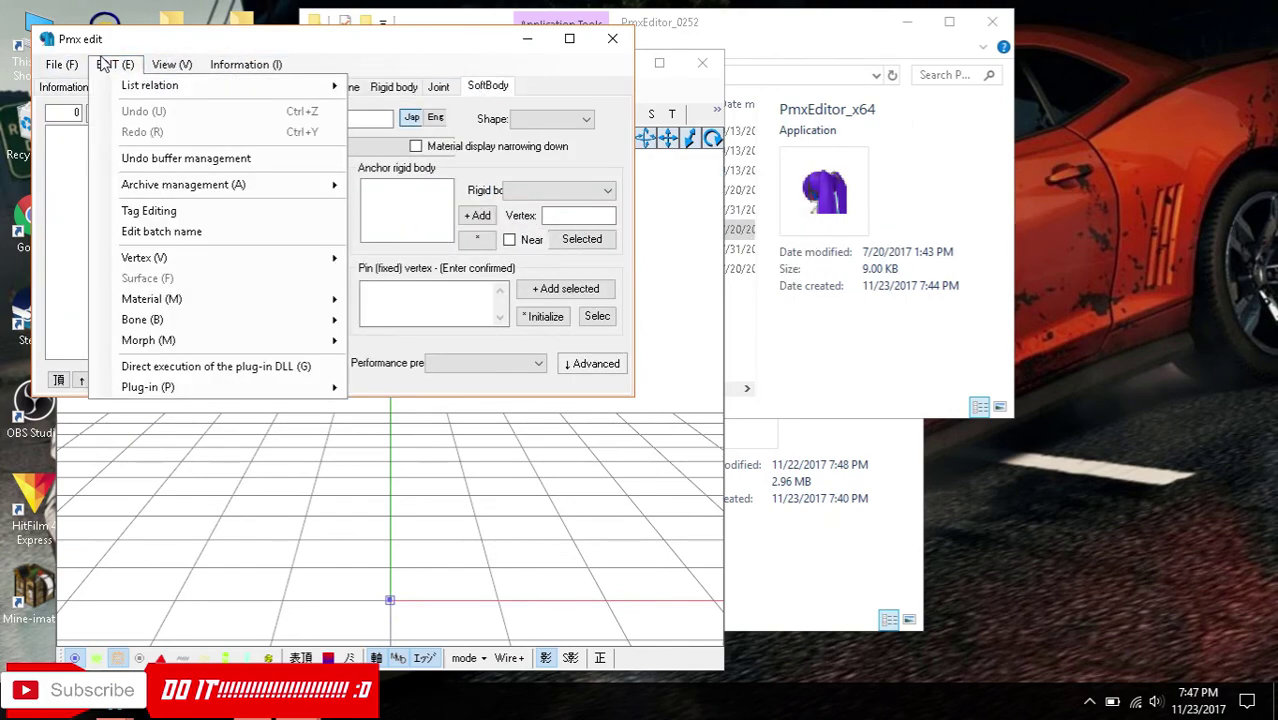
left_click(583, 46)
left_click(597, 46)
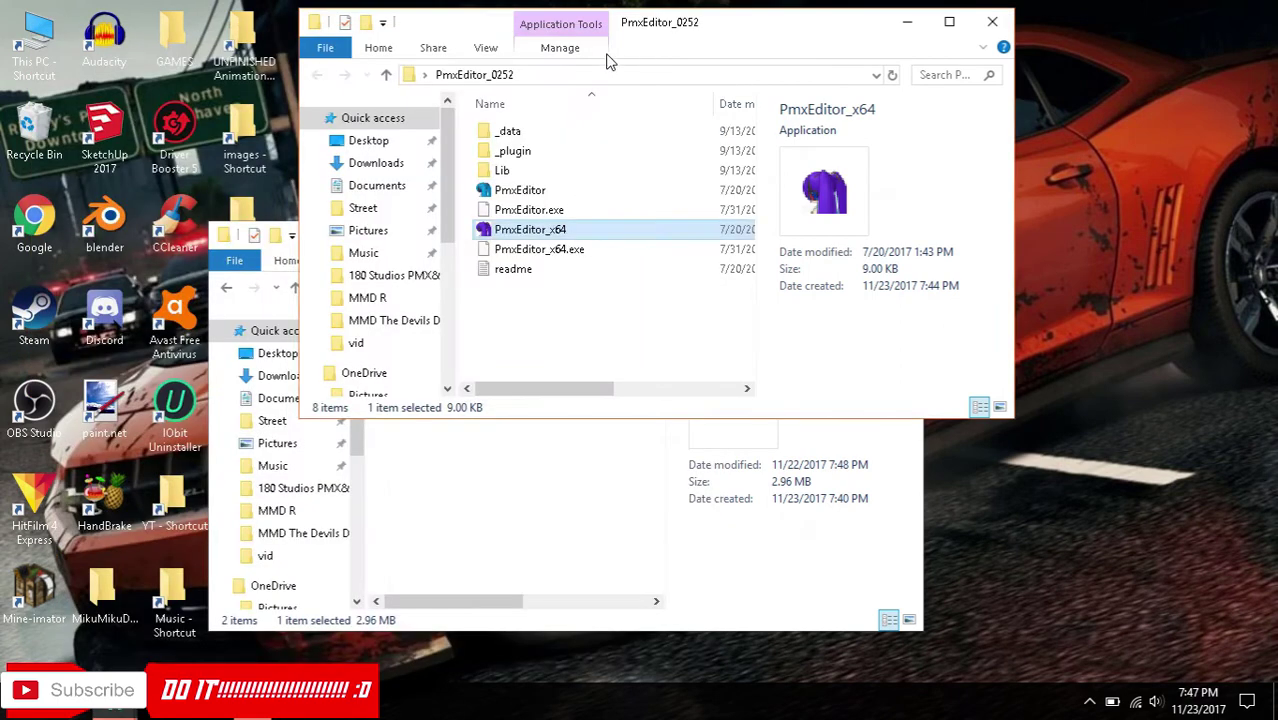
left_click(893, 27)
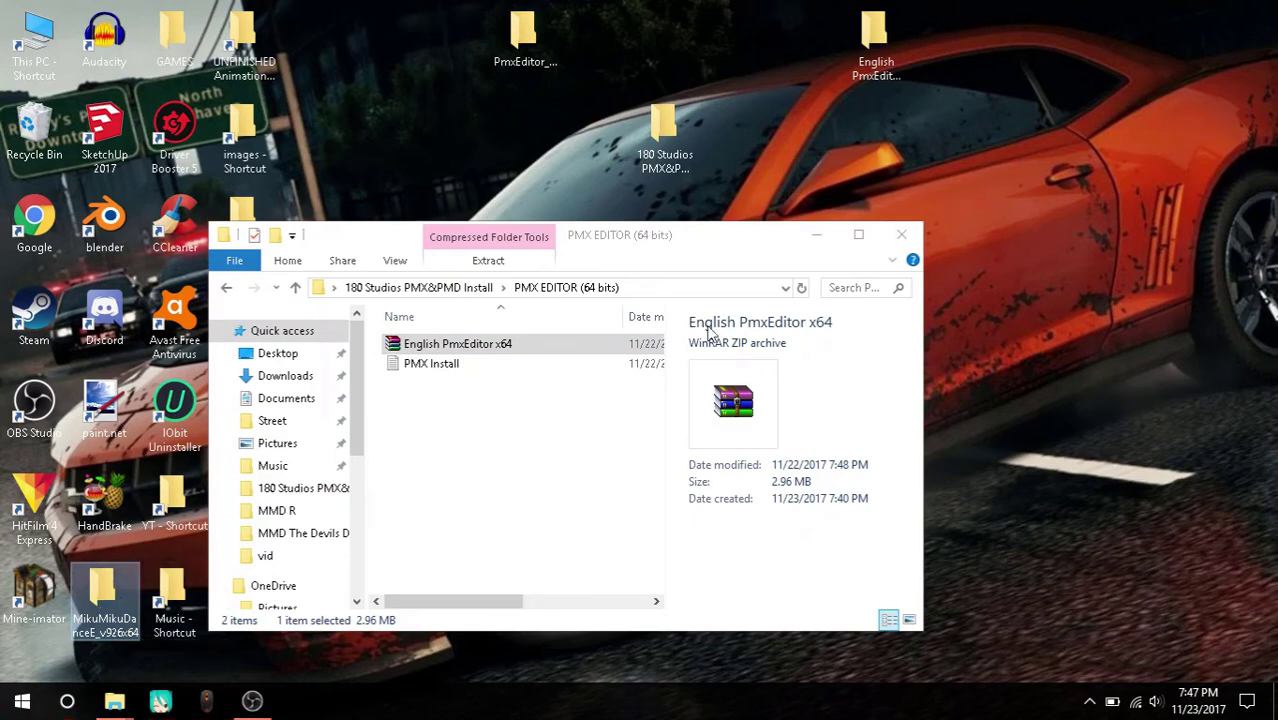
Drag the PMX EDITOR (64 bits) Explorer window aside and close it
left_click_drag(663, 243, 908, 191)
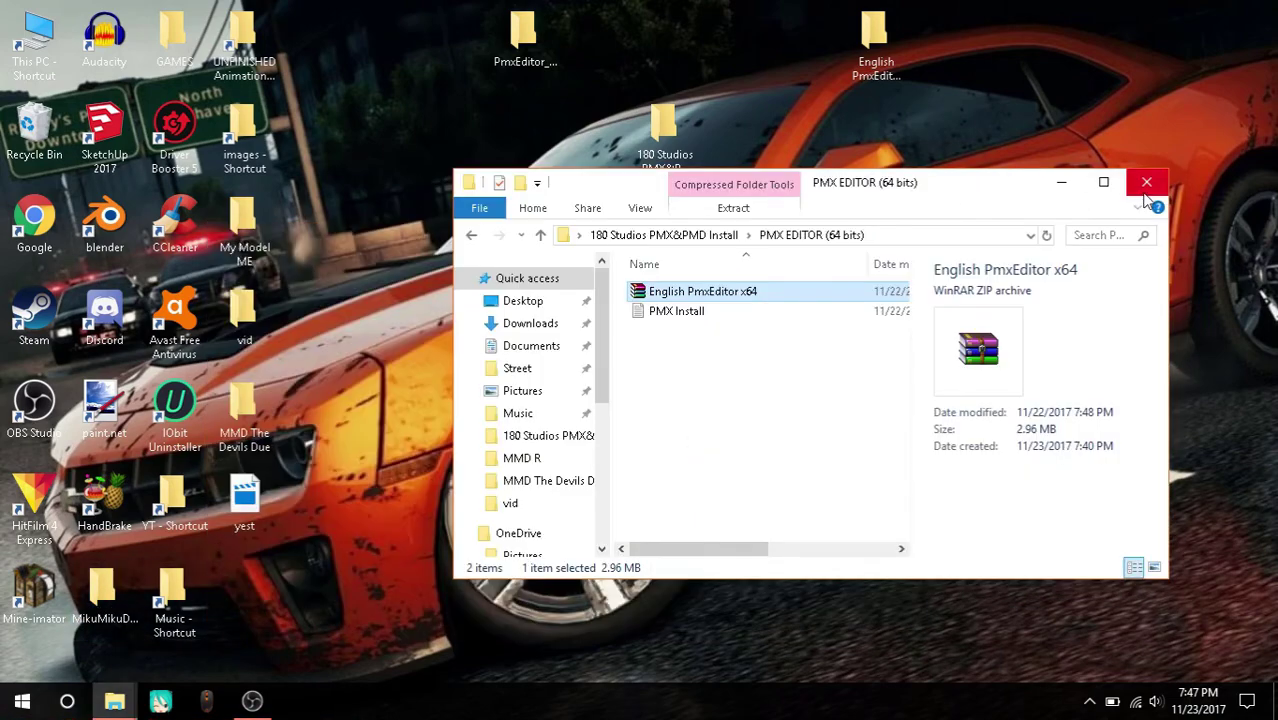
left_click(1146, 196)
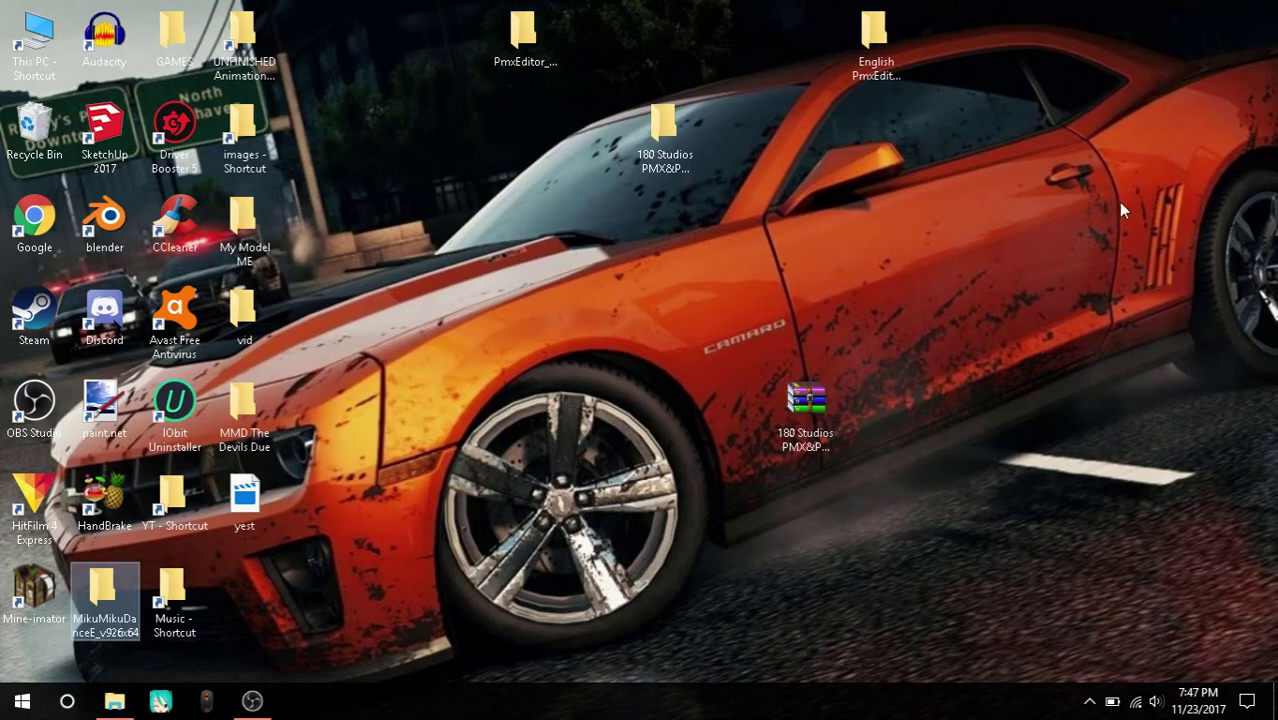
Launch PMDEditor from MikuMikuDanceE_v926x64 > PMDEditor_0139(english)
double_click(122, 618)
left_click(555, 193)
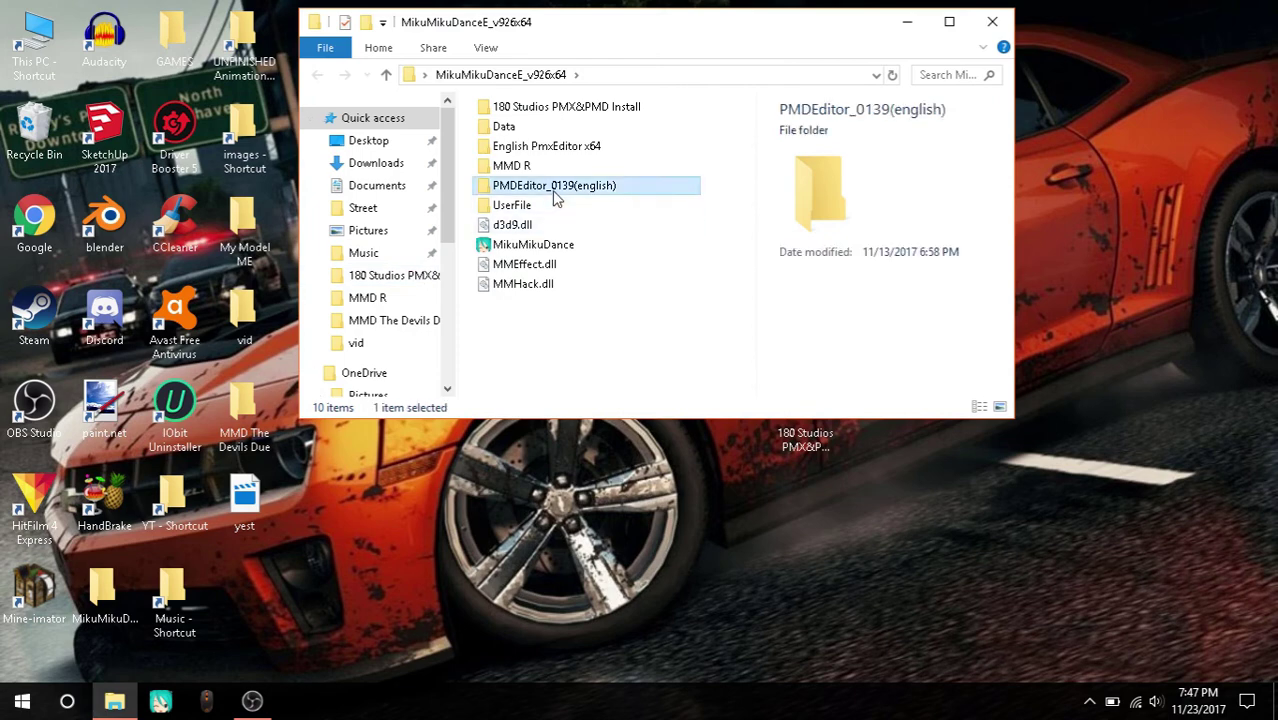
double_click(555, 195)
double_click(555, 190)
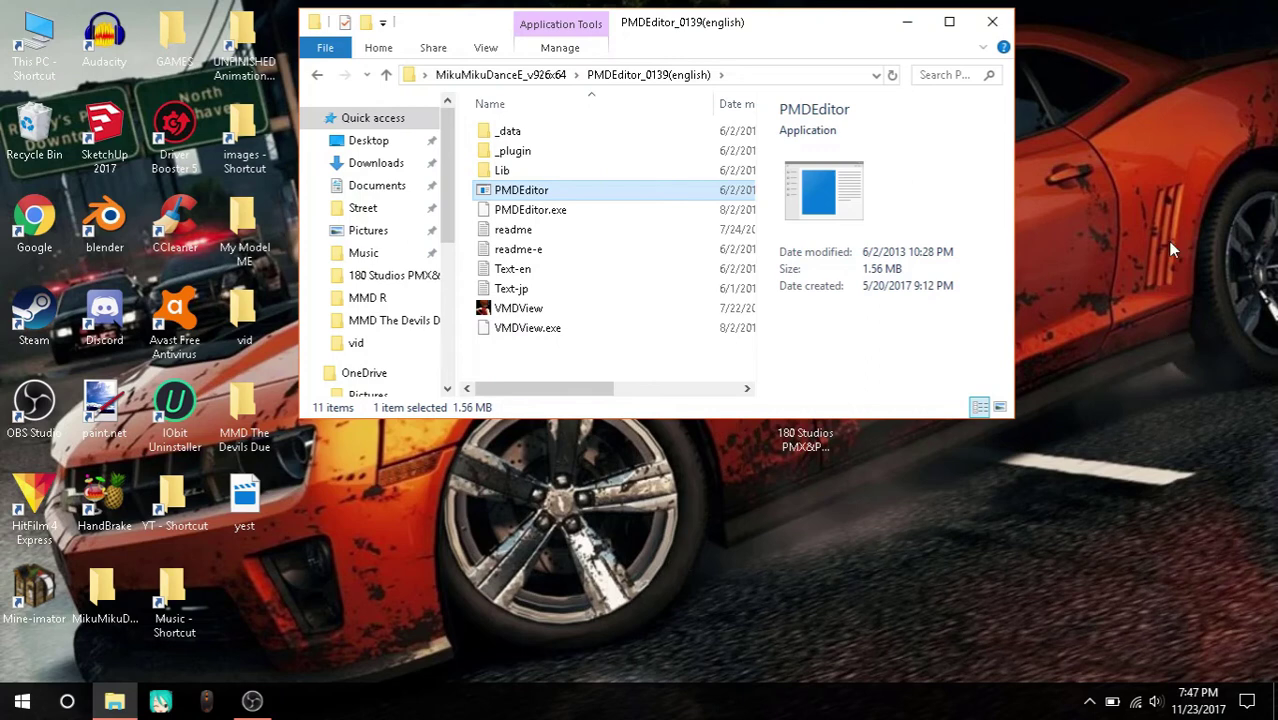
key("Return")
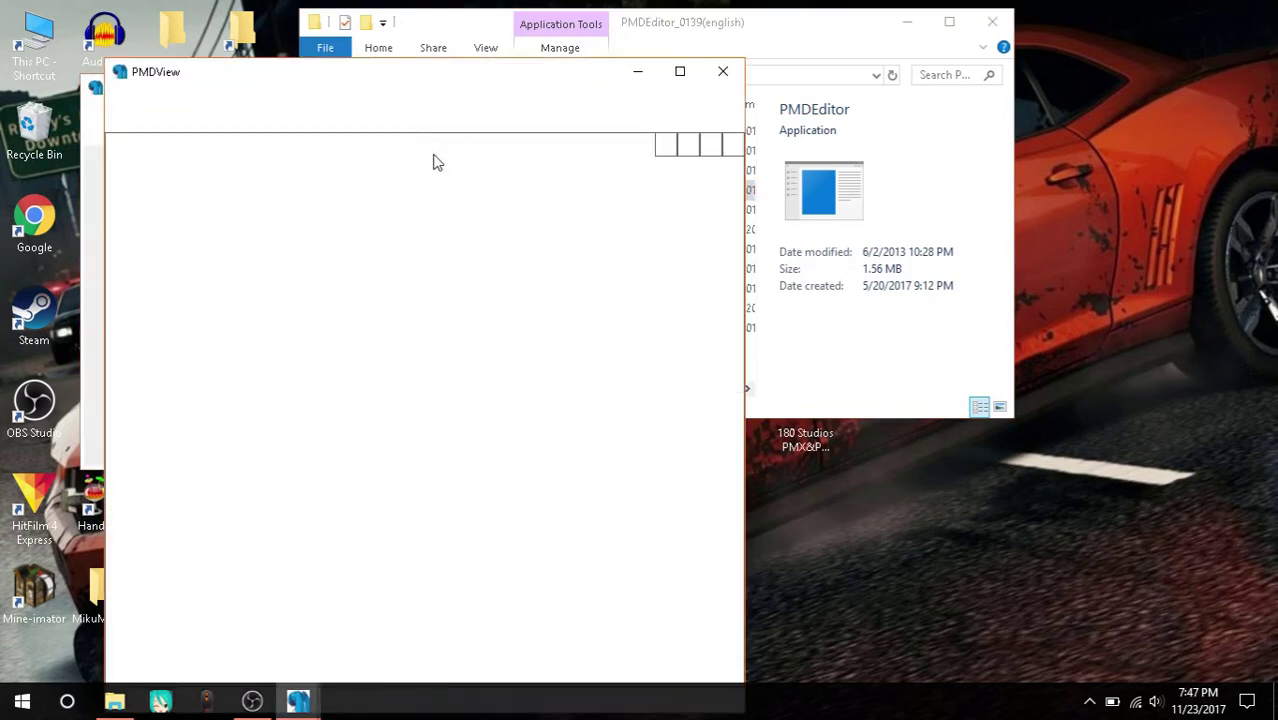
Switch the editor to PMD editing mode, then close it and the PMDView window
left_click(345, 100)
left_click(97, 107)
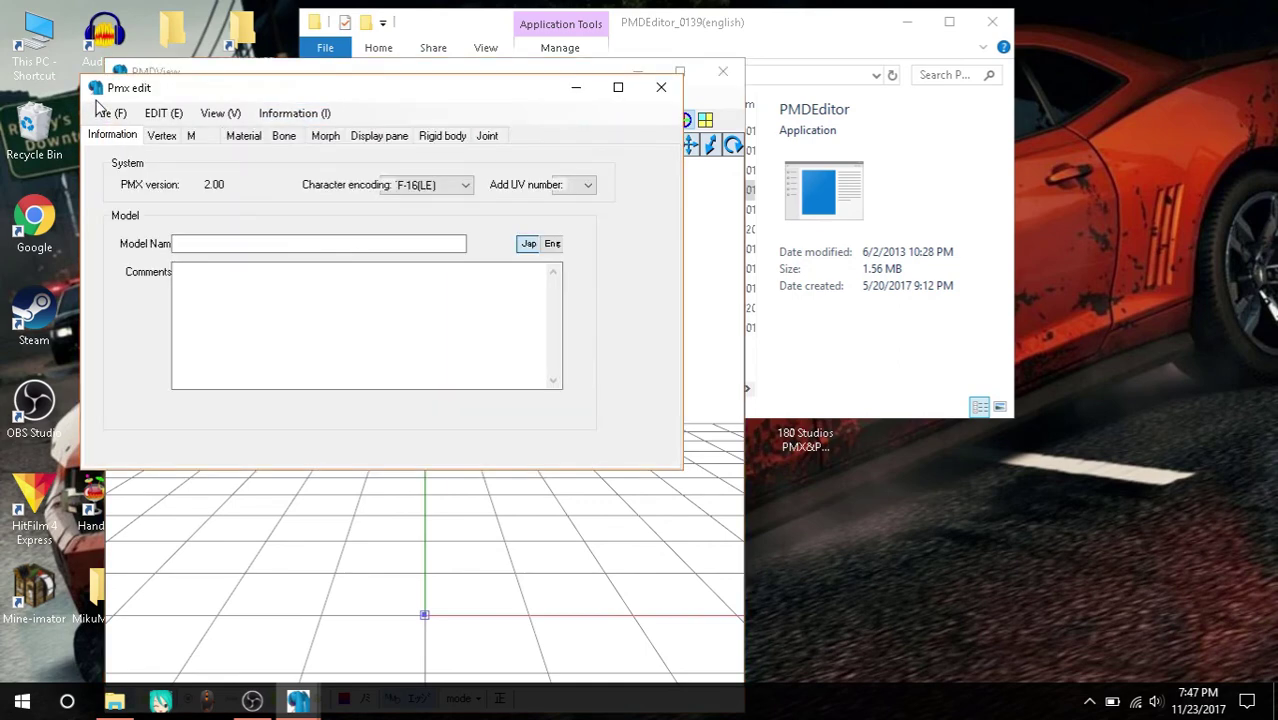
left_click(300, 113)
left_click(97, 92)
left_click_drag(99, 95, 613, 170)
left_click(730, 190)
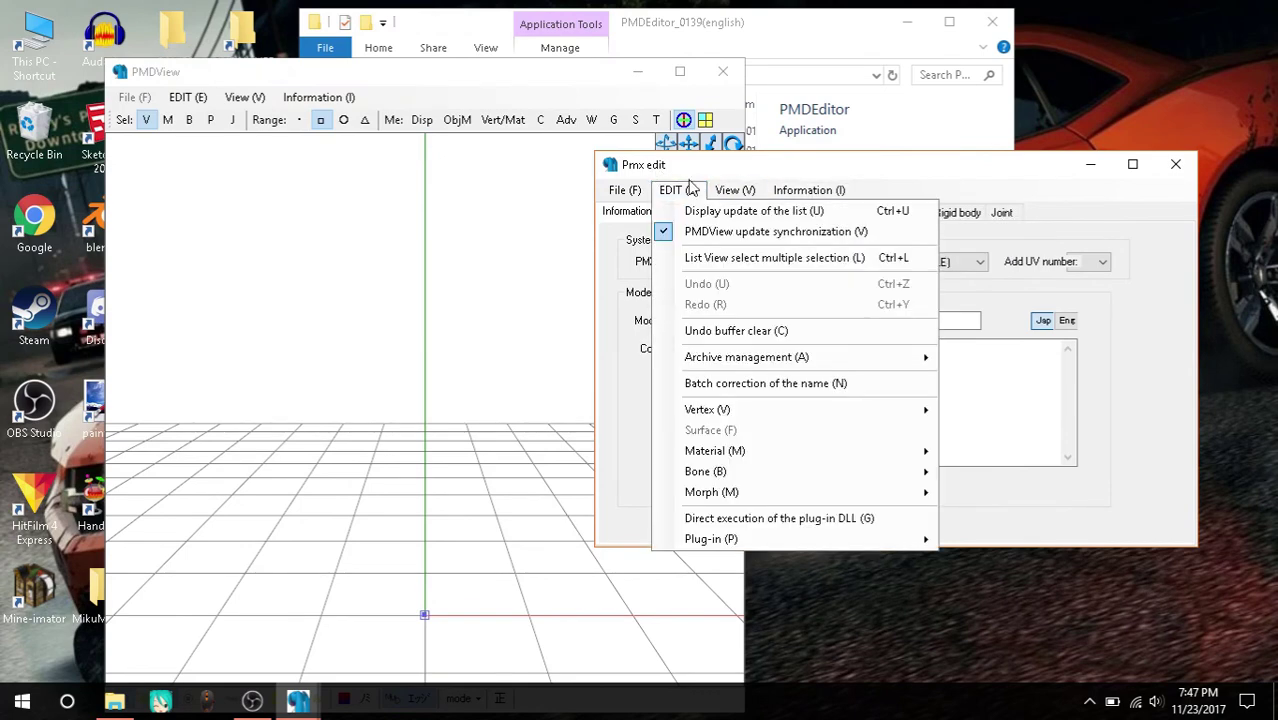
left_click(843, 210)
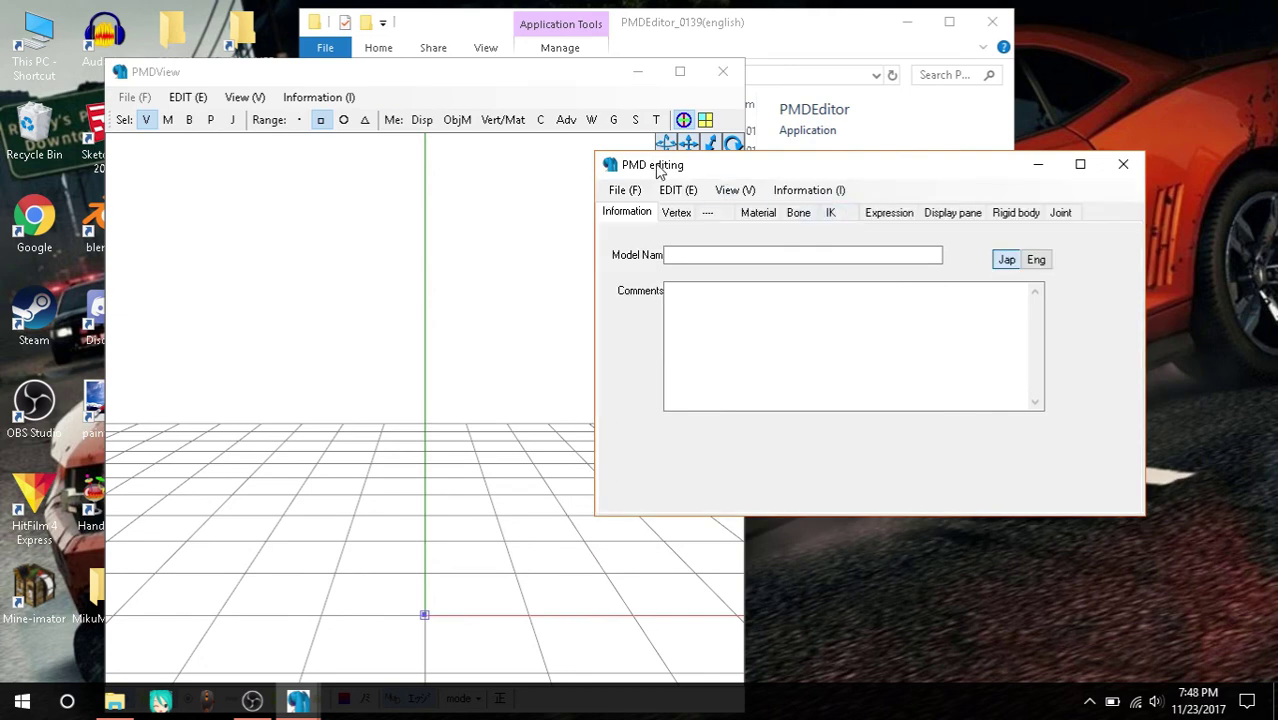
left_click(1120, 168)
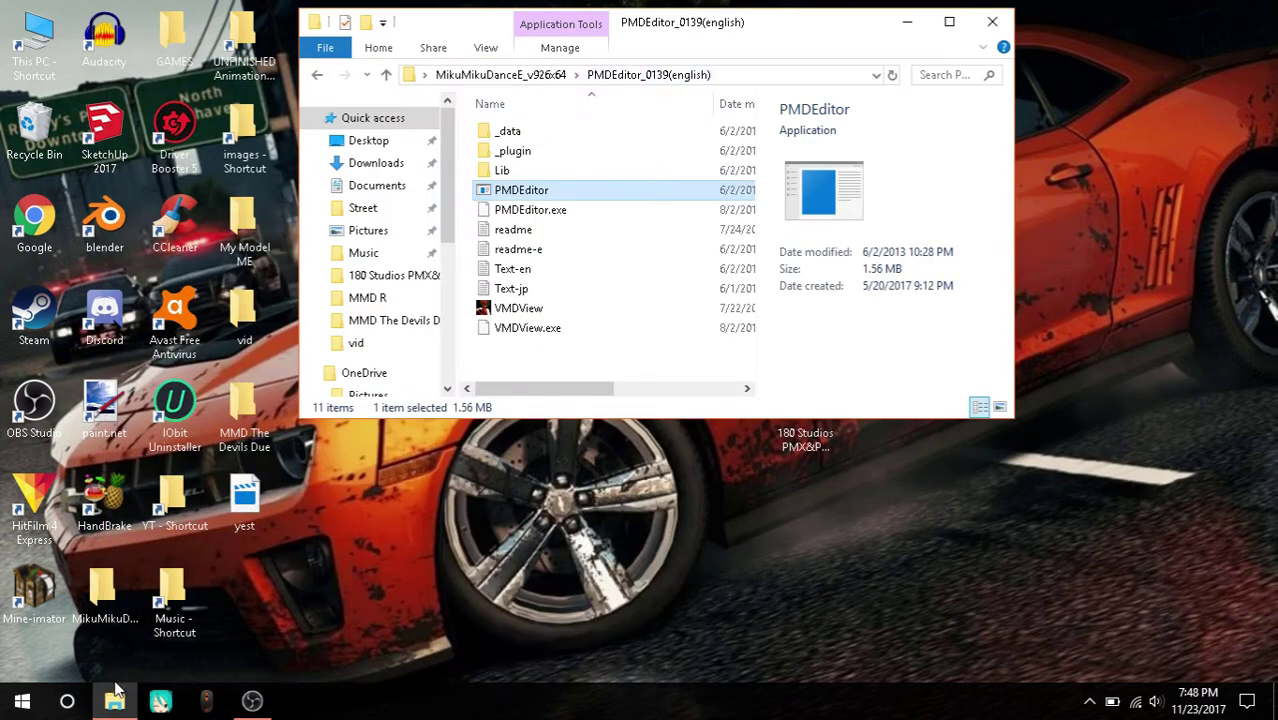
Restore Explorer, go up to MikuMikuDanceE_v926x64, and close the window
left_click(115, 690)
left_click(122, 697)
left_click(500, 75)
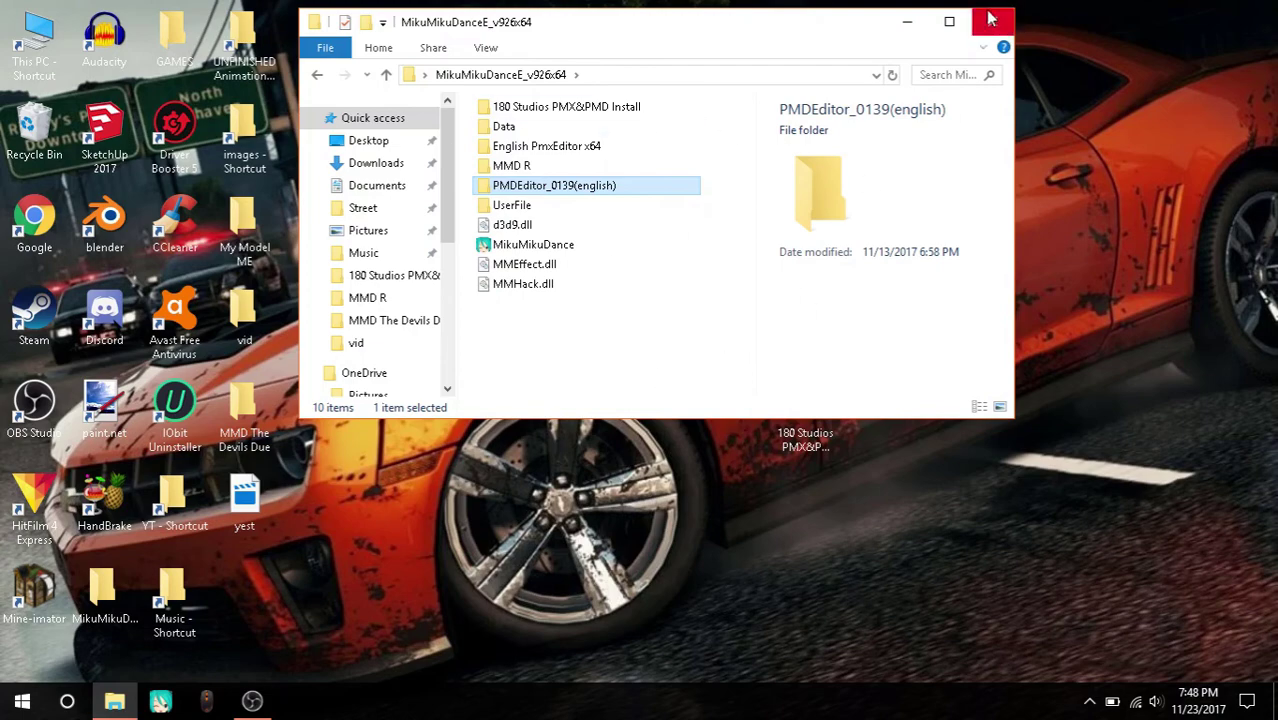
left_click(990, 20)
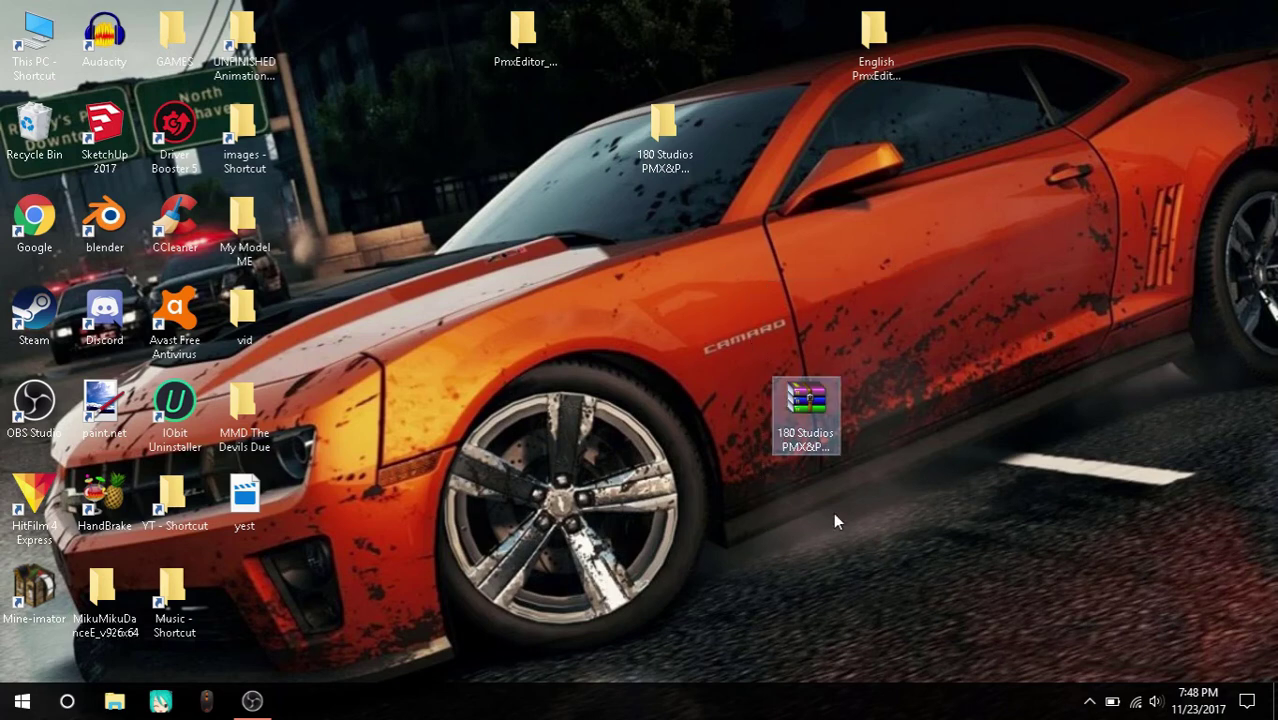
Drag the 180 Studios PMX&PMD Install archive to the upper middle of the desktop and deselect it
left_click_drag(795, 402, 564, 205)
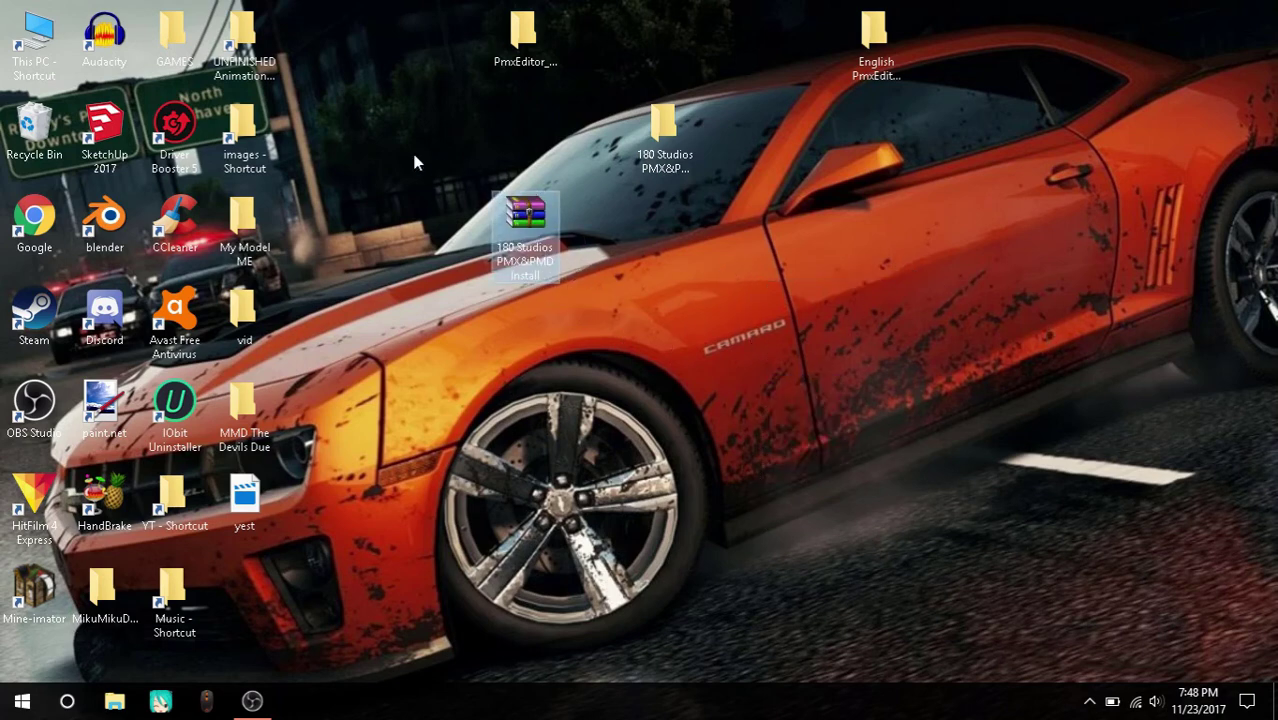
mouse_move(414, 155)
left_mouse_down()
mouse_move(590, 342)
mouse_move(636, 348)
left_mouse_up()
left_click(856, 481)
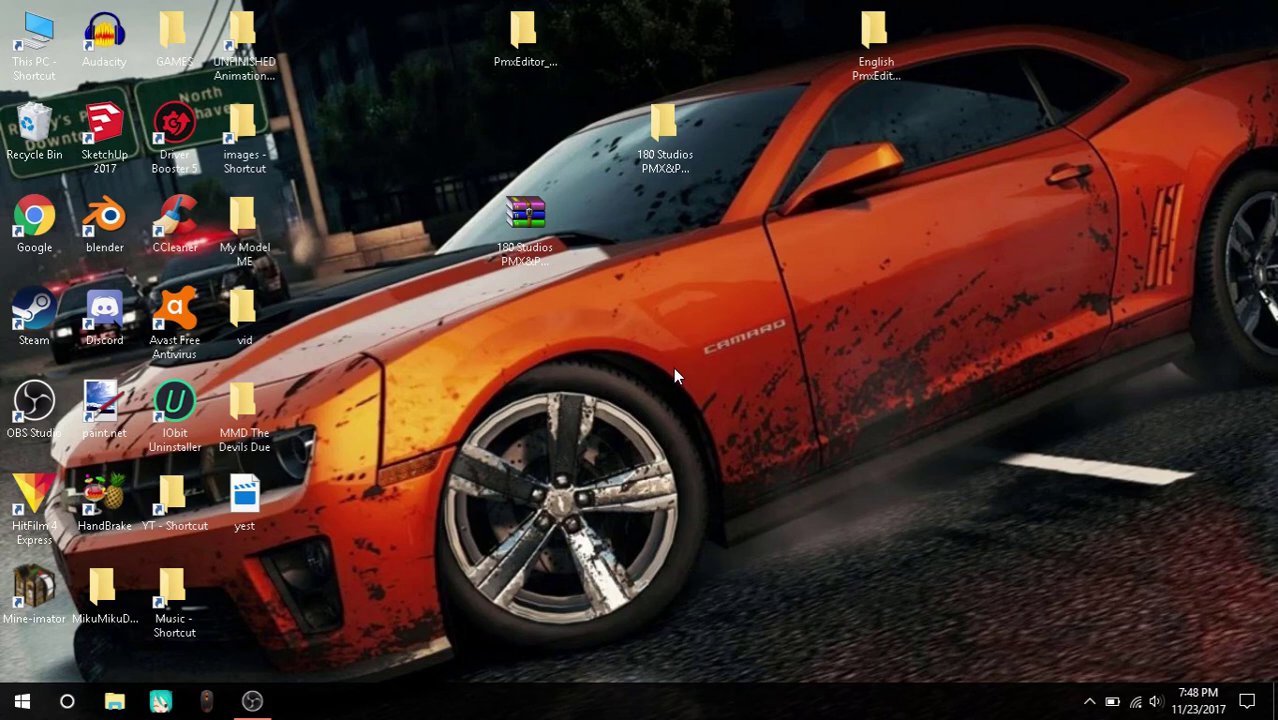